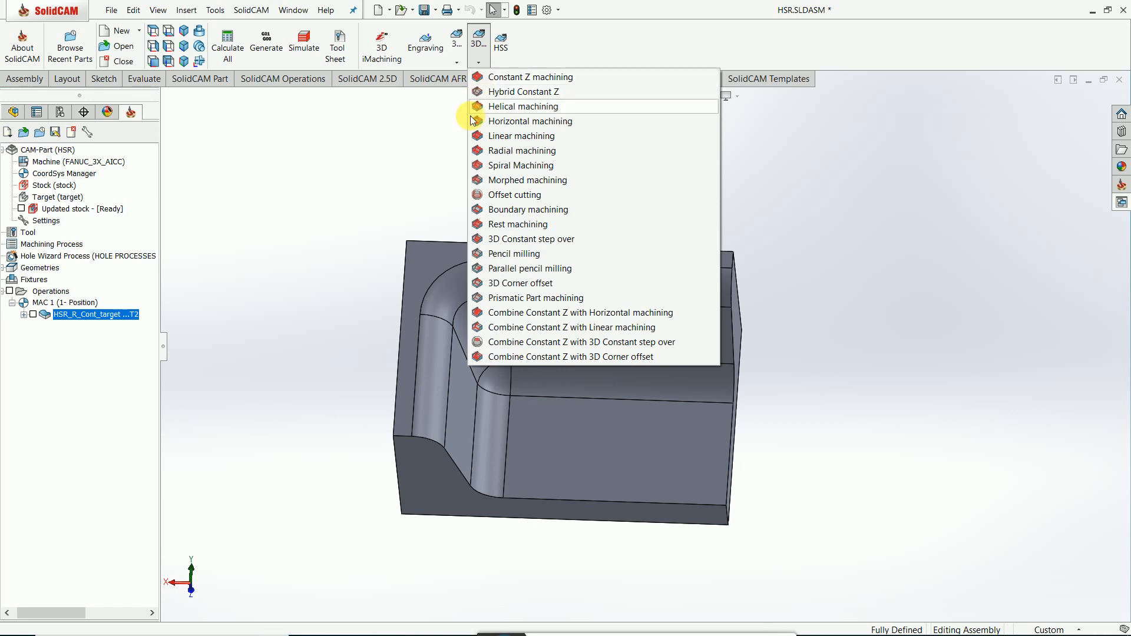
left_click(764, 239)
left_click(456, 62)
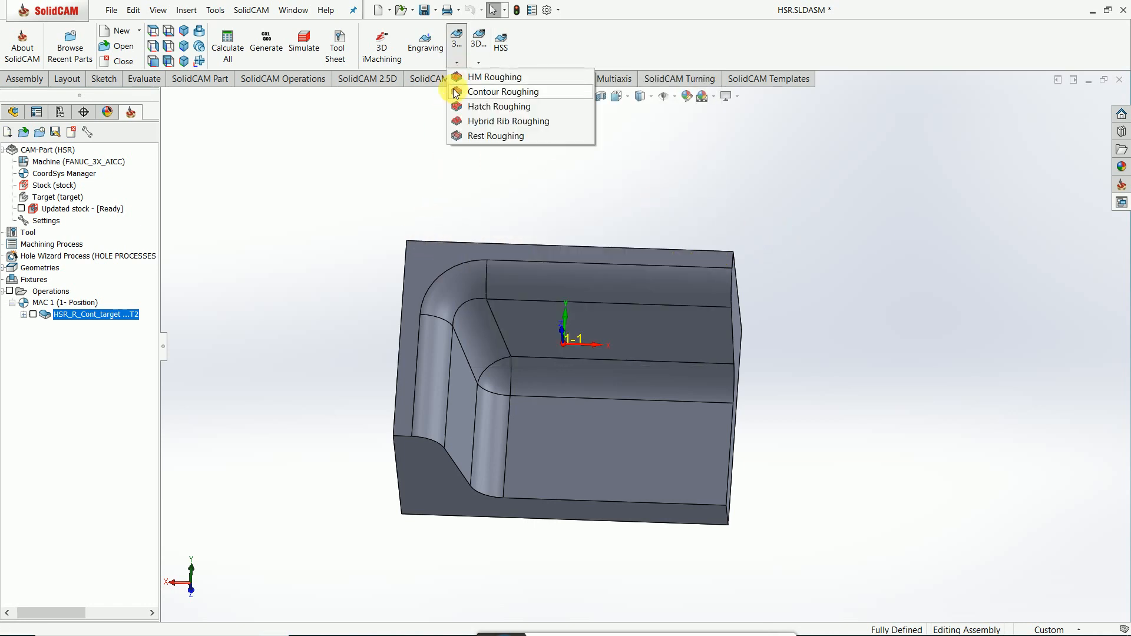
left_click(589, 180)
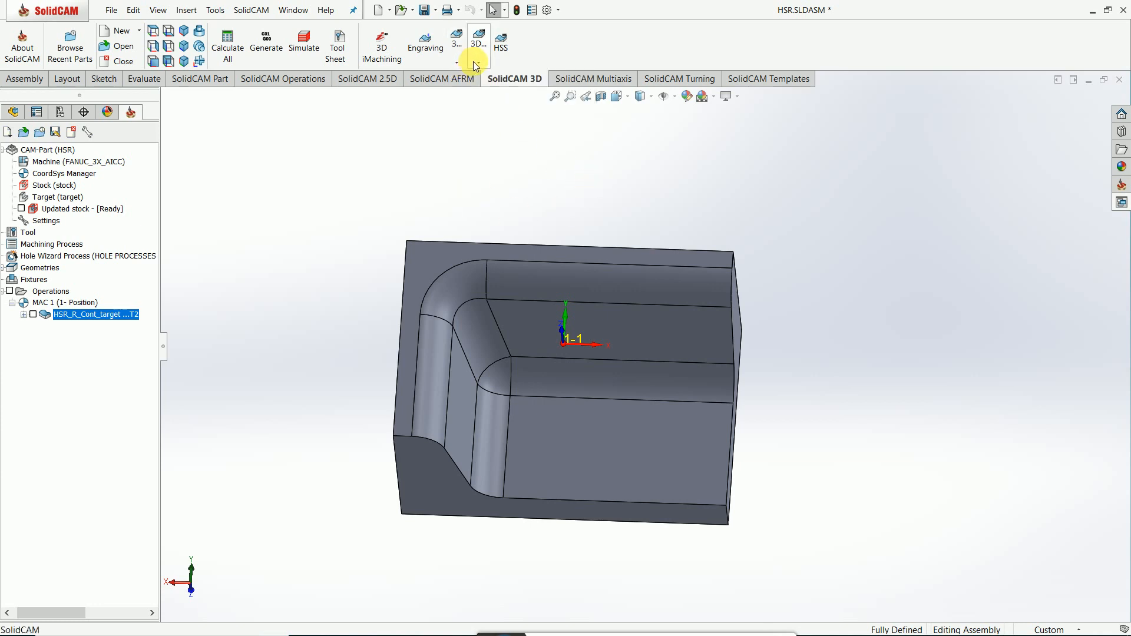
middle_click_drag(497, 306, 495, 351)
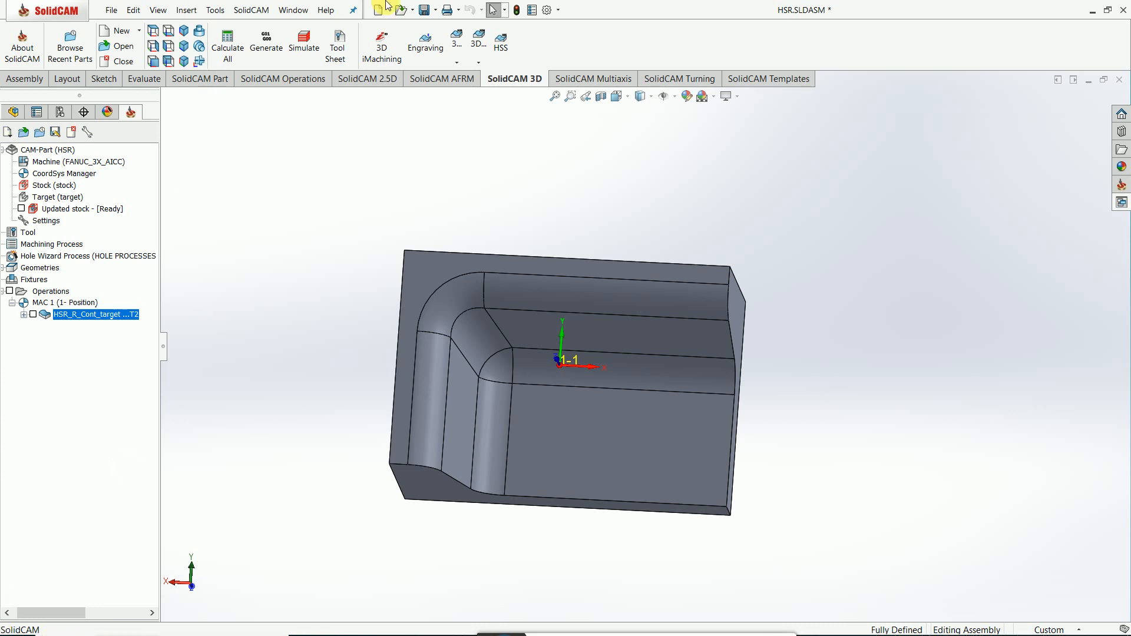
Step: Start a new HSM Constant Z machining operation on the target geometry, keeping Constant Z machining as the technology
left_click(477, 63)
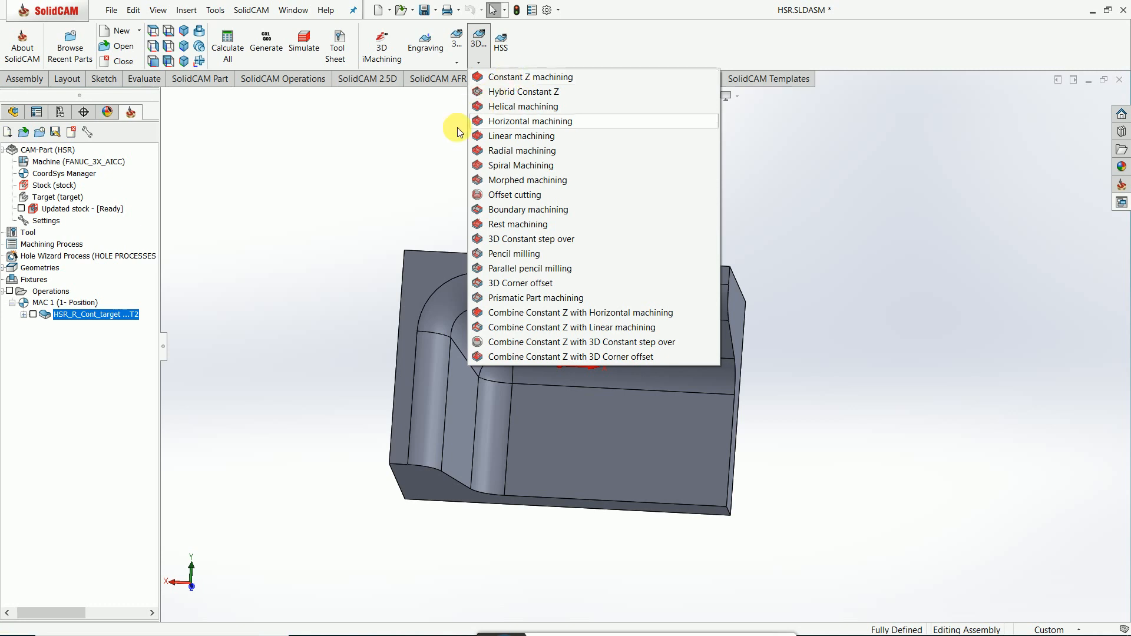
left_click(528, 77)
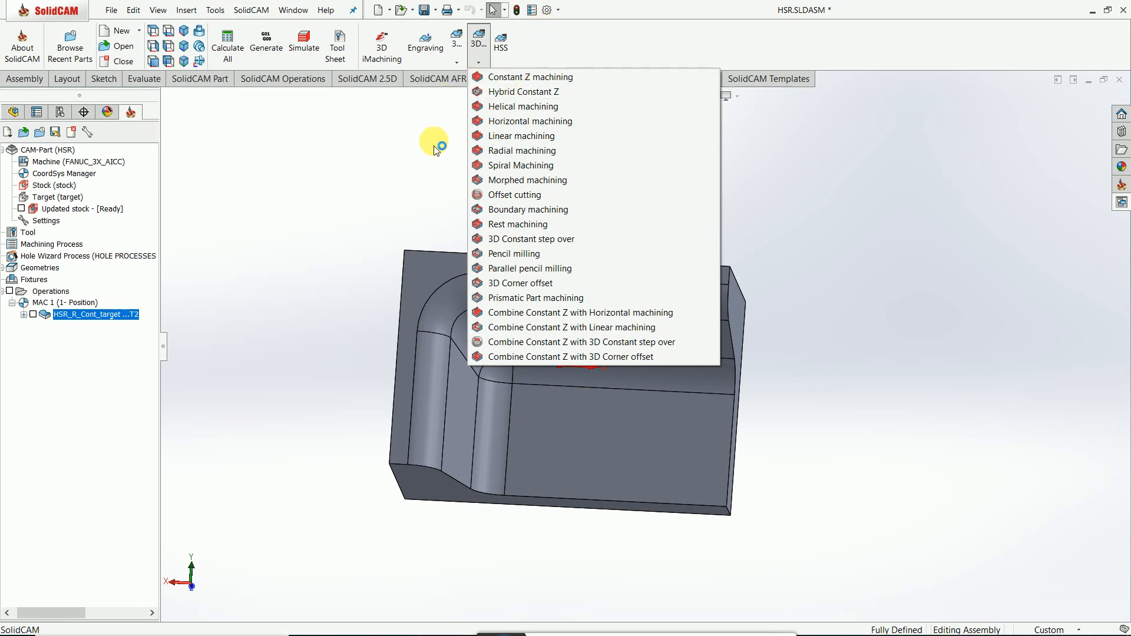
left_click(479, 61)
left_click(479, 61)
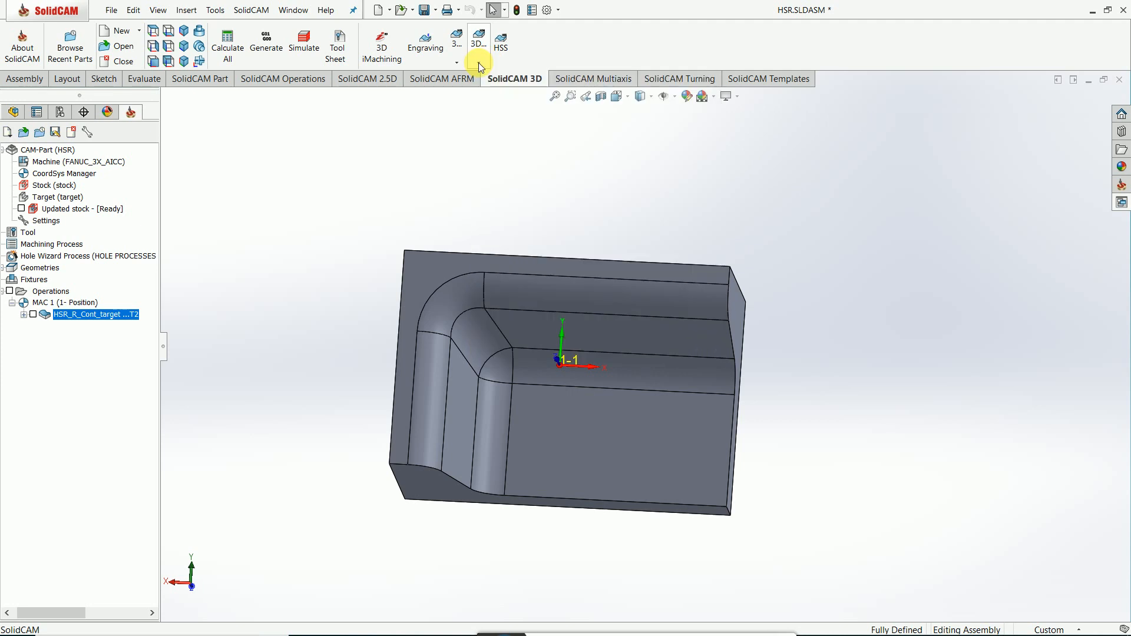
left_click(478, 62)
left_click(486, 78)
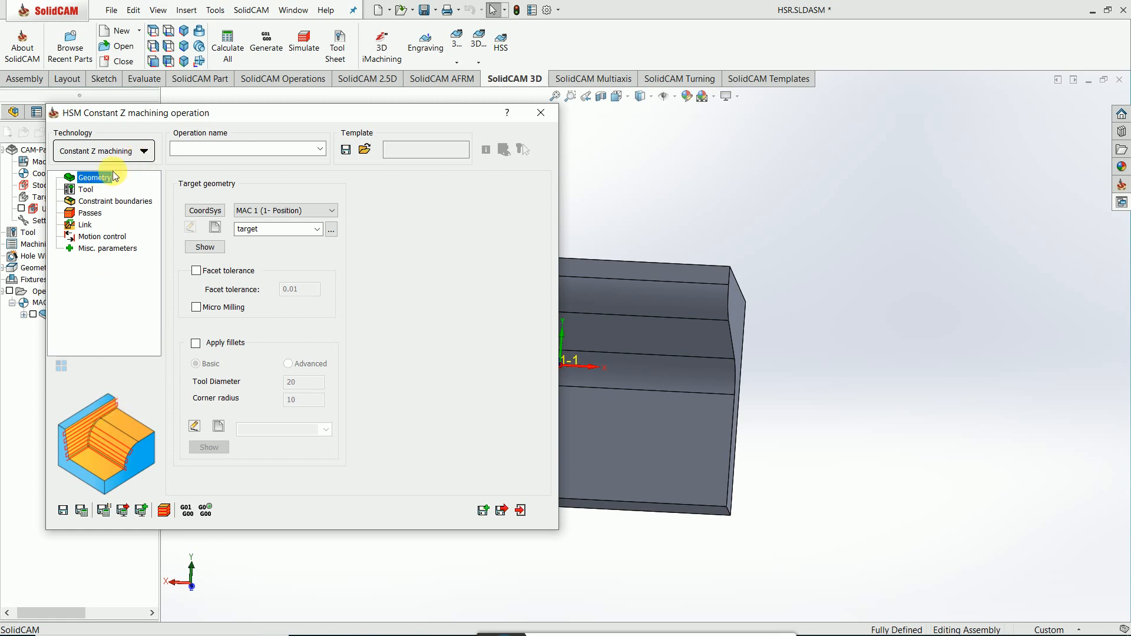
left_click(144, 153)
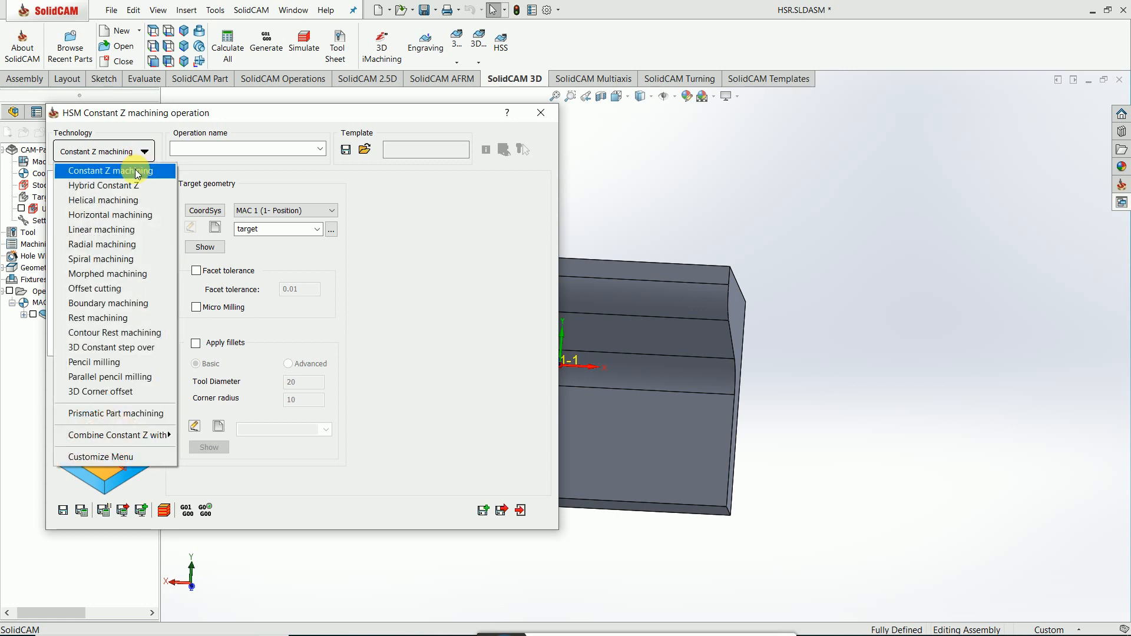
left_click(134, 170)
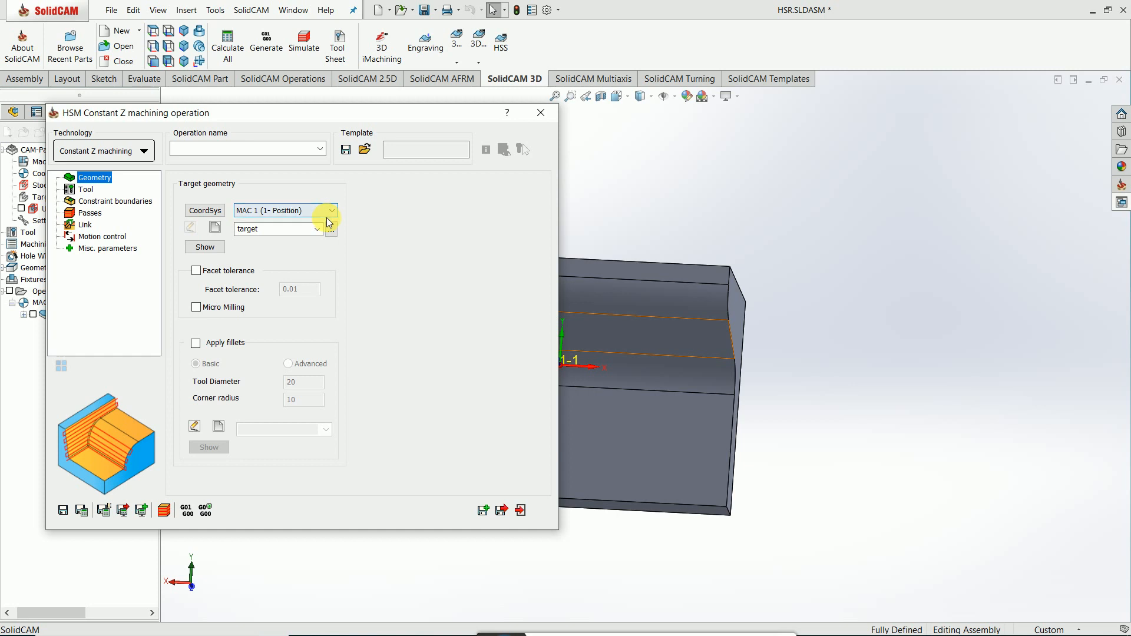
Step: Assign tool 3, the 10 mm ball nose mill with 5 mm corner radius, to the operation
left_click(87, 191)
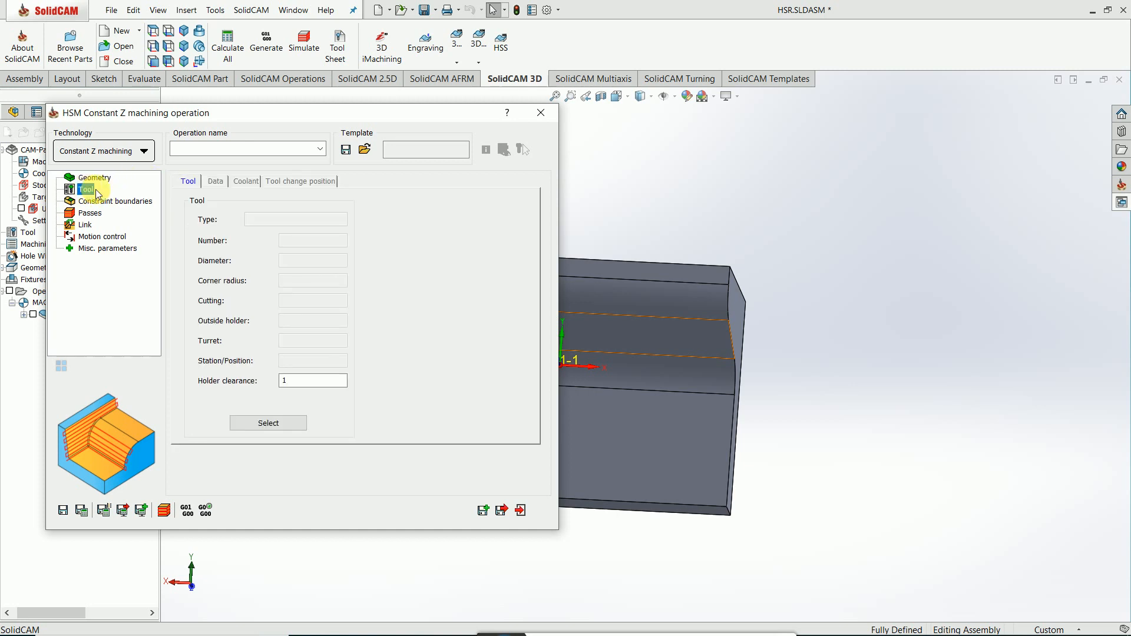
left_click(252, 426)
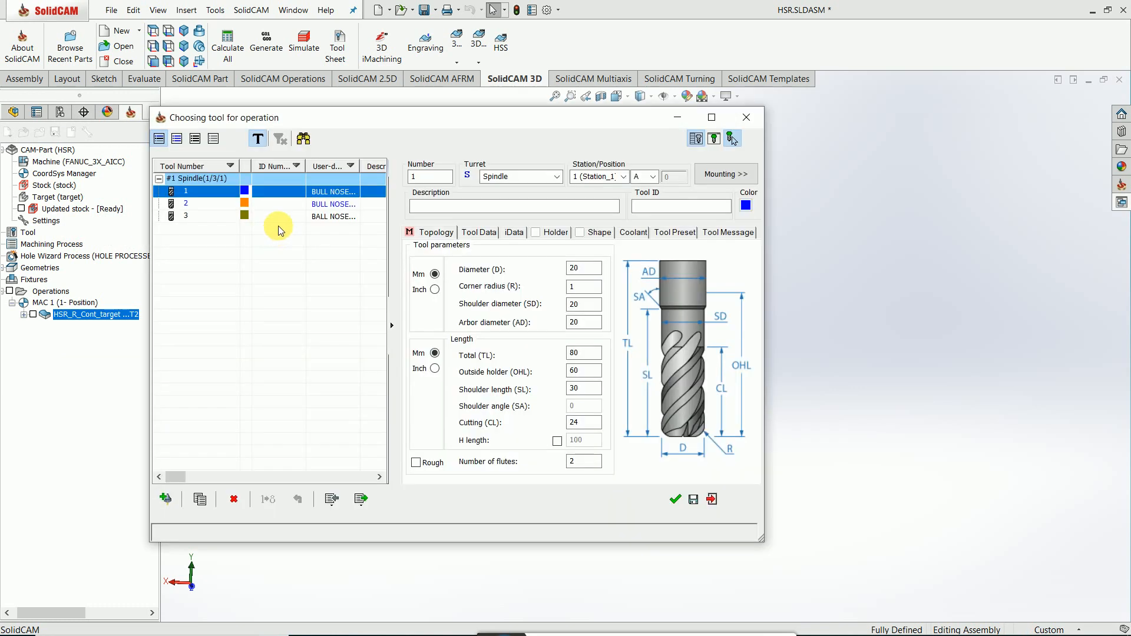
left_click(246, 216)
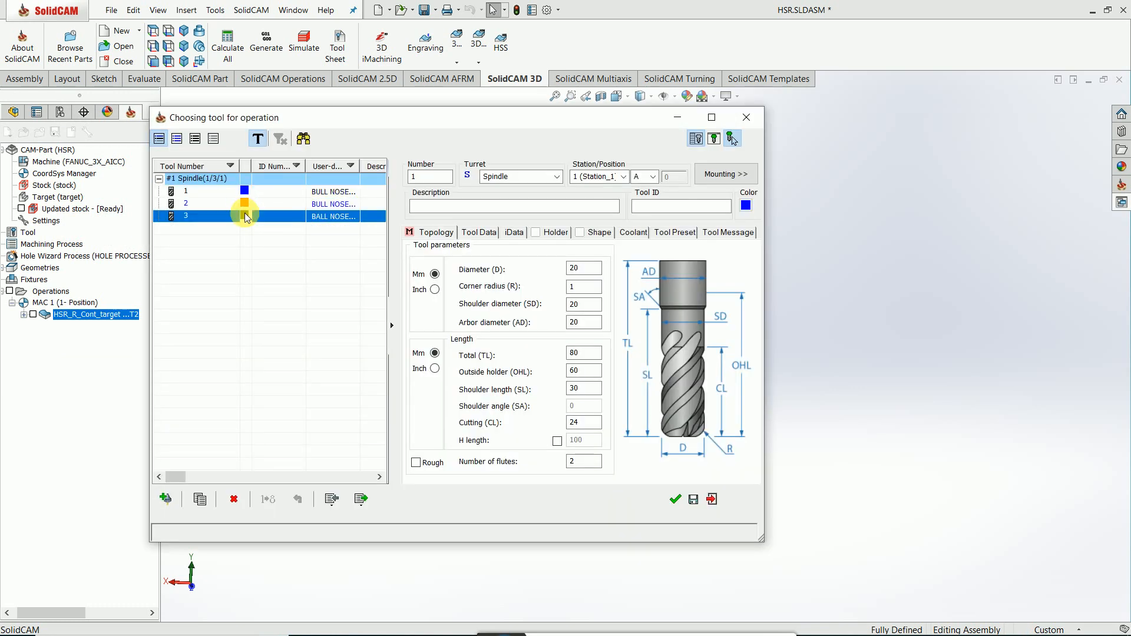
left_click(583, 285)
left_click(576, 303)
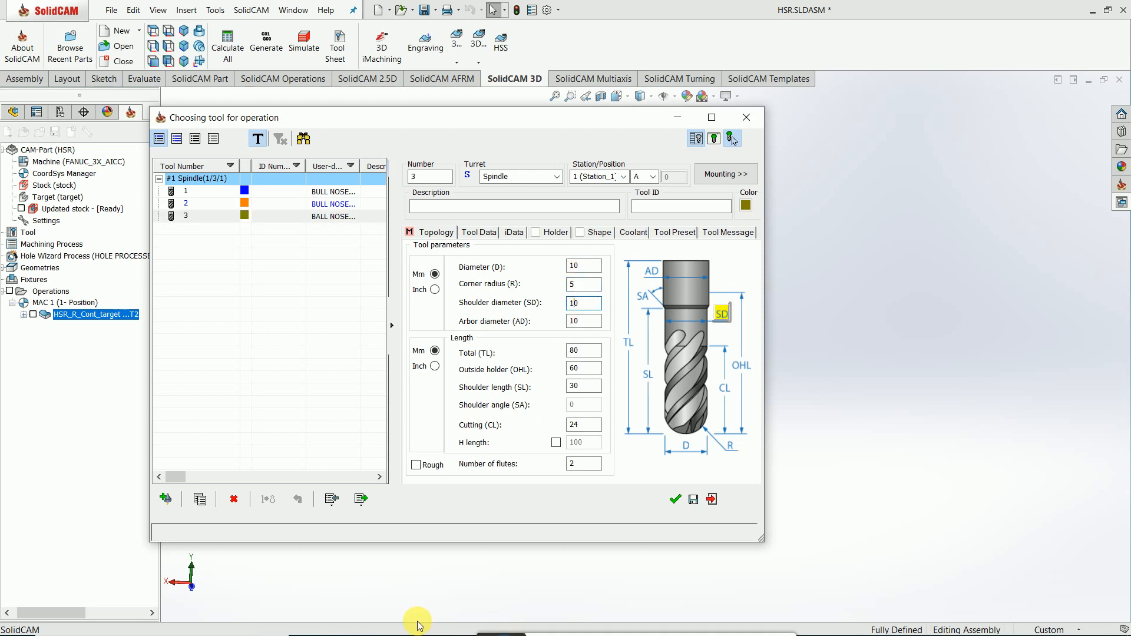
left_click(676, 500)
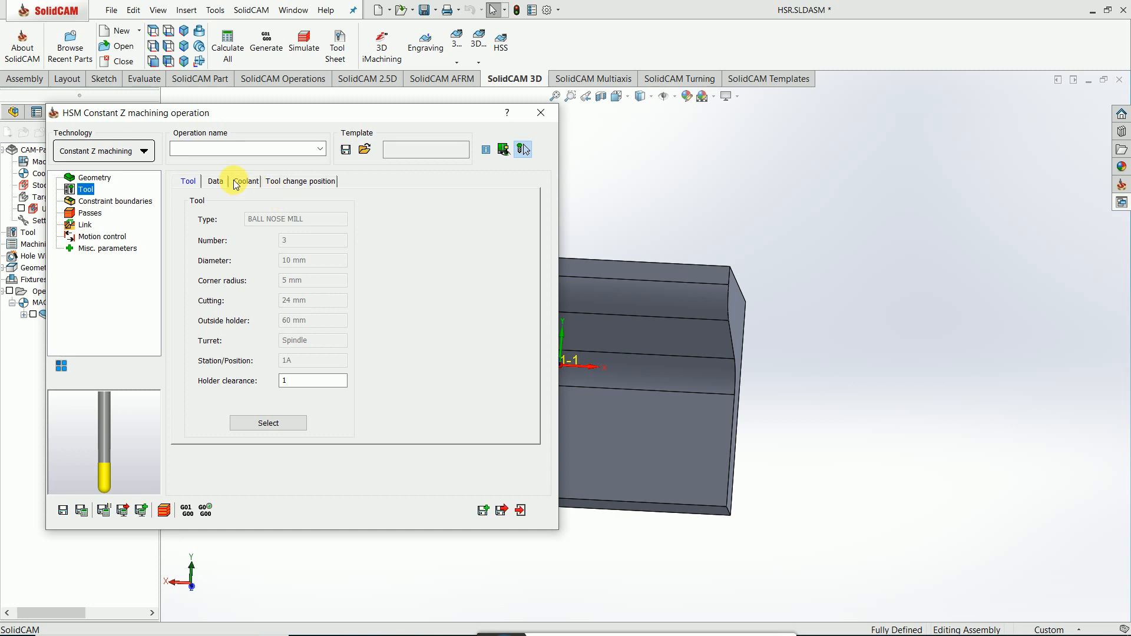
Step: Set the tool's spindle speed to 3500 rpm and its cutting feed to 1500 mm/min
left_click(216, 181)
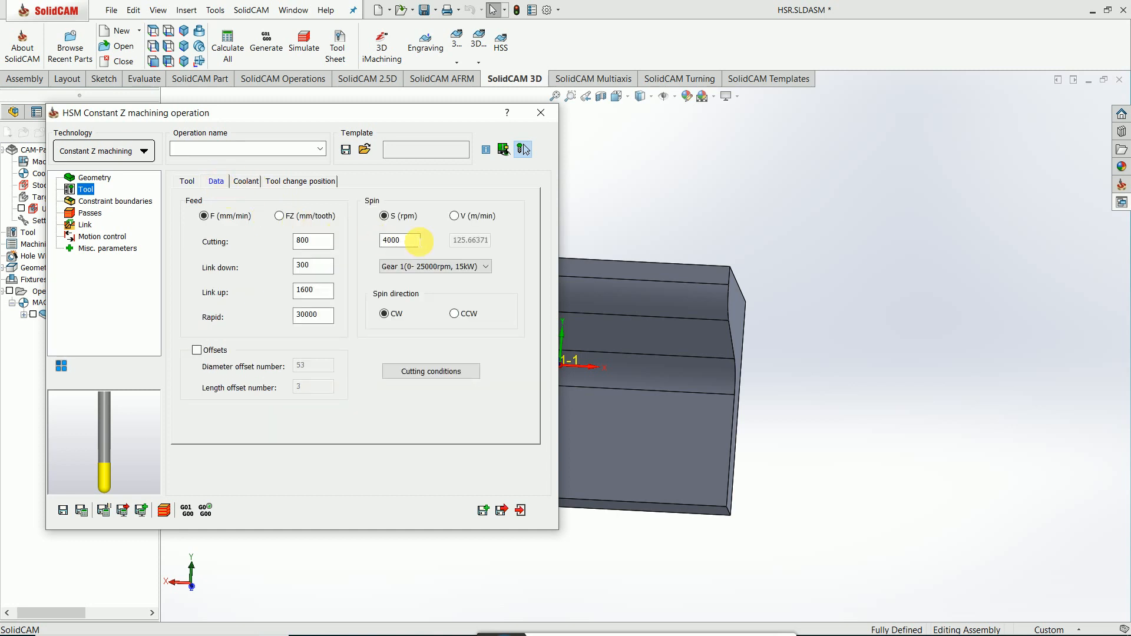
double_click(409, 245)
type("35")
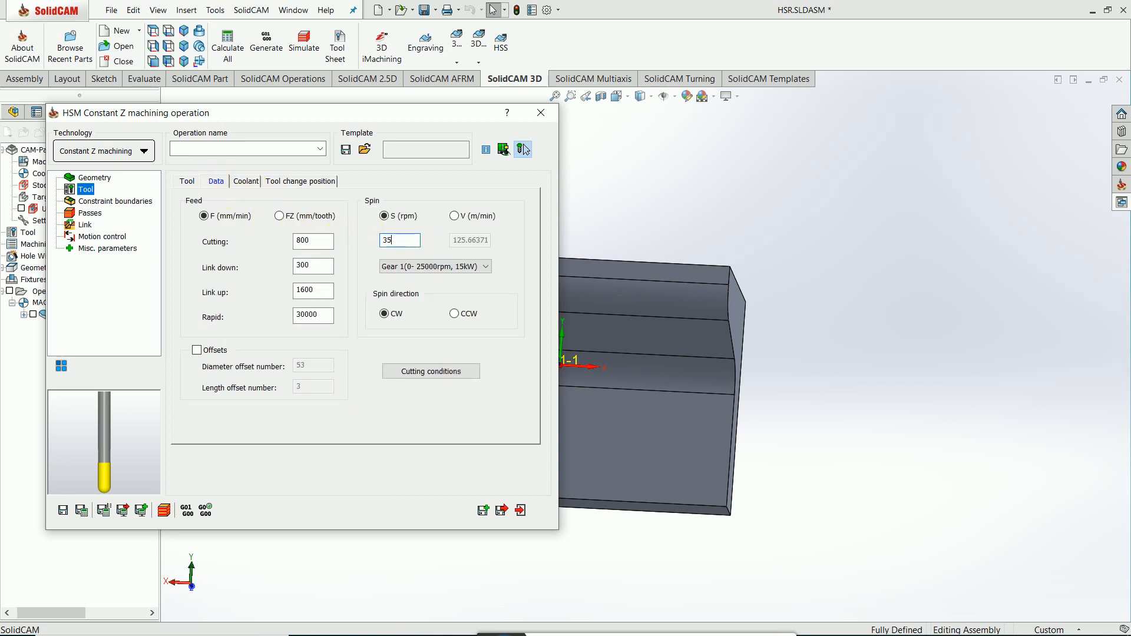
double_click(323, 246)
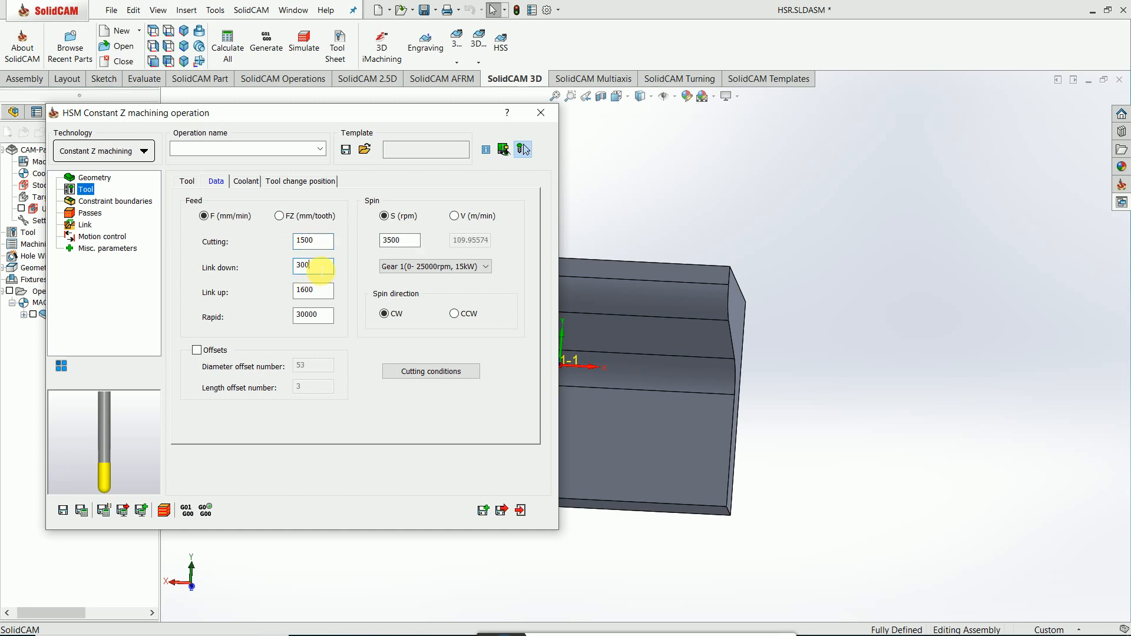
Step: Switch the constraint boundary to automatic creation, using the auto-created box of the target geometry
left_click(115, 202)
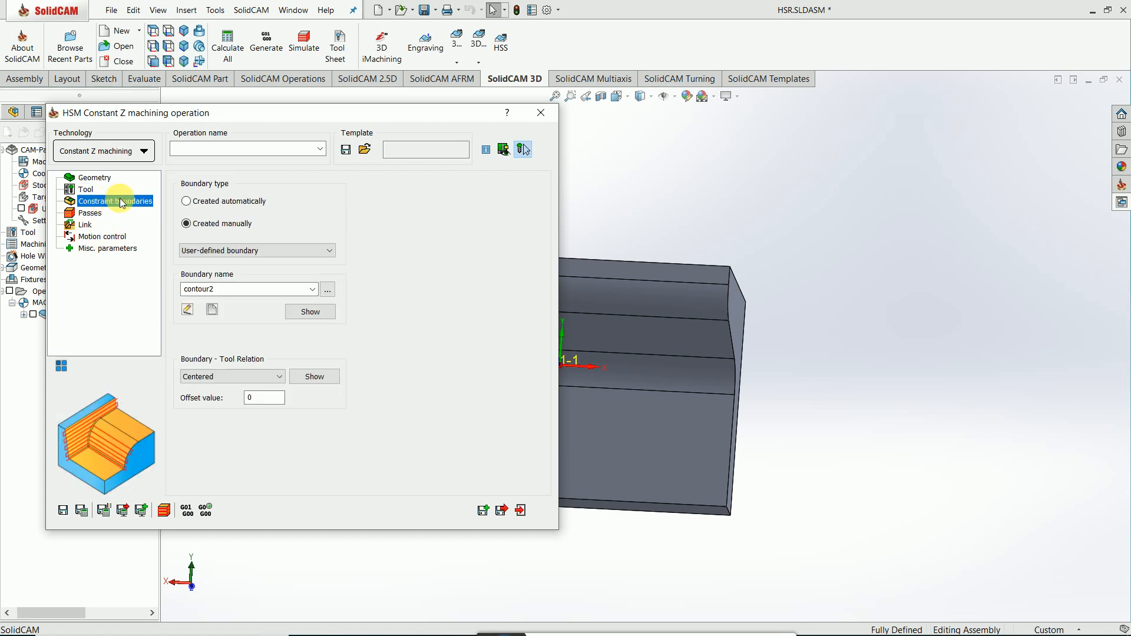
left_click(187, 202)
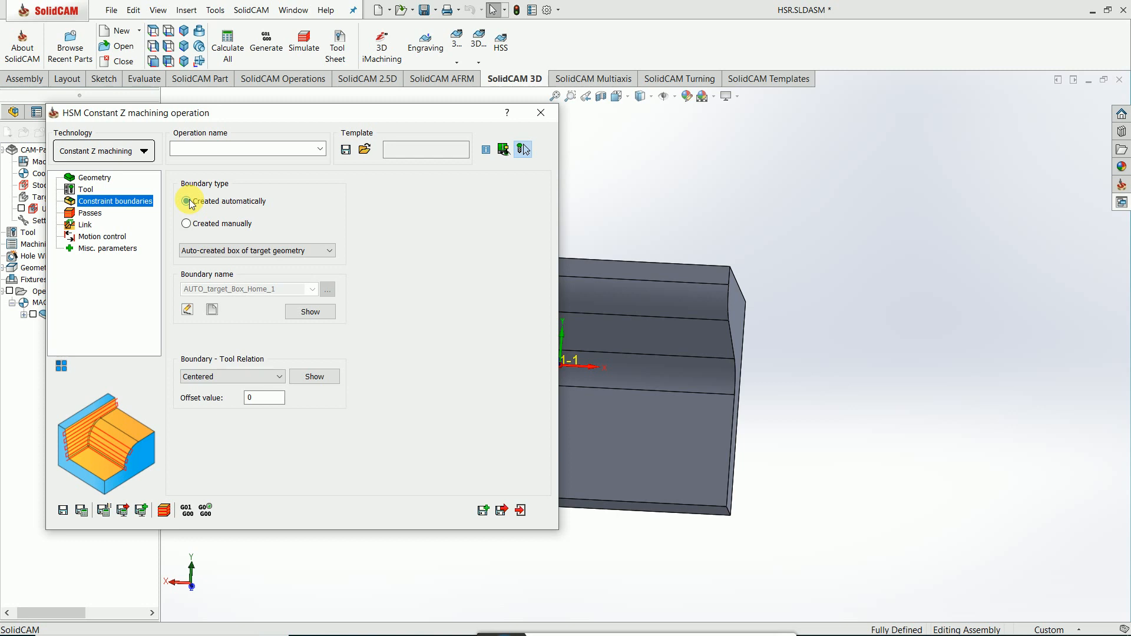
Step: Set the passes' Z-Bottom limit to -60 from the part's large flat floor face and the Z-Top limit to 0.2
left_click(91, 215)
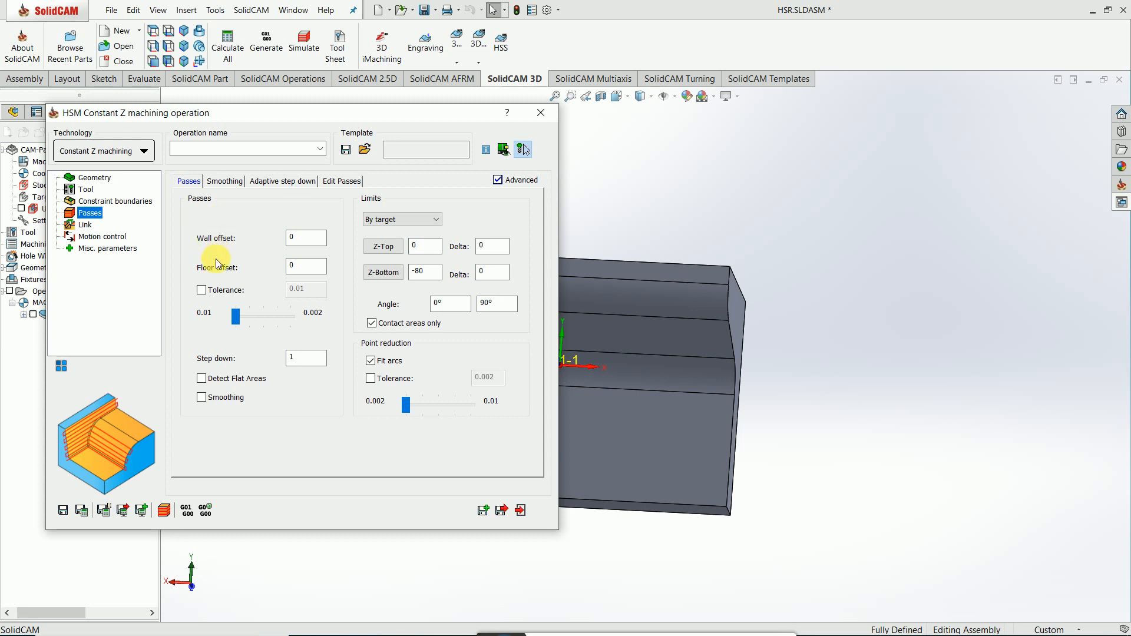
mouse_move(295, 275)
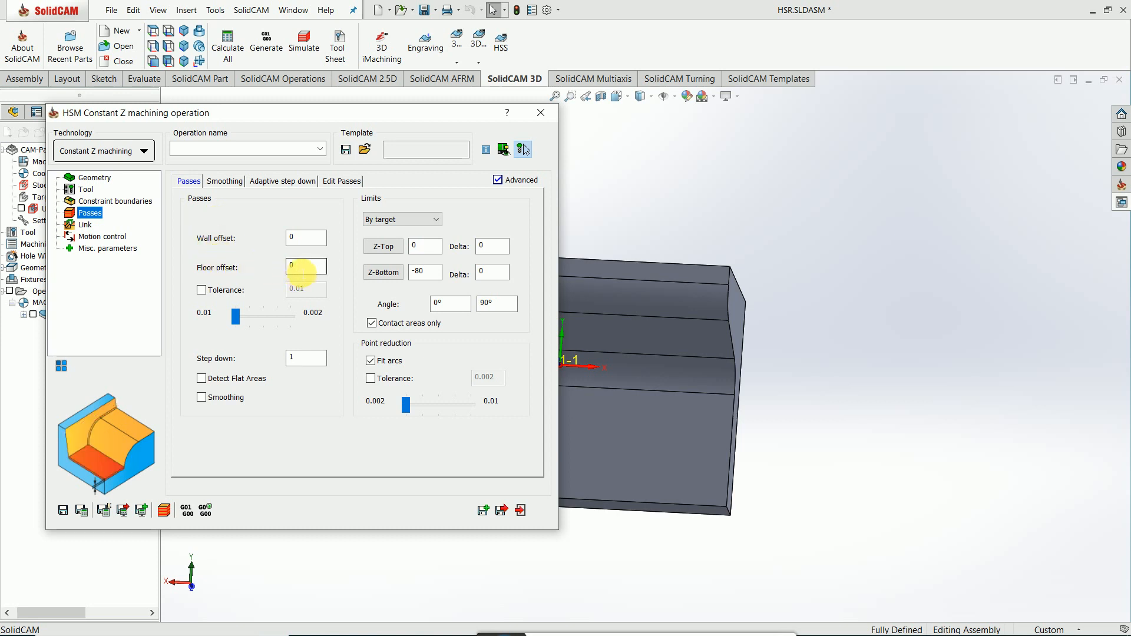
mouse_move(307, 234)
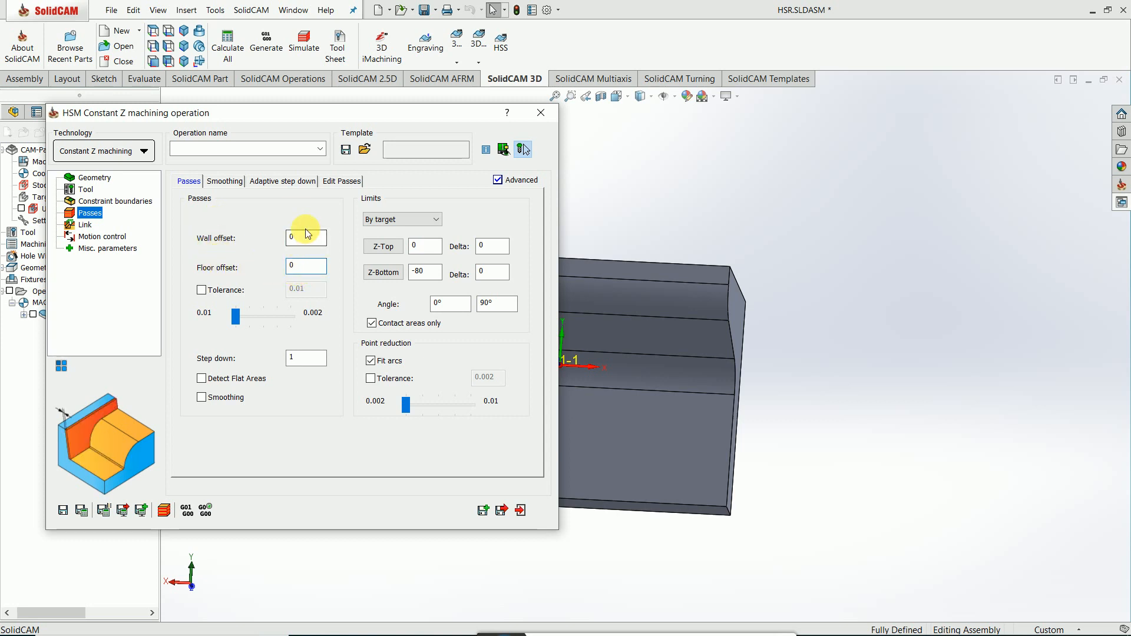
left_click_drag(303, 241, 281, 245)
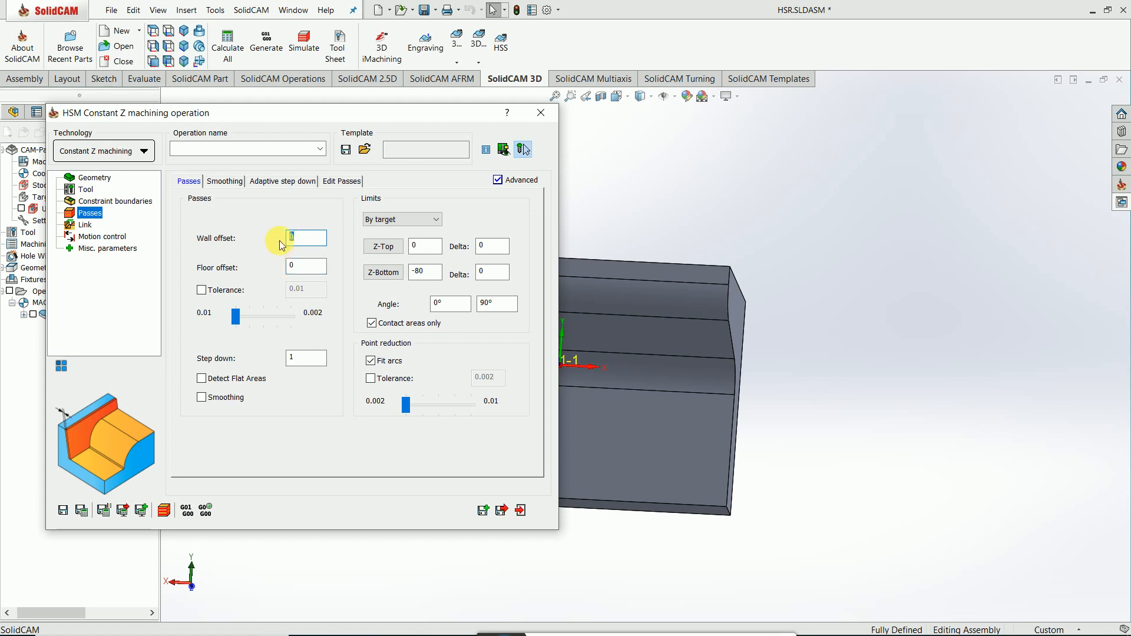
mouse_move(304, 265)
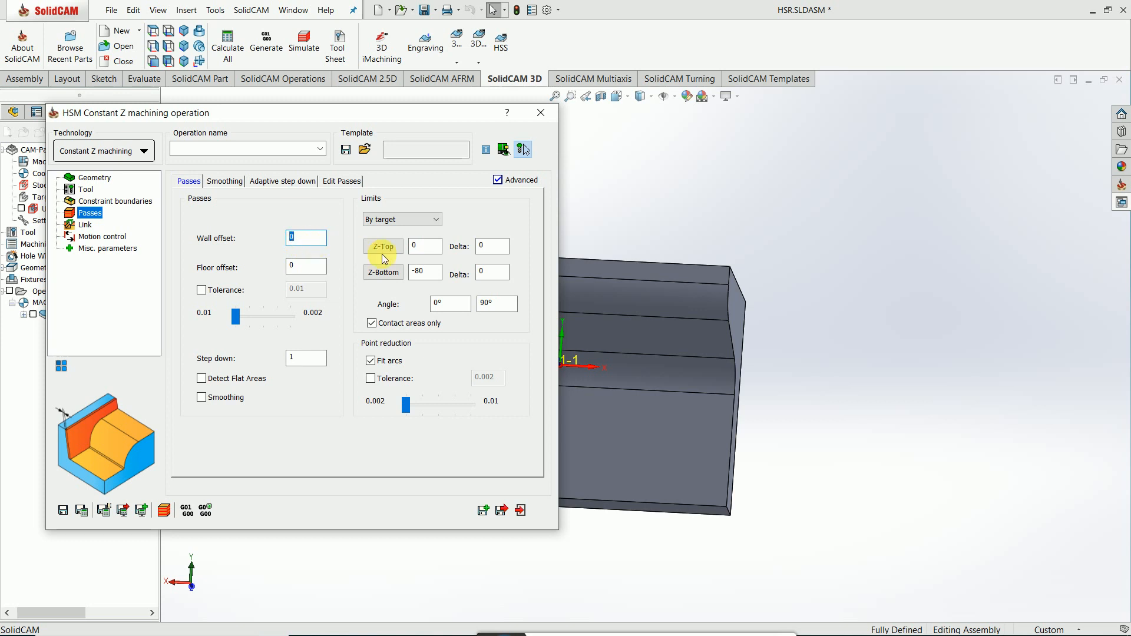
mouse_move(408, 272)
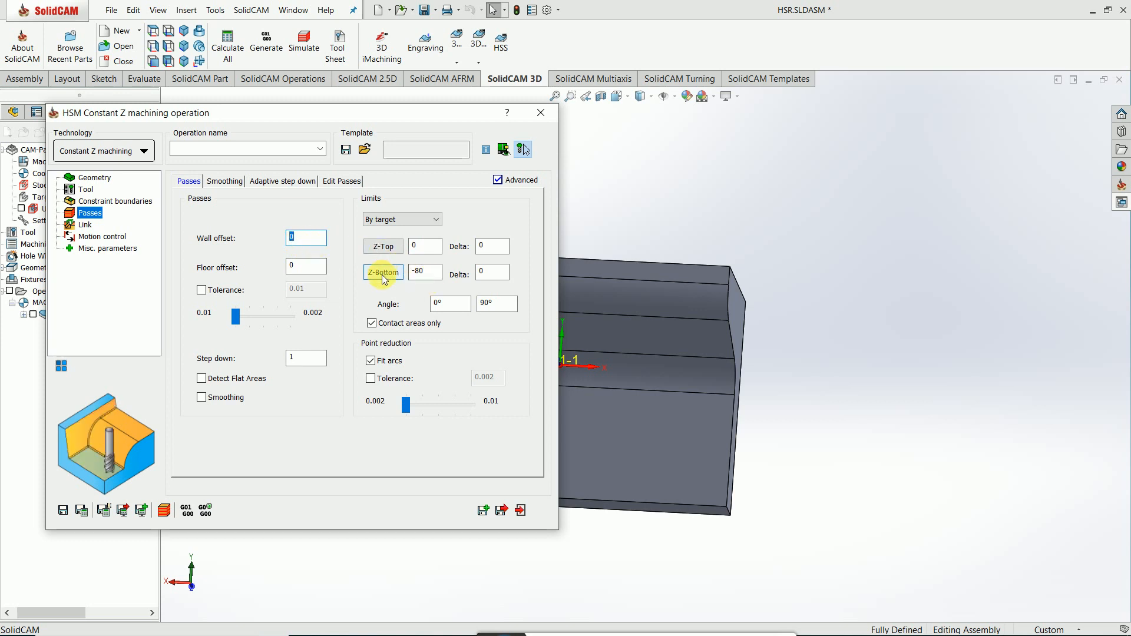
left_click(384, 274)
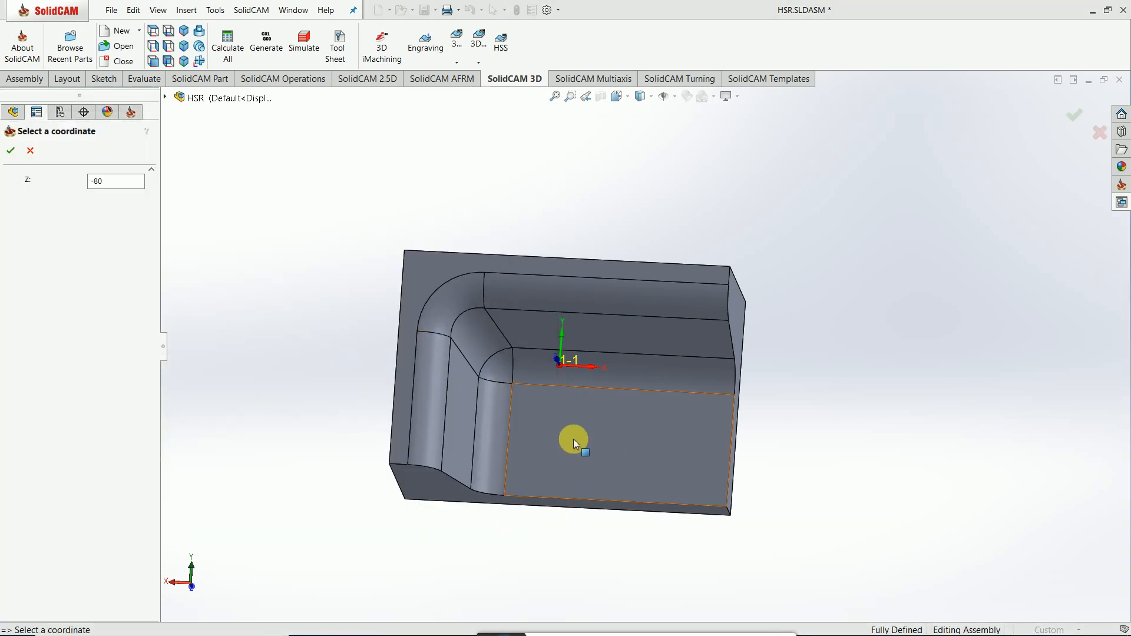
left_click(570, 405)
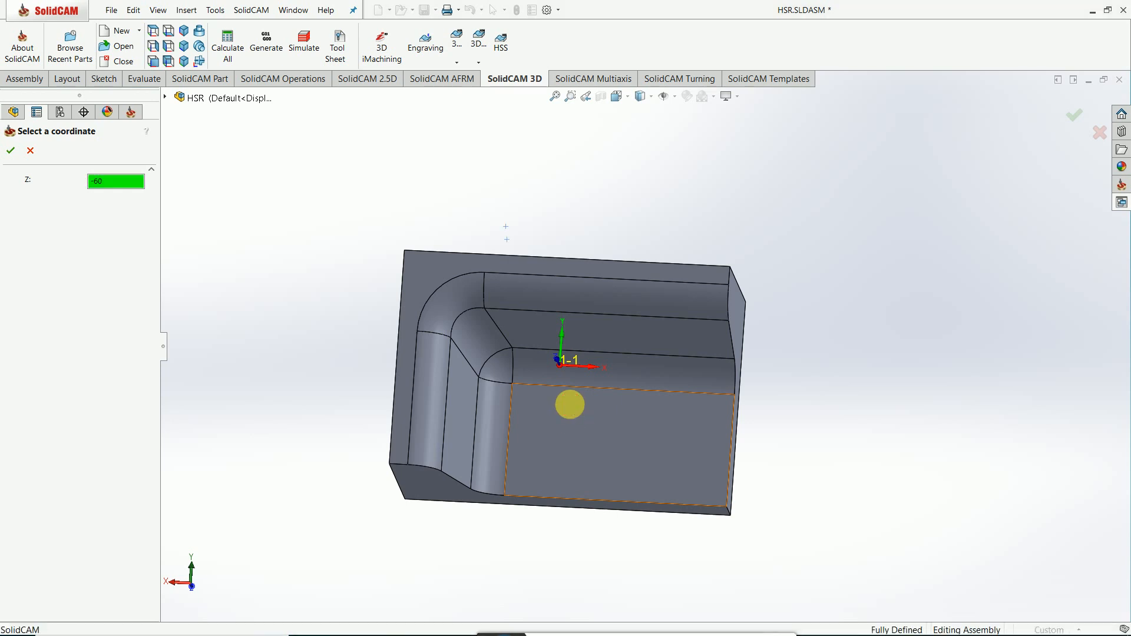
left_click(12, 152)
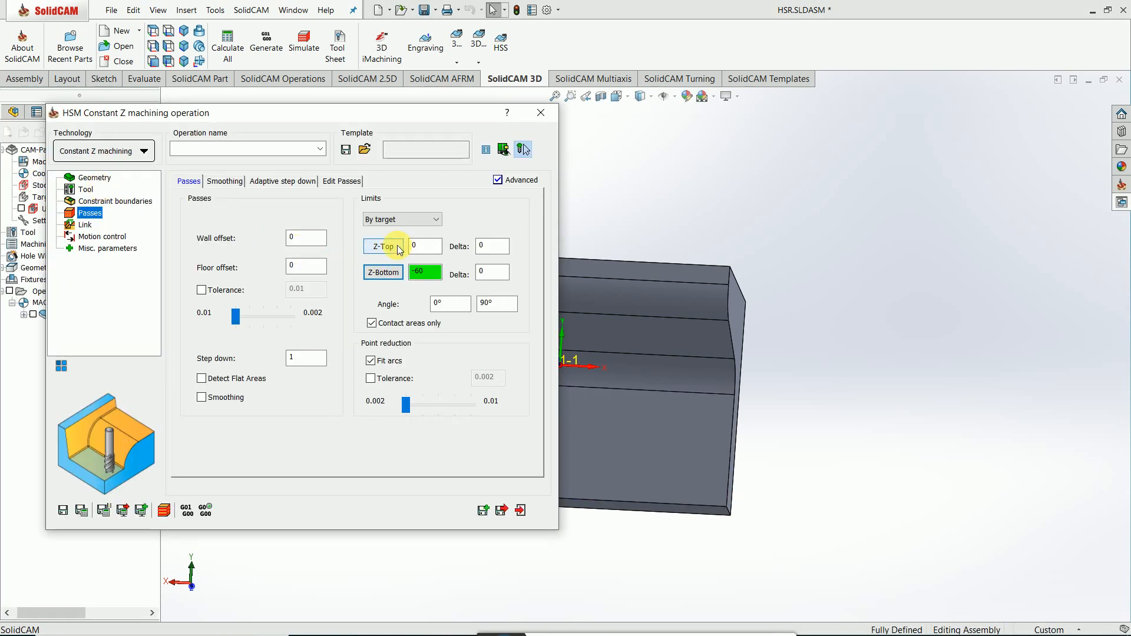
left_click(400, 250)
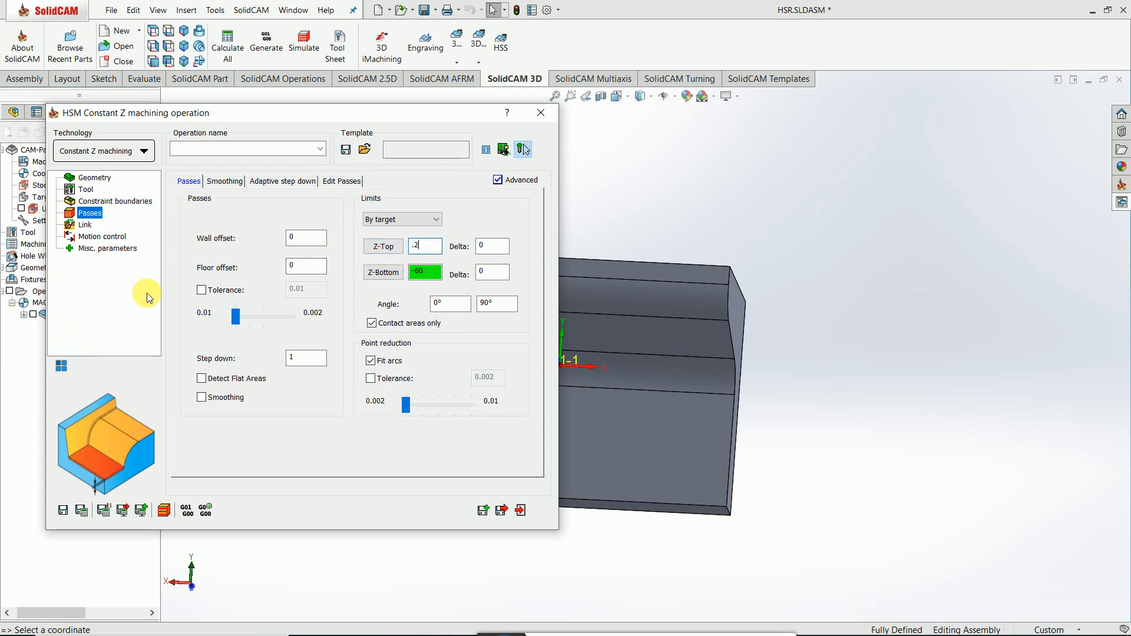
Step: Set the link motion to bi-directional milling, and save and calculate the operation
left_click(86, 229)
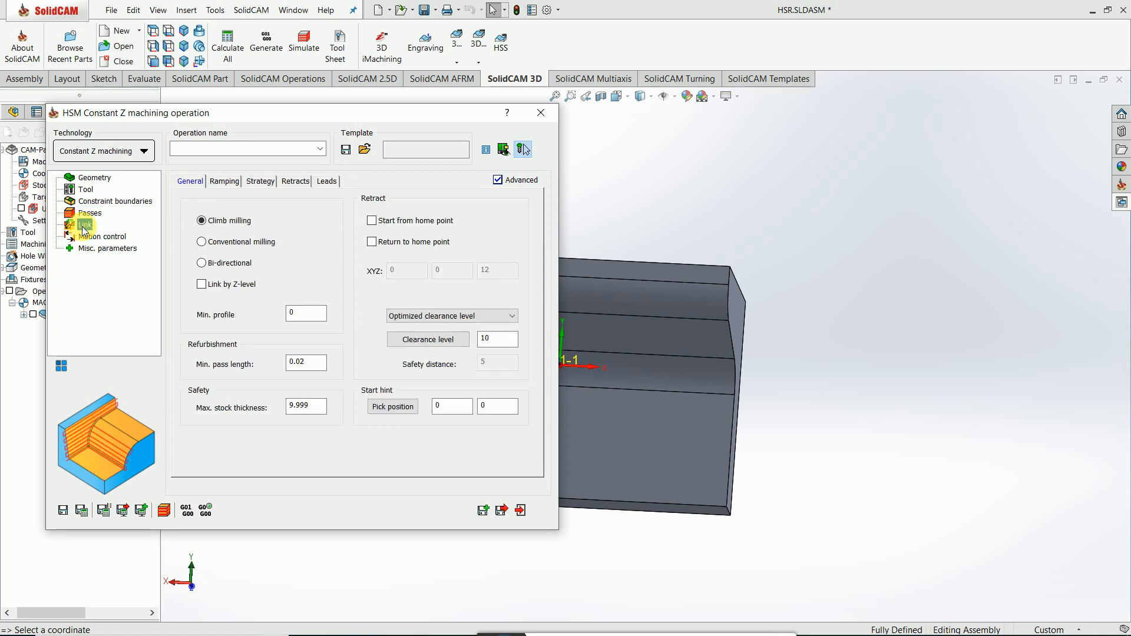
left_click(201, 263)
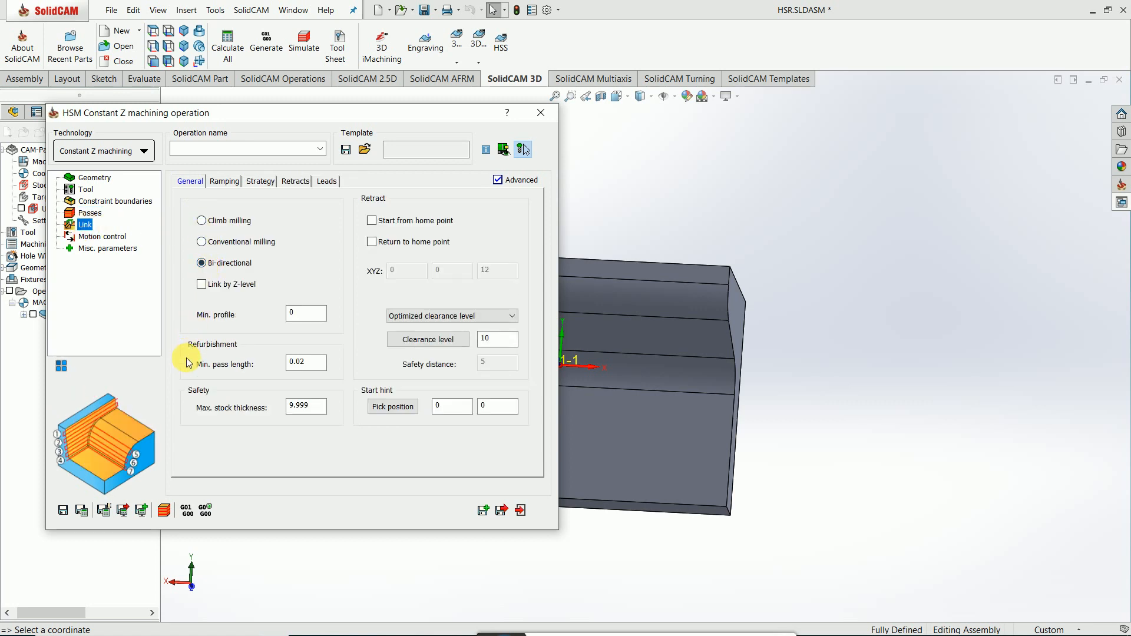
left_click(82, 512)
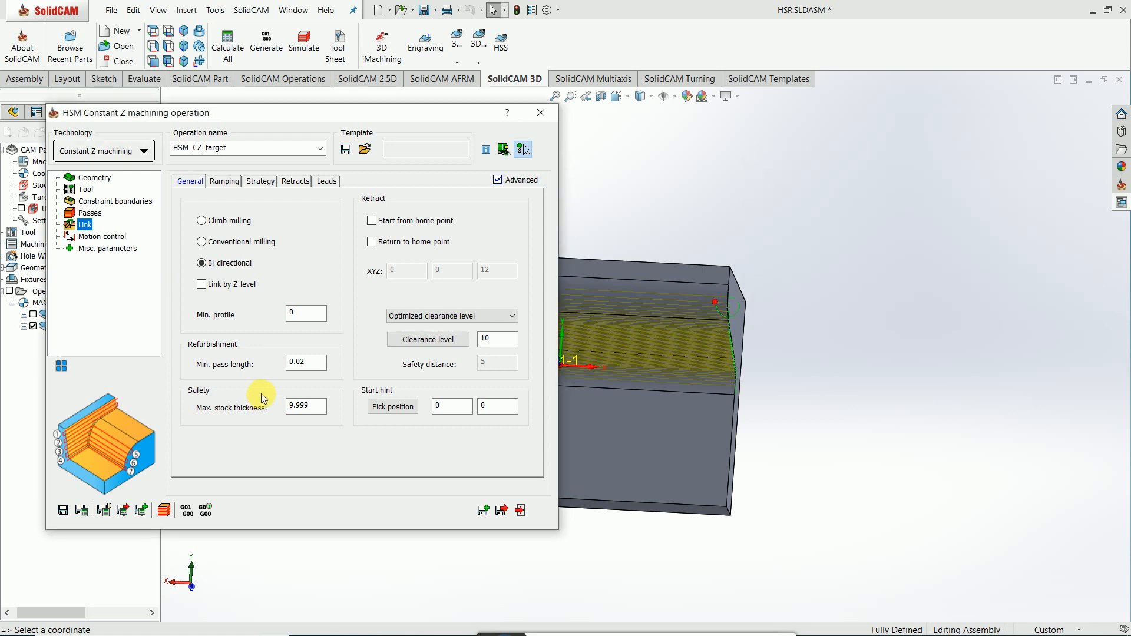
Step: Set the passes' step down to 0.4, and save and recalculate the operation
left_click(90, 213)
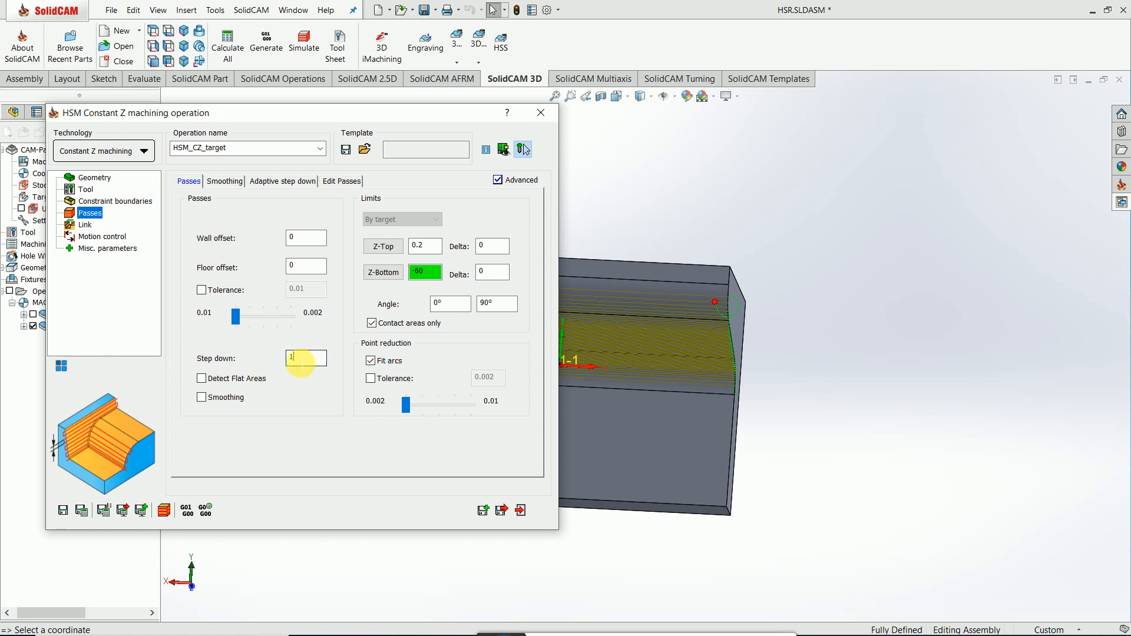
double_click(300, 359)
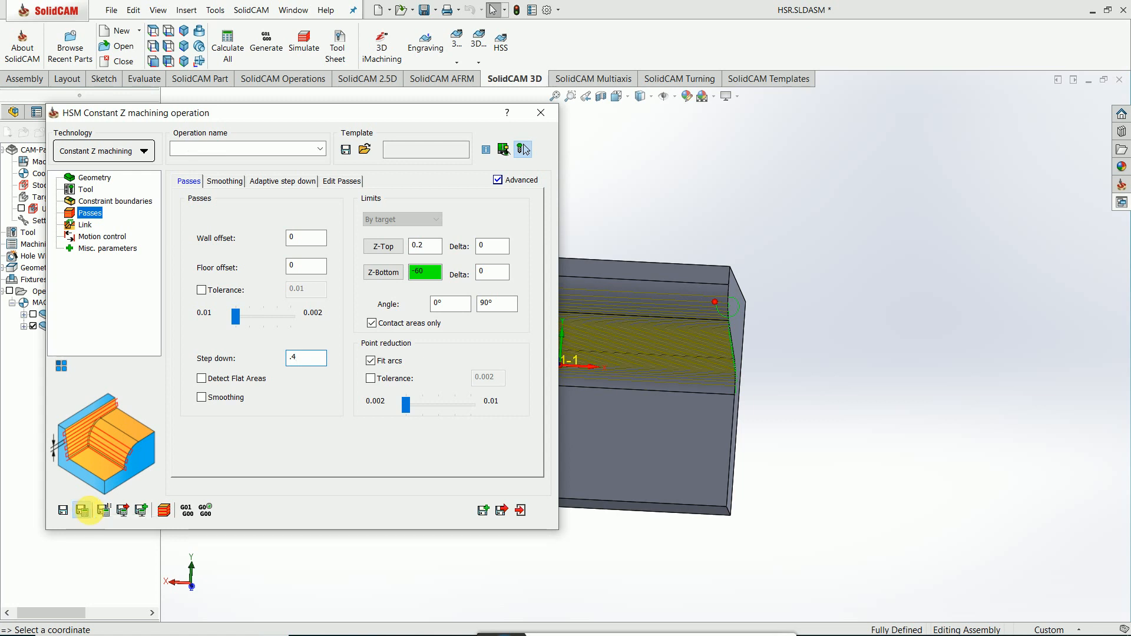
left_click(83, 510)
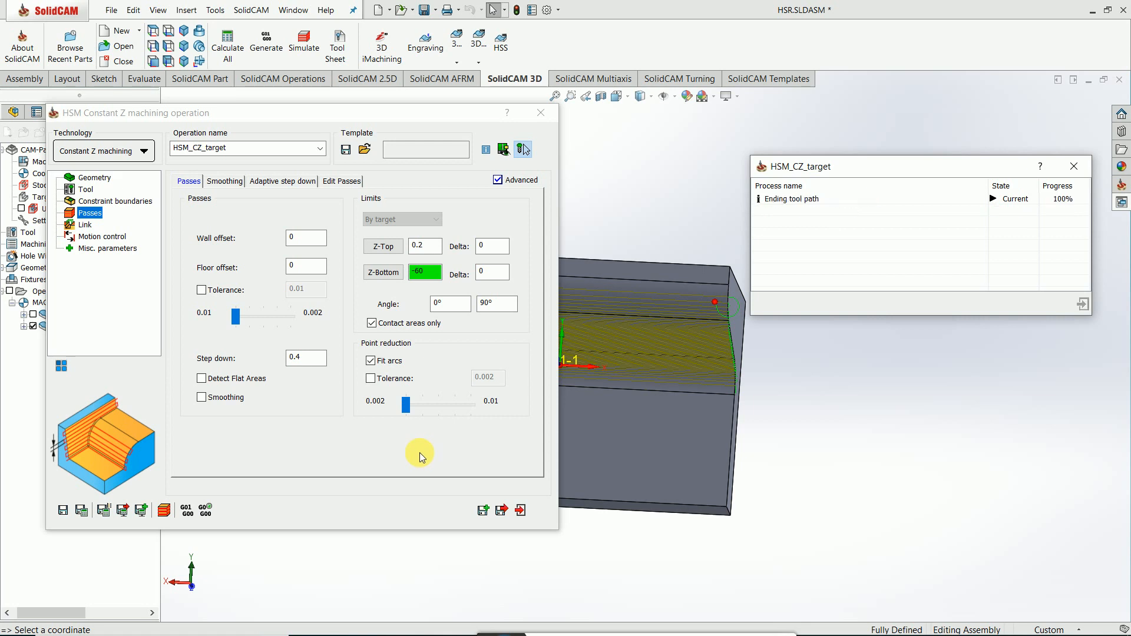
Step: Close the Constant Z operation and examine its calculated tool path on both walls from several angles
left_click(521, 510)
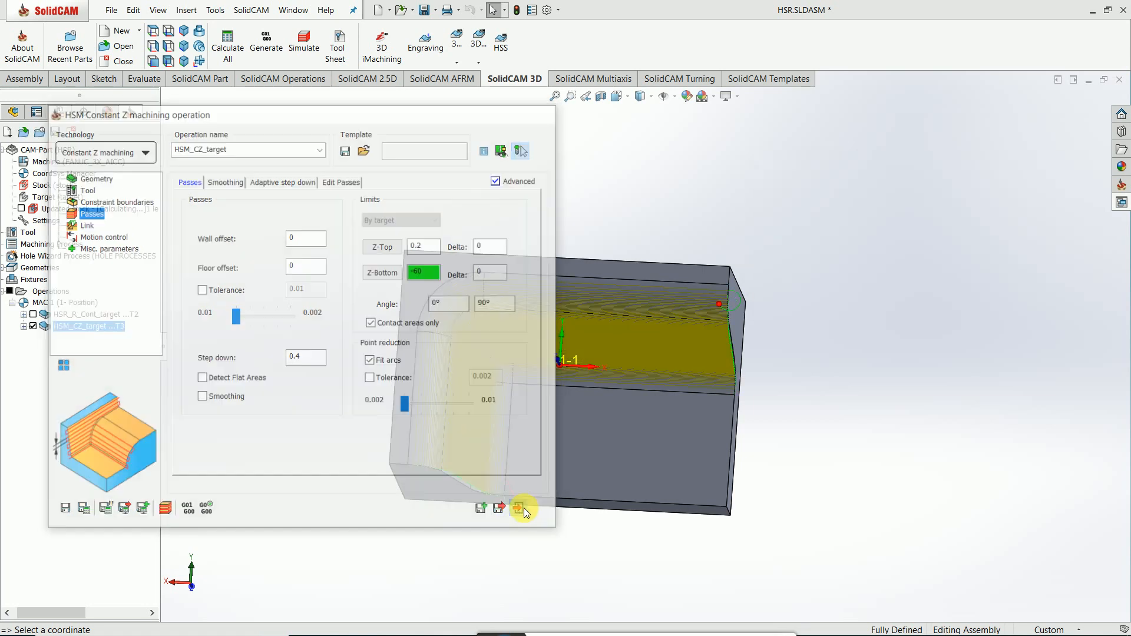
middle_click_drag(584, 415, 739, 434)
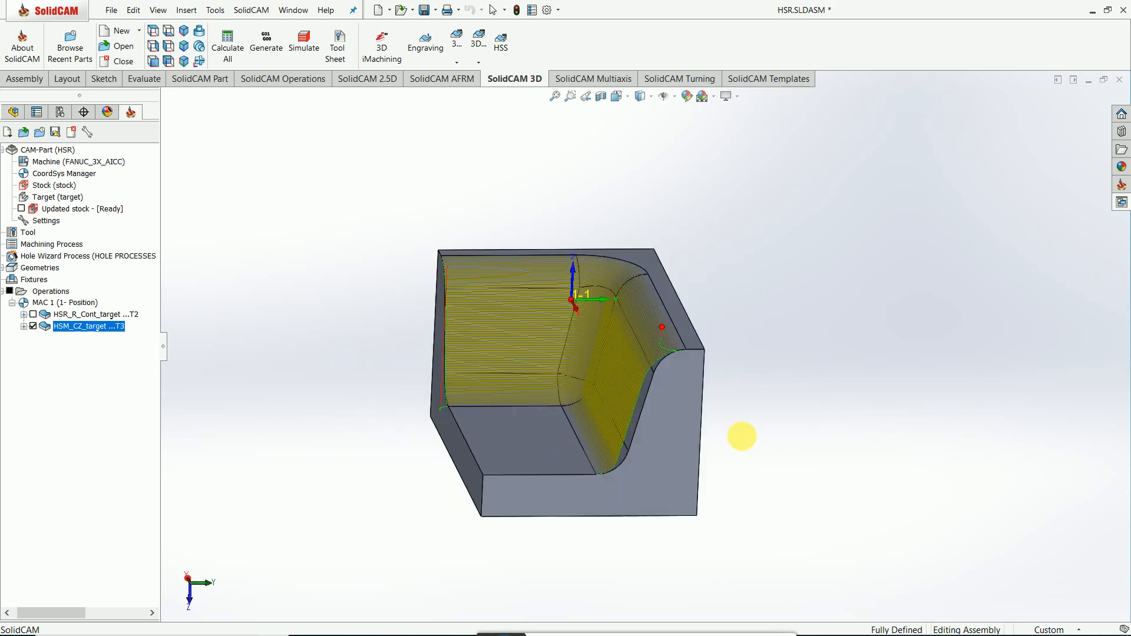
scroll(620, 418, "down", 5)
middle_click_drag(556, 381, 677, 318)
middle_click_drag(516, 271, 504, 423)
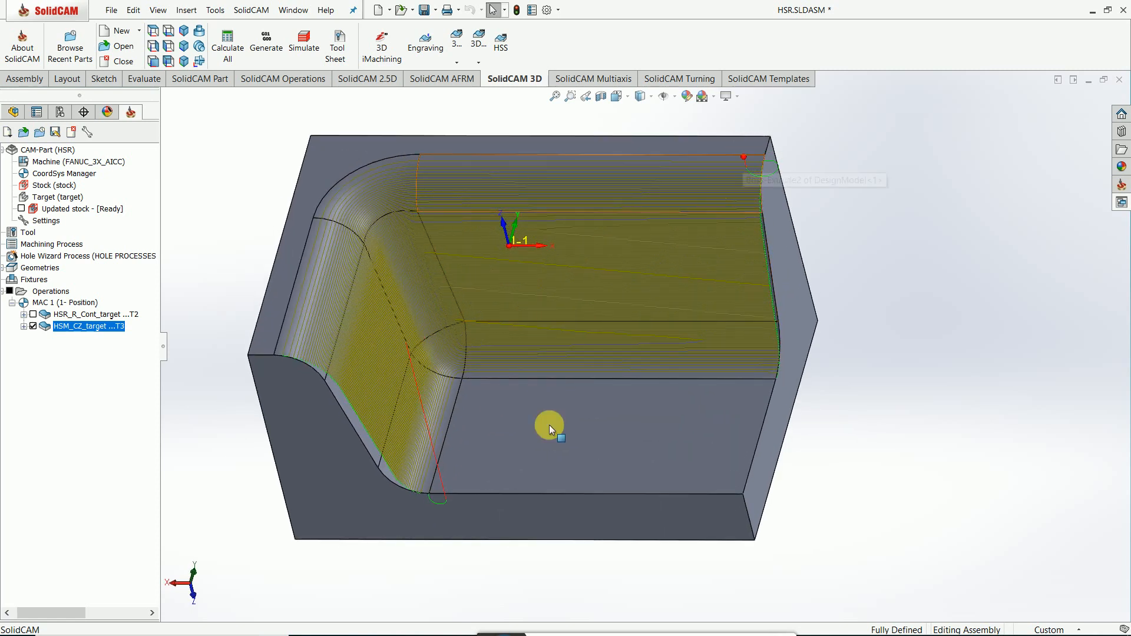
Step: Simulate the Constant Z operation in SolidVerify, pause it partway down the walls, and close the simulation
left_click(301, 44)
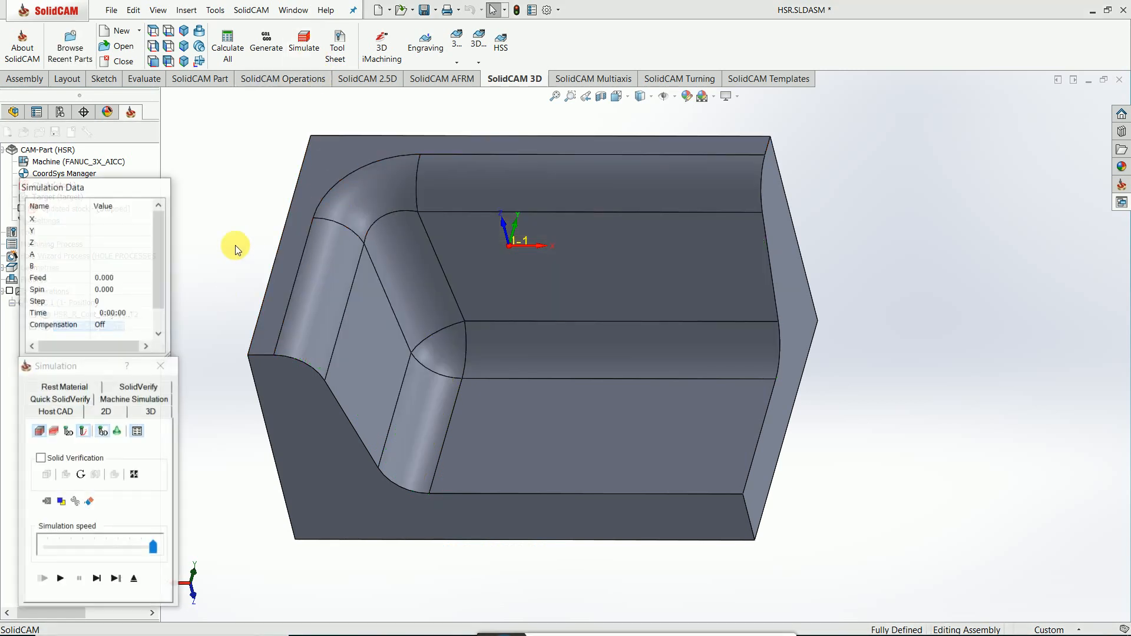
left_click(142, 386)
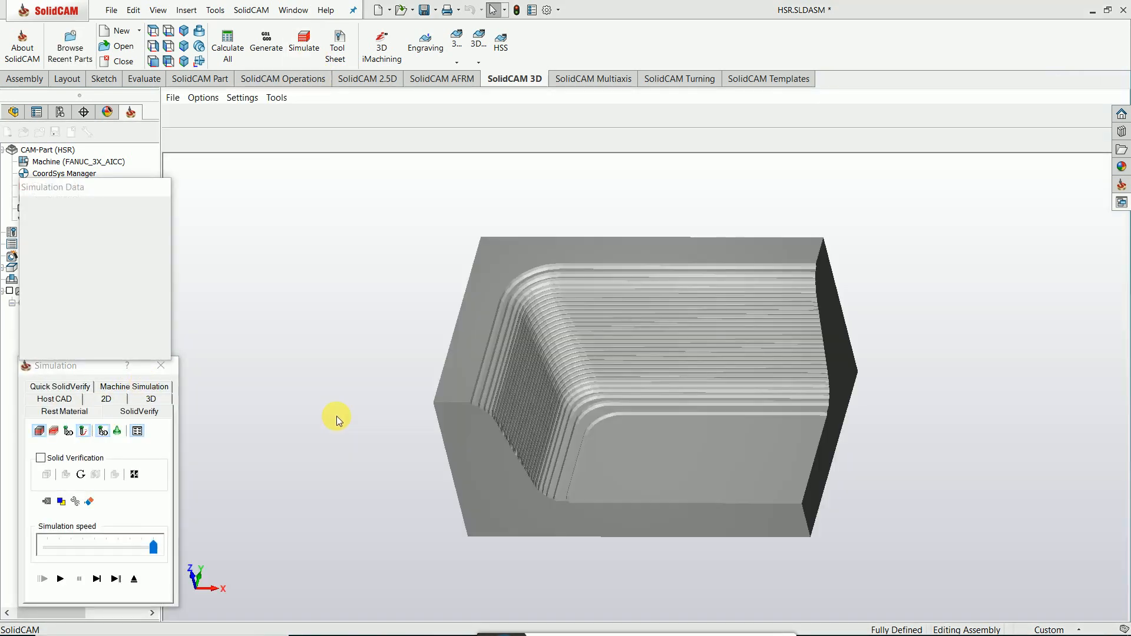
left_click(59, 582)
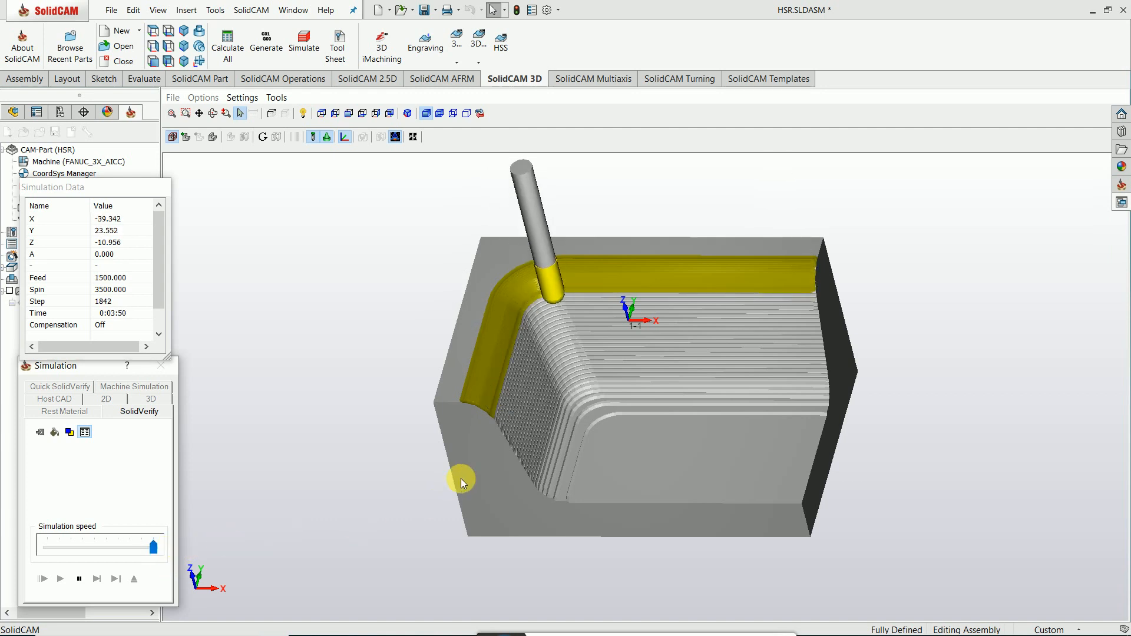
mouse_move(457, 477)
middle_mouse_down()
mouse_move(467, 505)
mouse_move(464, 488)
mouse_move(484, 478)
mouse_move(462, 472)
middle_mouse_up()
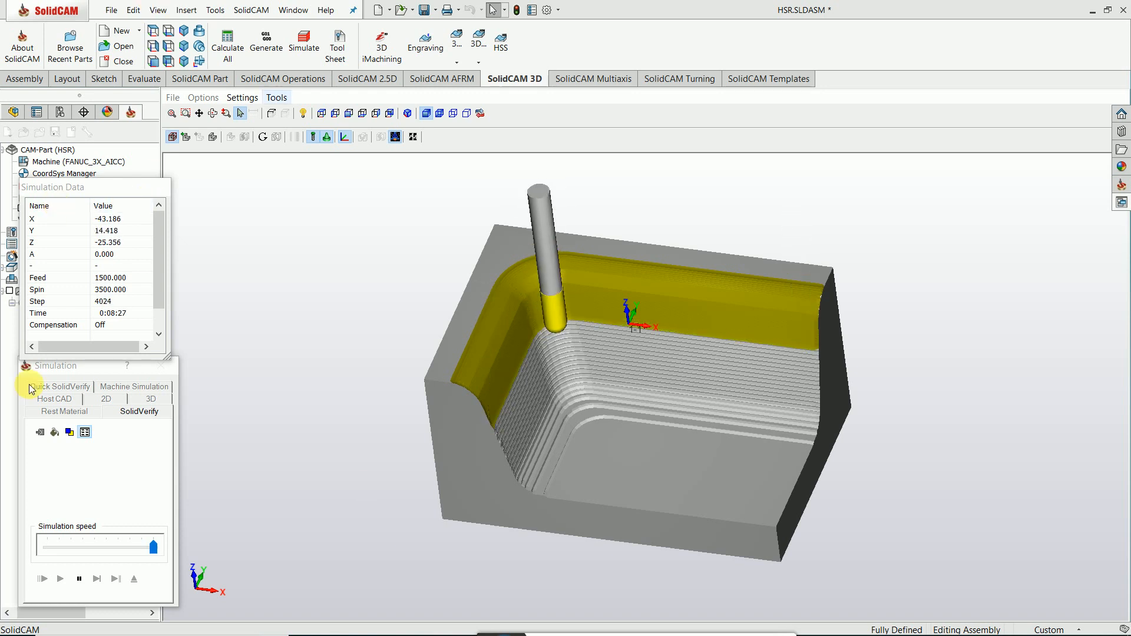
left_click(80, 579)
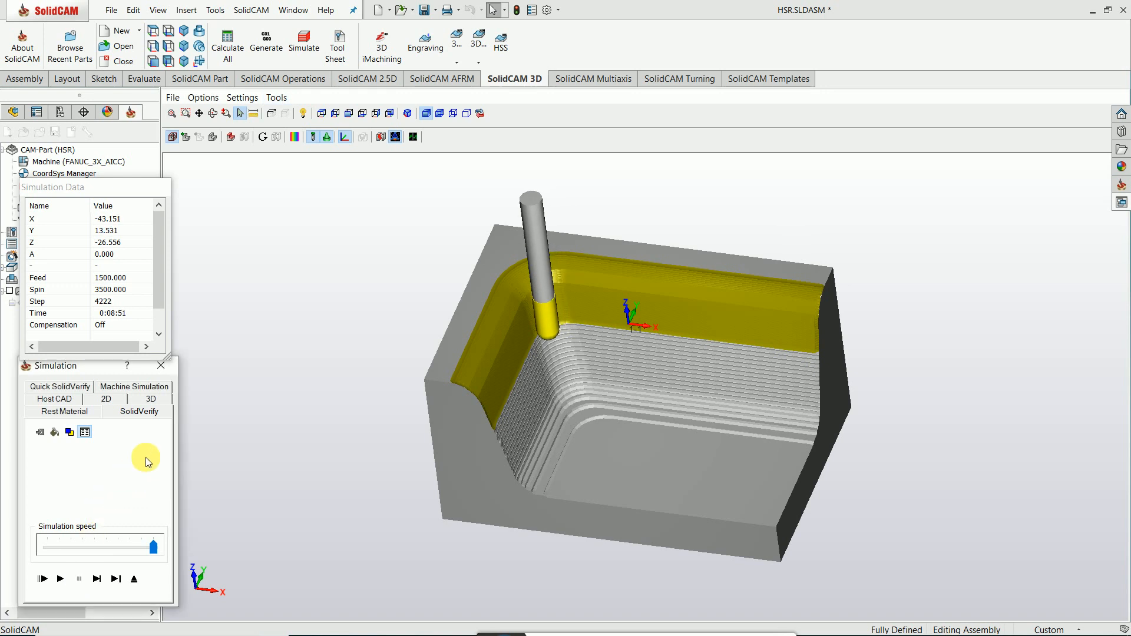
left_click(162, 365)
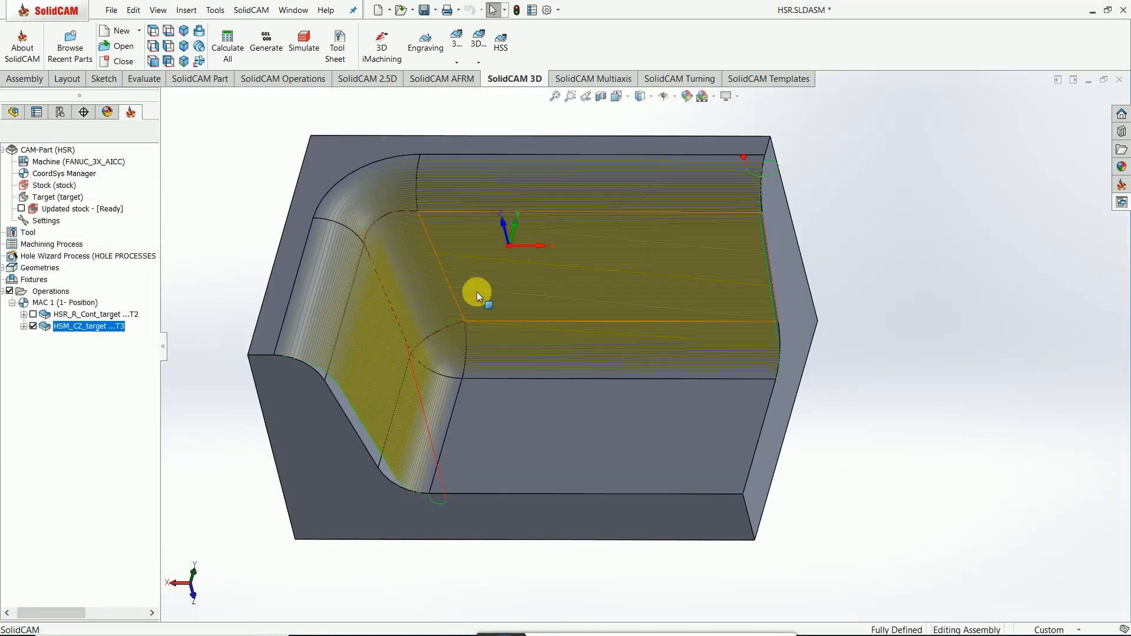
Step: Hide the HSM_CZ_target tool path and select the long wall's sloped face and upper fillet face to examine them
left_click(33, 325)
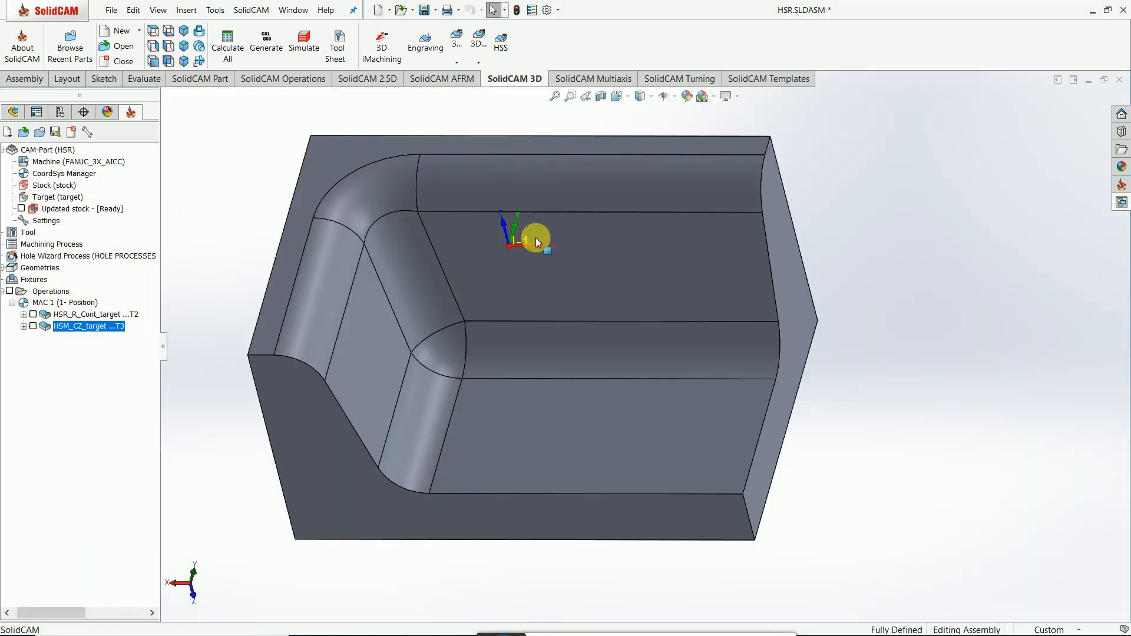
left_click(545, 196)
left_click(537, 253)
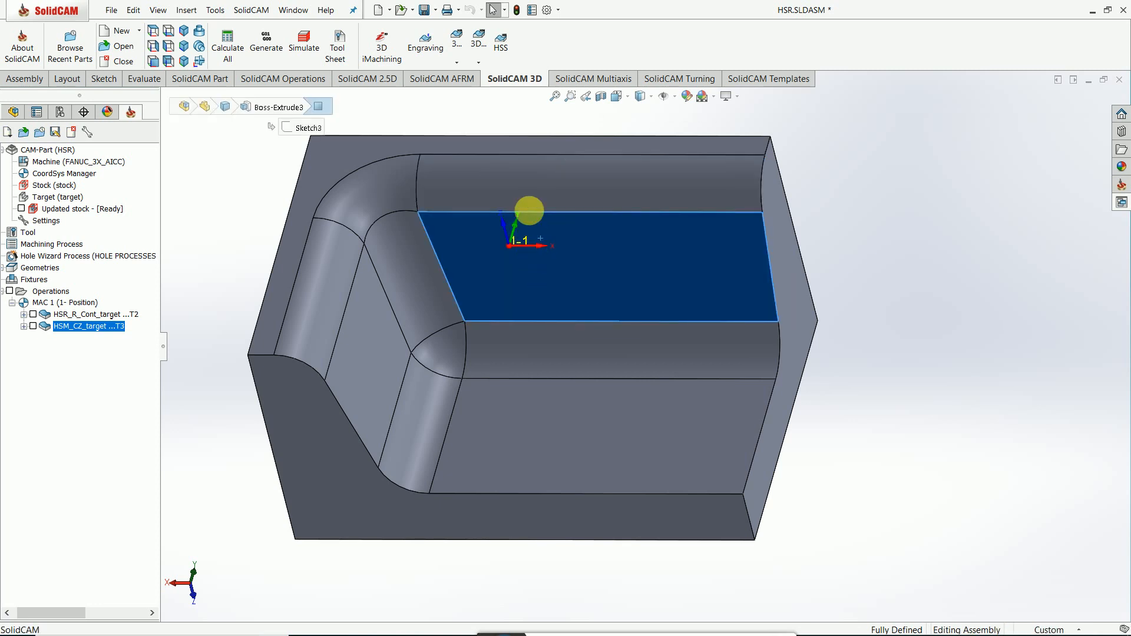
left_click(535, 187, "ctrl")
scroll(568, 224, "up", 1)
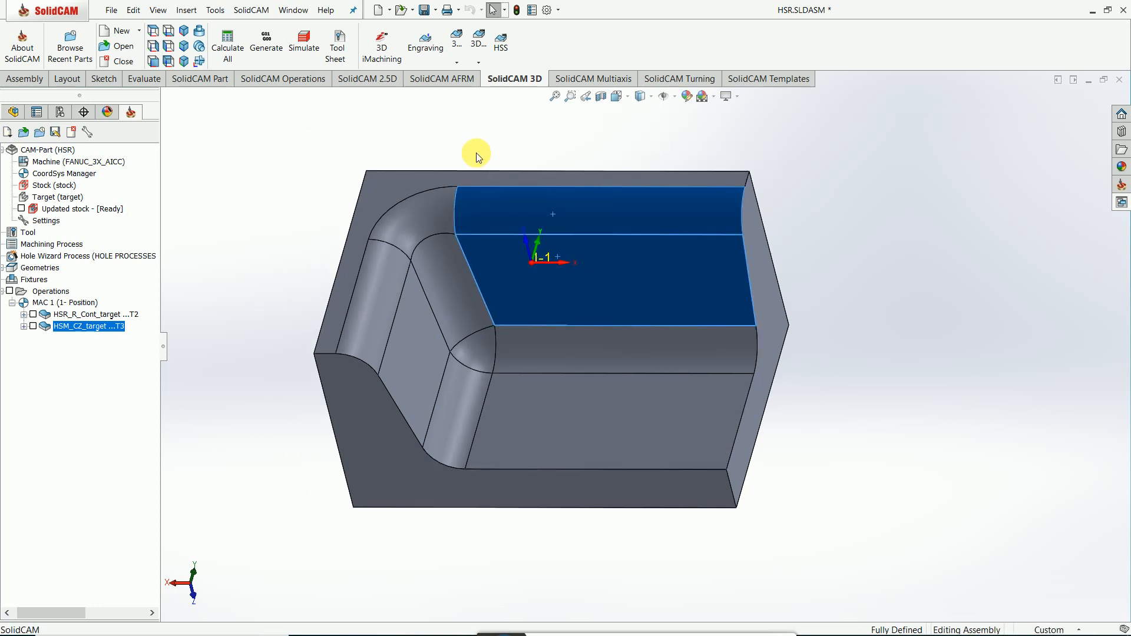
scroll(467, 153, "down", 1)
scroll(468, 153, "up", 2)
middle_click_drag(505, 187, 623, 410)
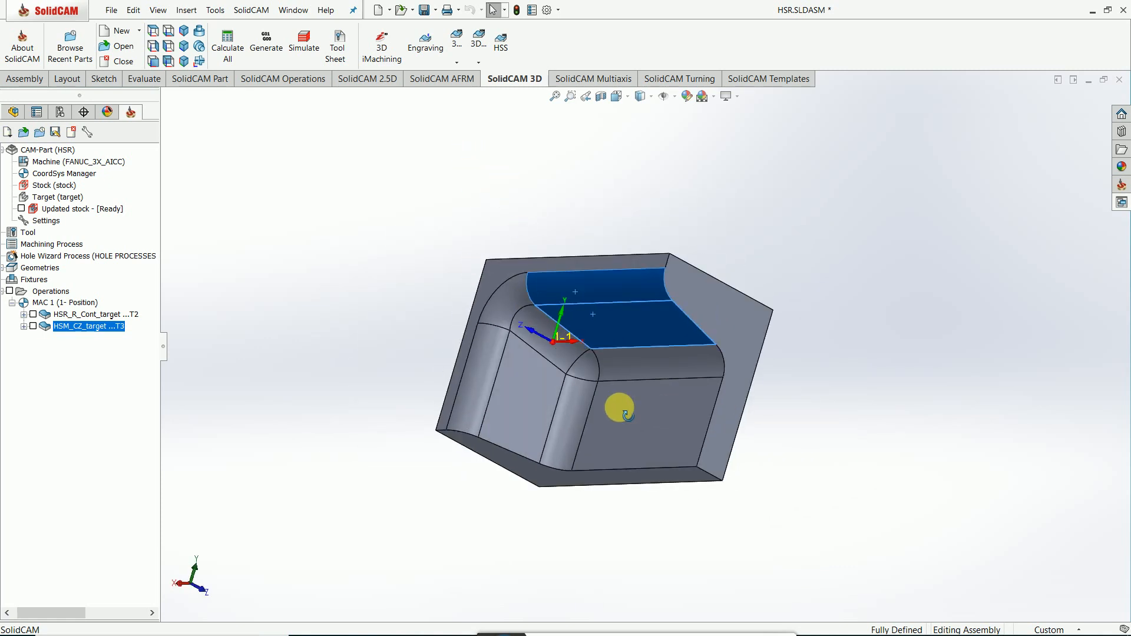
Step: Open the DesignModel component as a separate part from its L-shaped top face
left_click(440, 189)
middle_click_drag(476, 214, 504, 261)
left_click(489, 273)
right_click(490, 273)
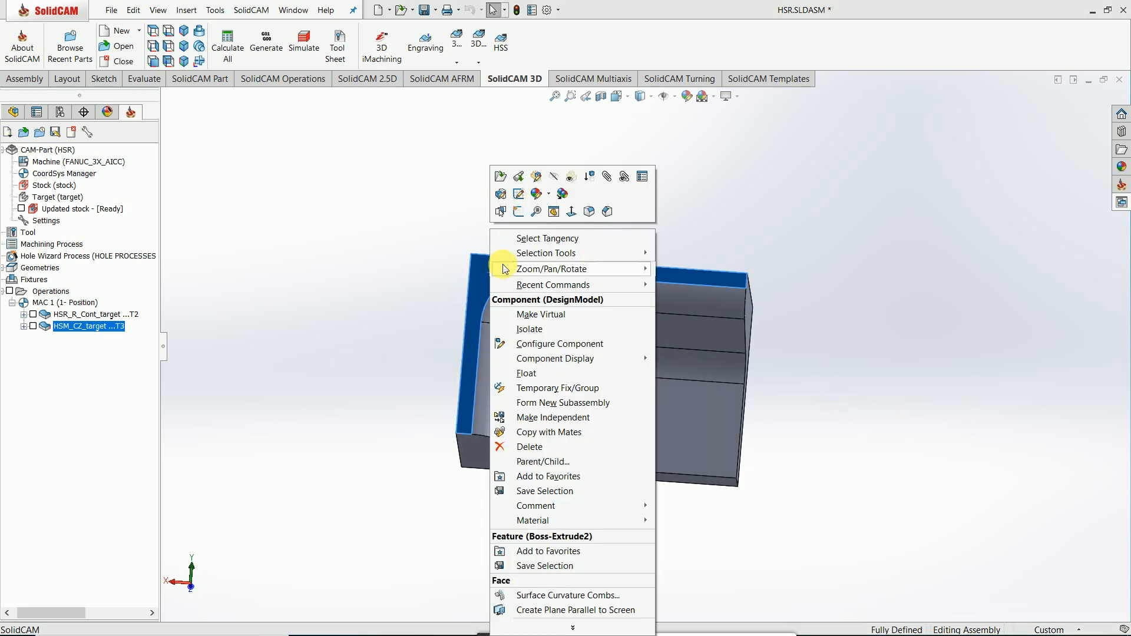
left_click(503, 179)
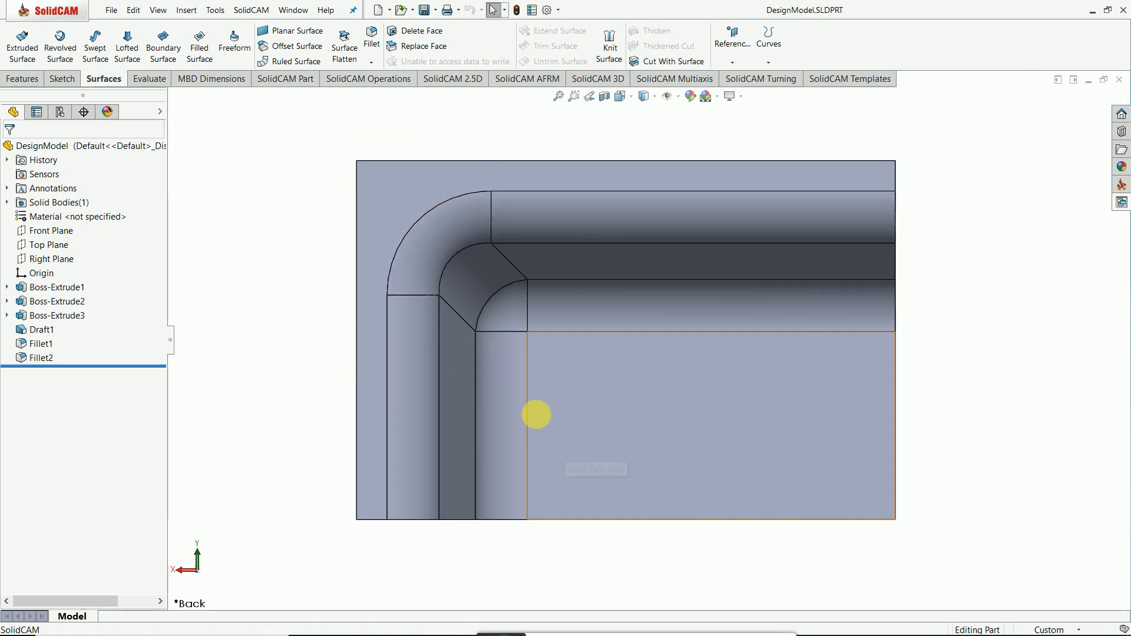
Step: Create a 0 mm offset surface from the long wall's sloped face and two fillets plus the three adjoining corner faces
middle_click_drag(538, 412, 538, 371)
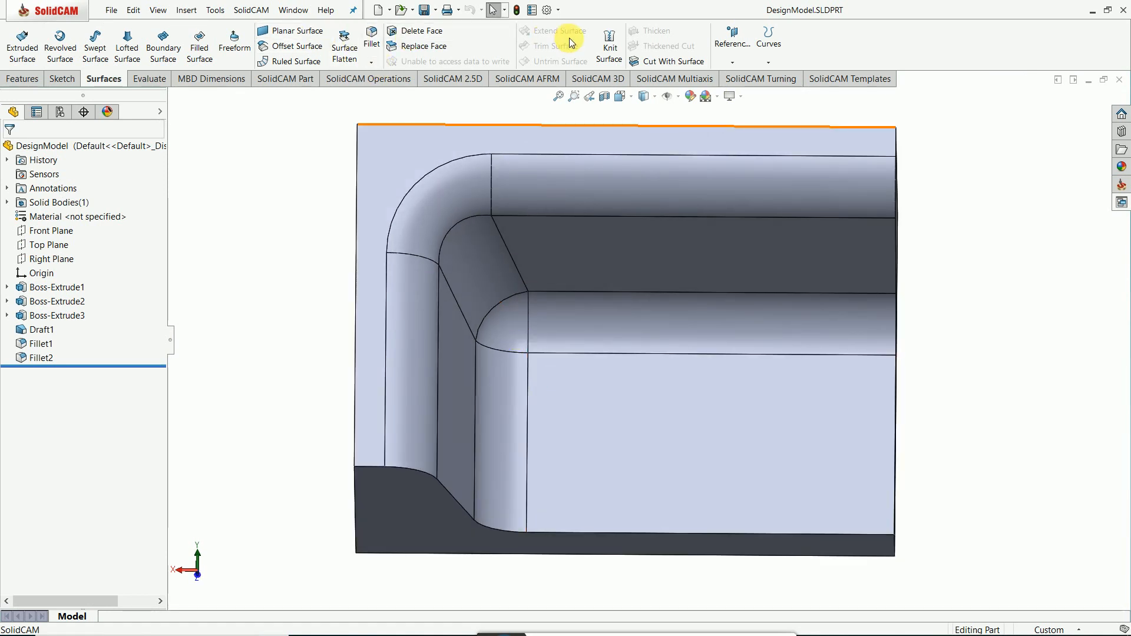
left_click(313, 46)
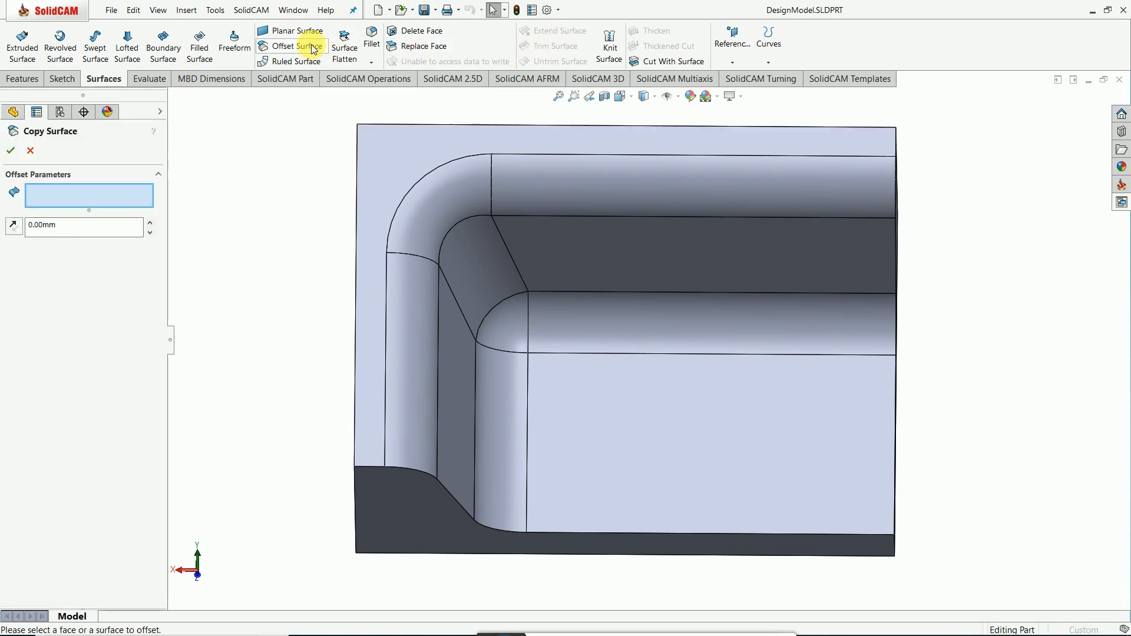
left_click(547, 197)
left_click(573, 260)
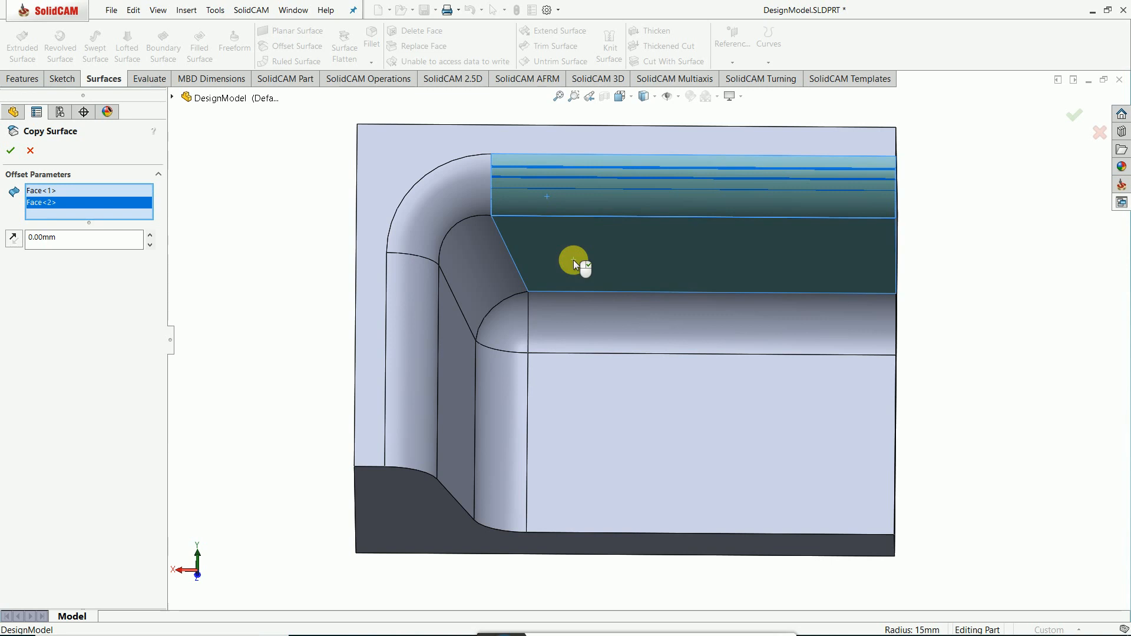
left_click(597, 331)
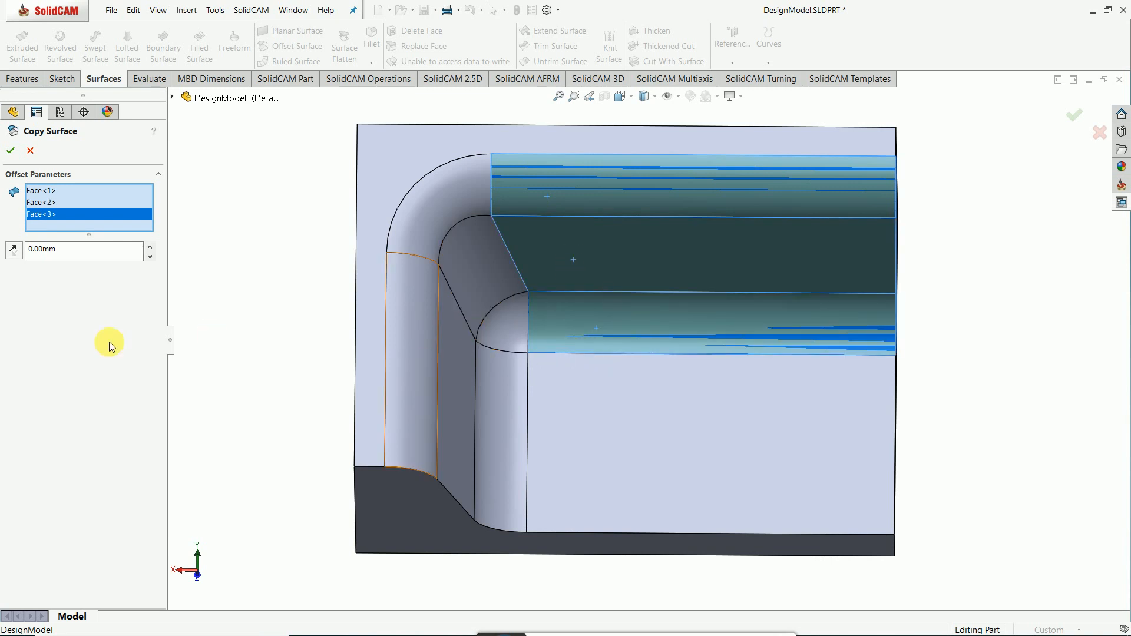
left_click(493, 258)
left_click(454, 204)
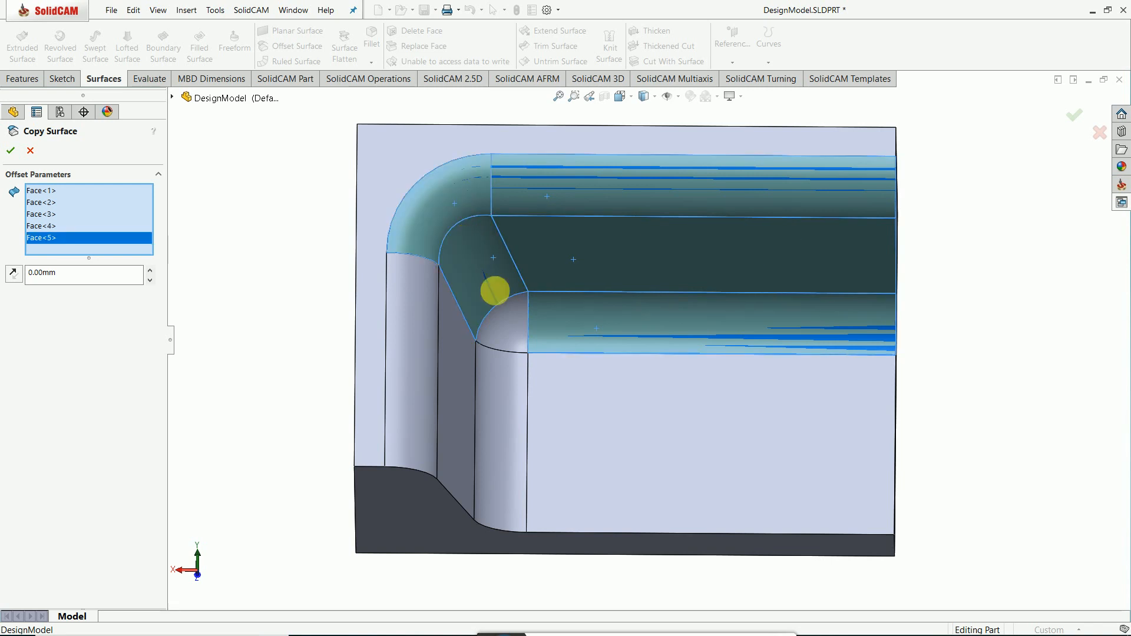
left_click(510, 329)
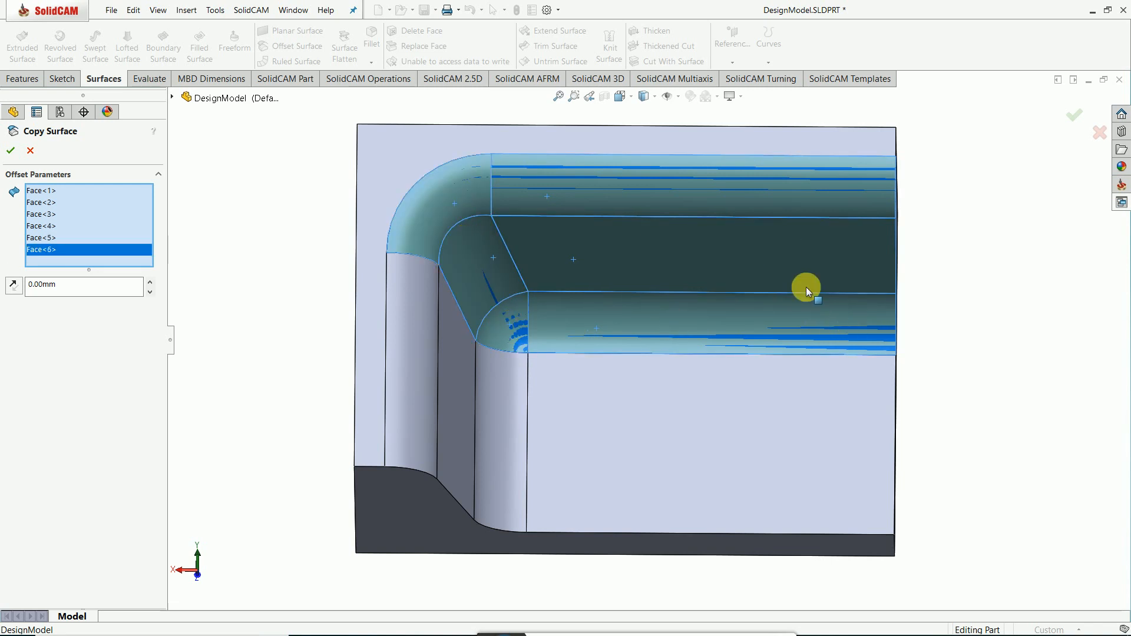
middle_click_drag(803, 285, 712, 290)
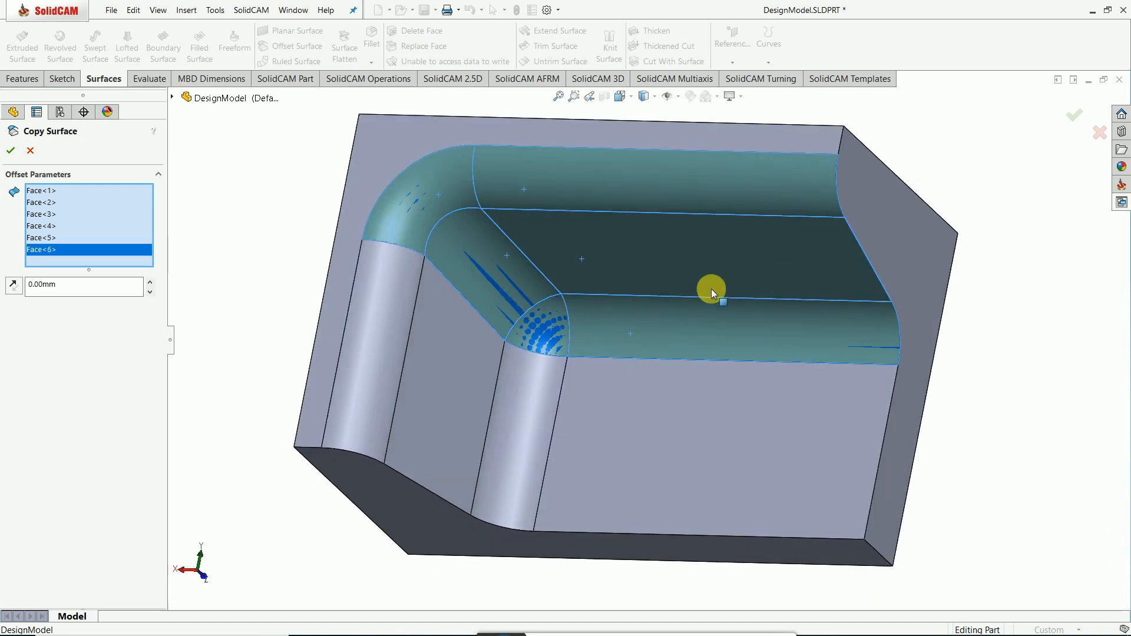
left_click(12, 152)
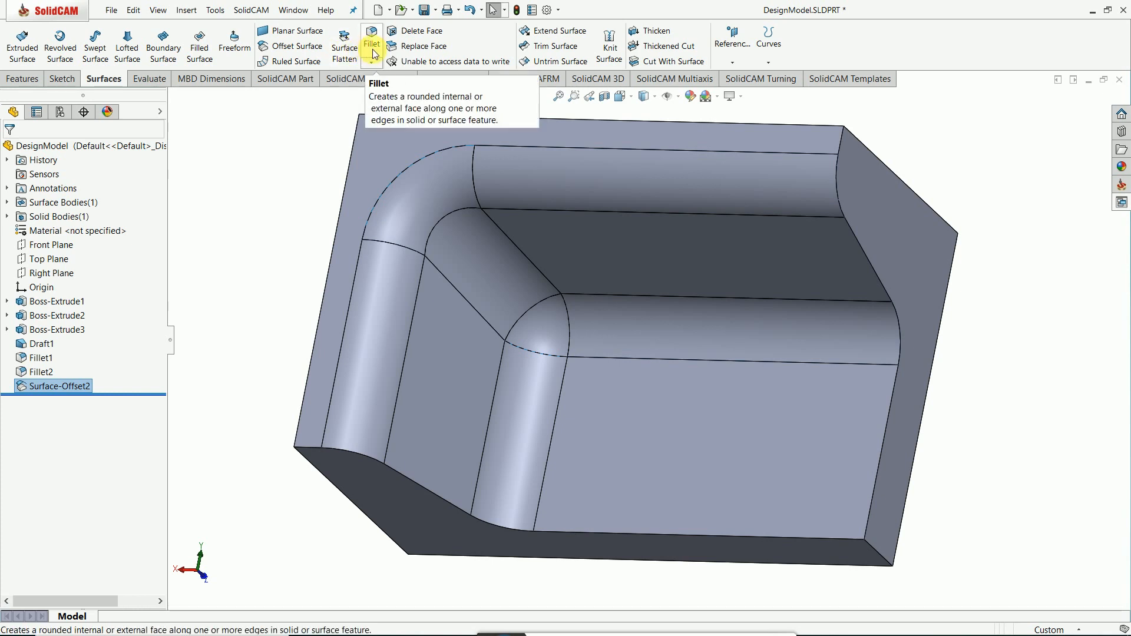
Step: Extend the offset surface by 5 mm at the long wall's sloped face and its upper and lower fillets, using the same-surface extension type
left_click(567, 32)
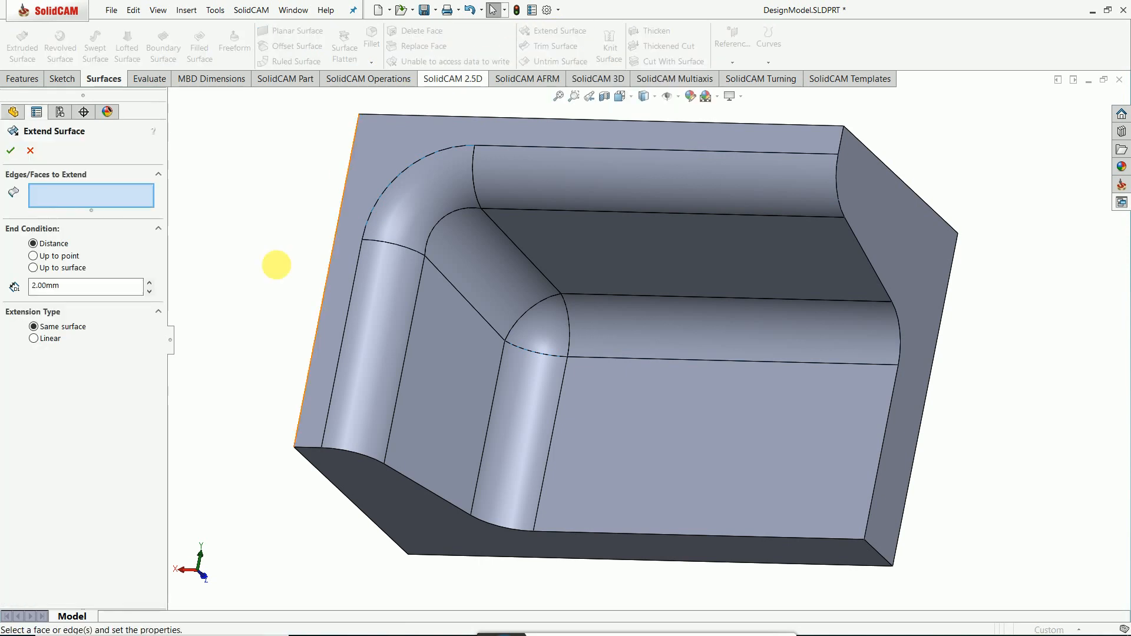
left_click(74, 287)
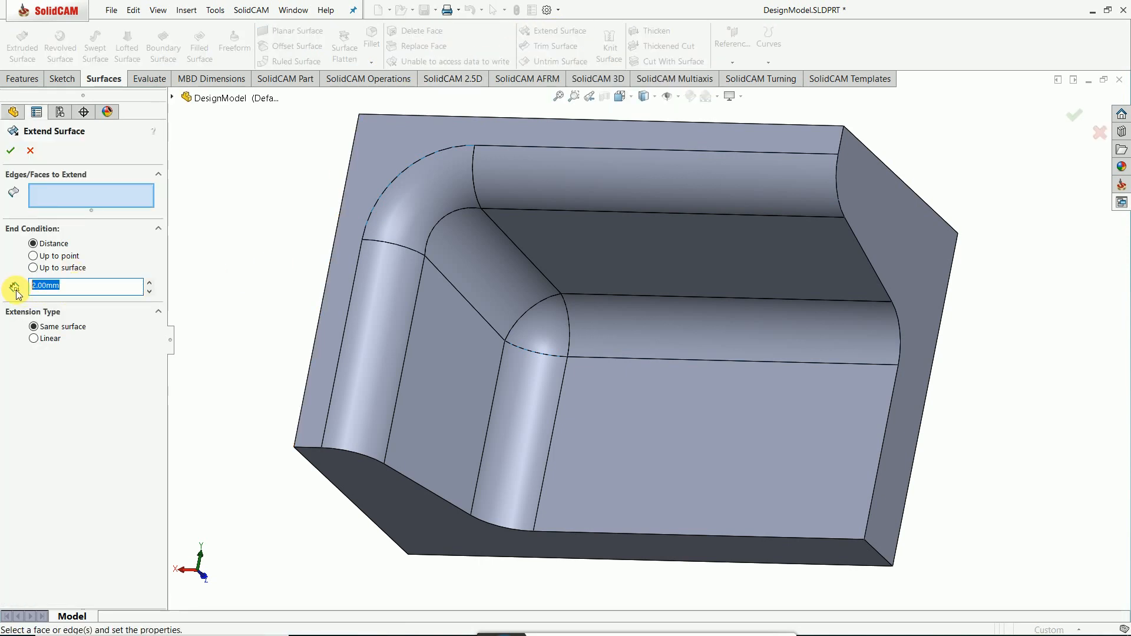
type("5.")
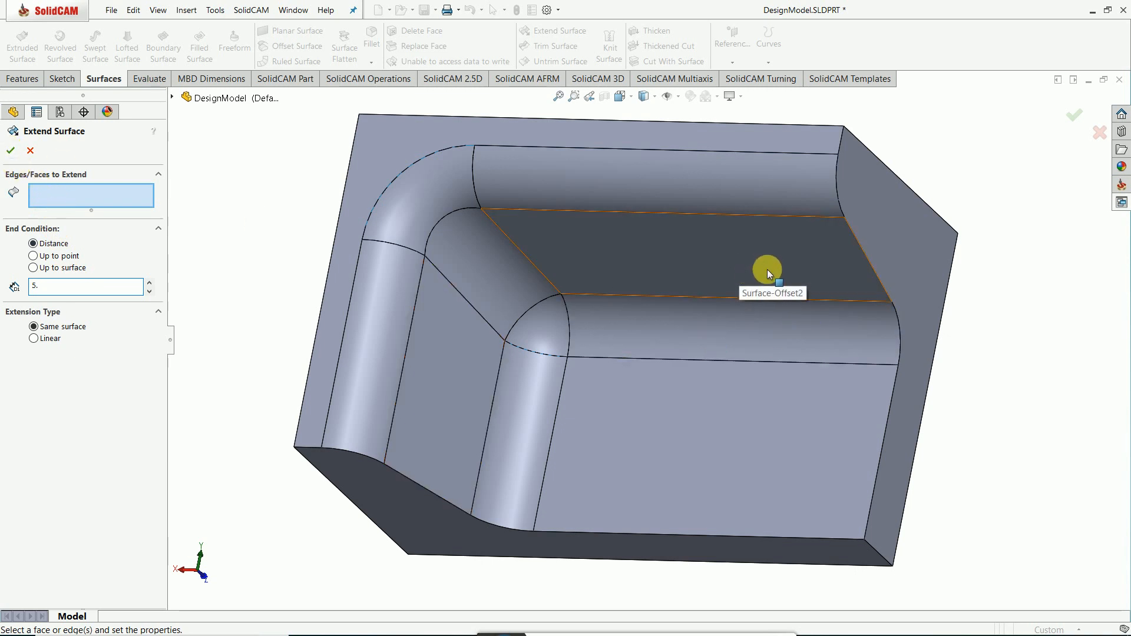
left_click(843, 249)
left_click(810, 209)
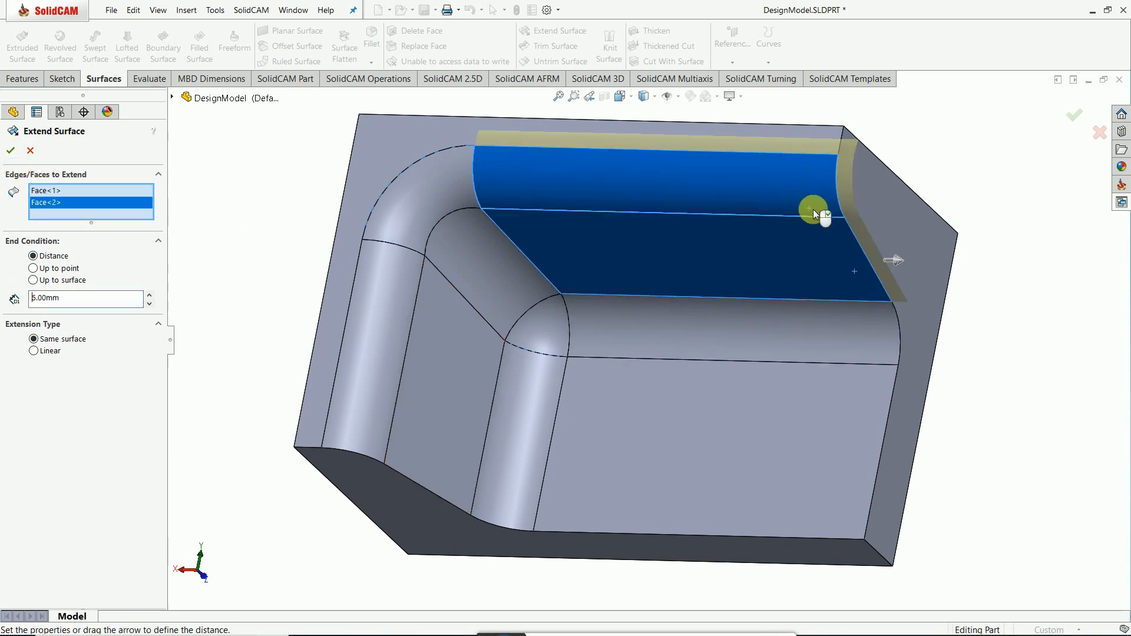
left_click(870, 337)
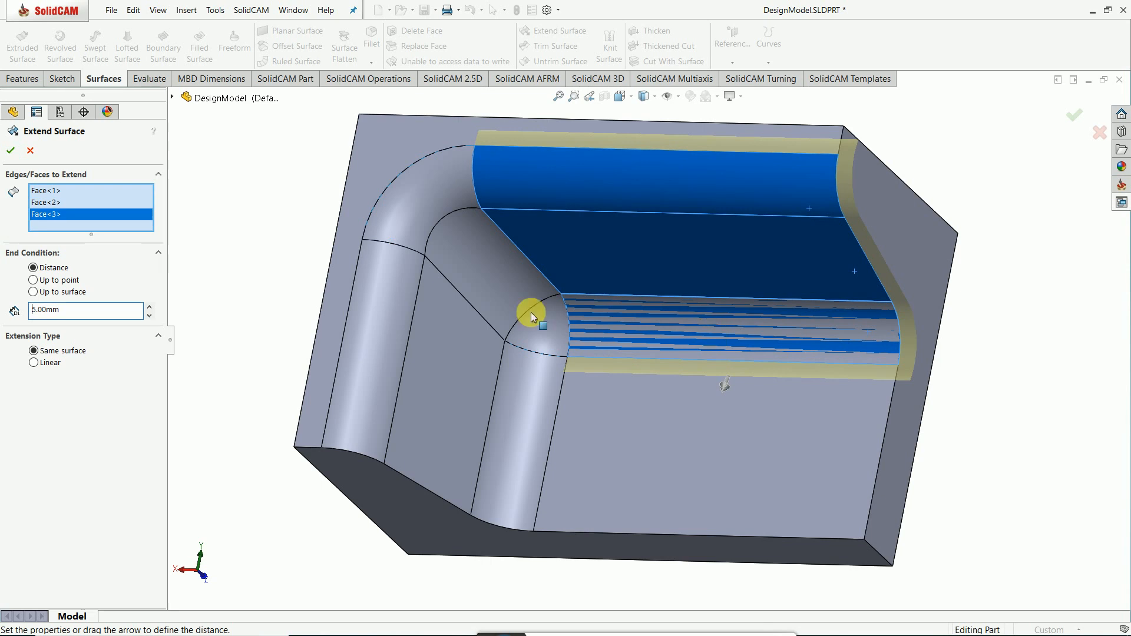
scroll(732, 306, "down", 4)
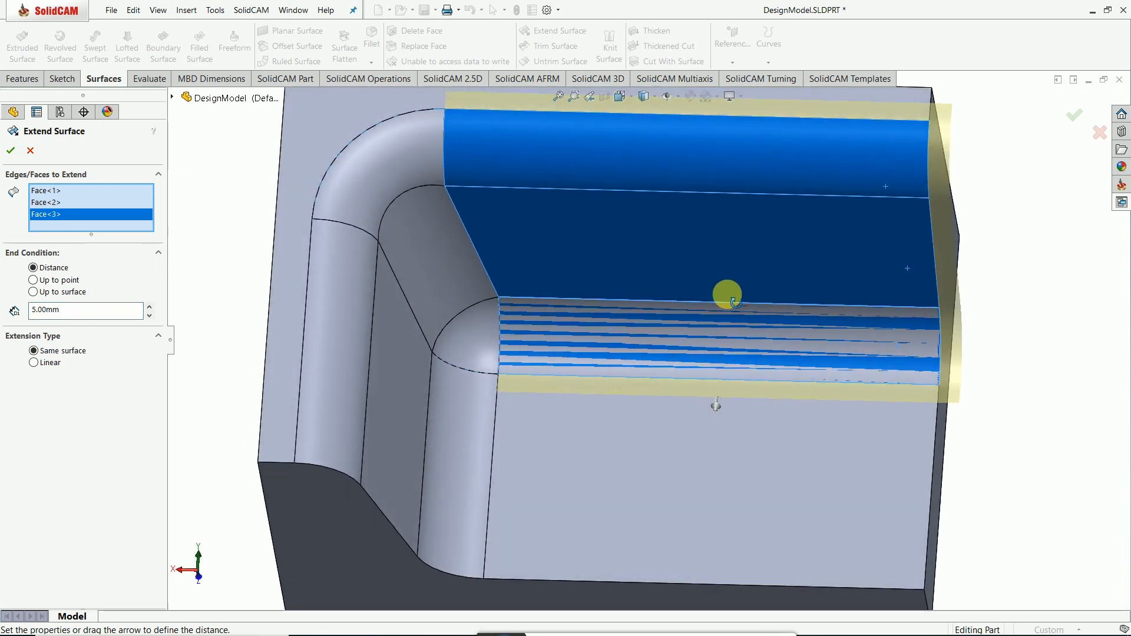
left_click(10, 150)
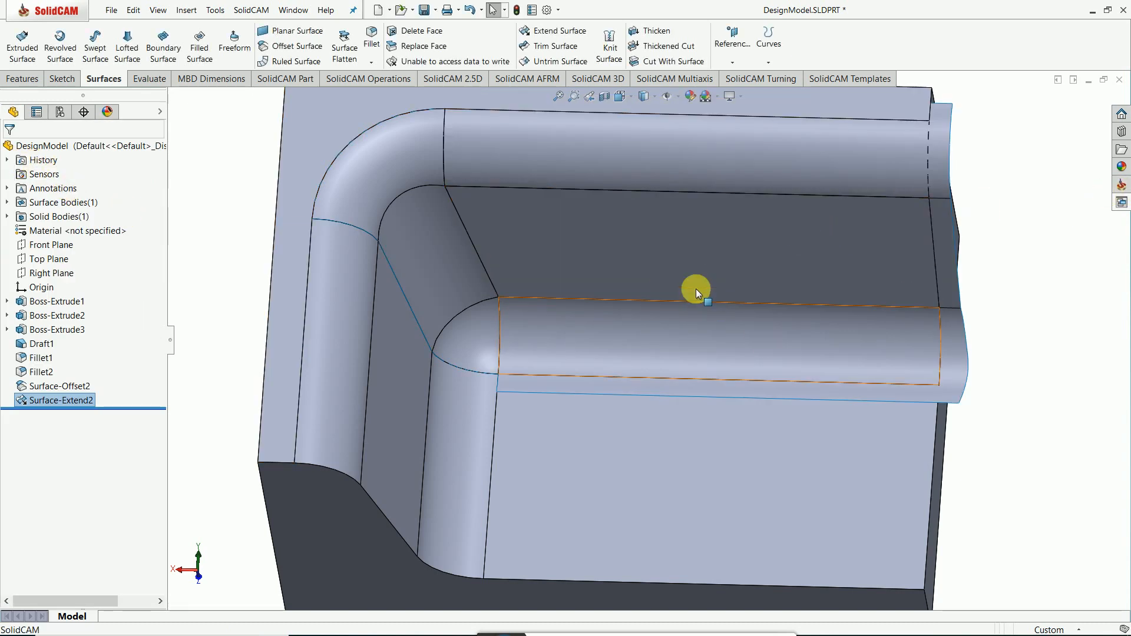
Step: Start a new sketch on the part's L-shaped top face and orient the view normal to it
scroll(697, 292, "up", 5)
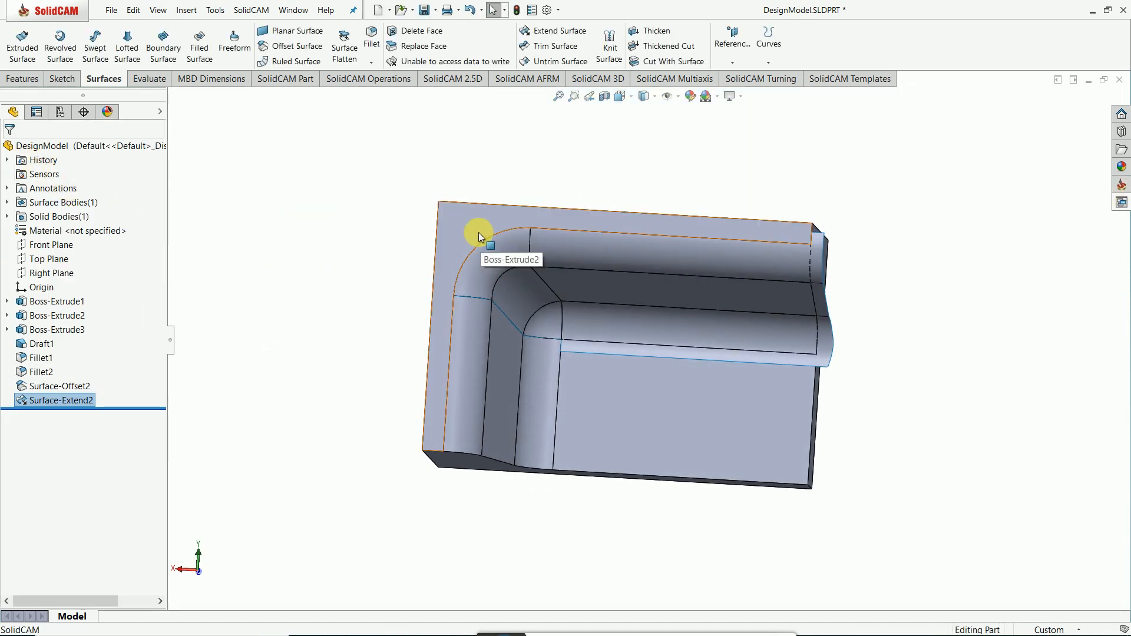
right_click(478, 237)
left_click(508, 215)
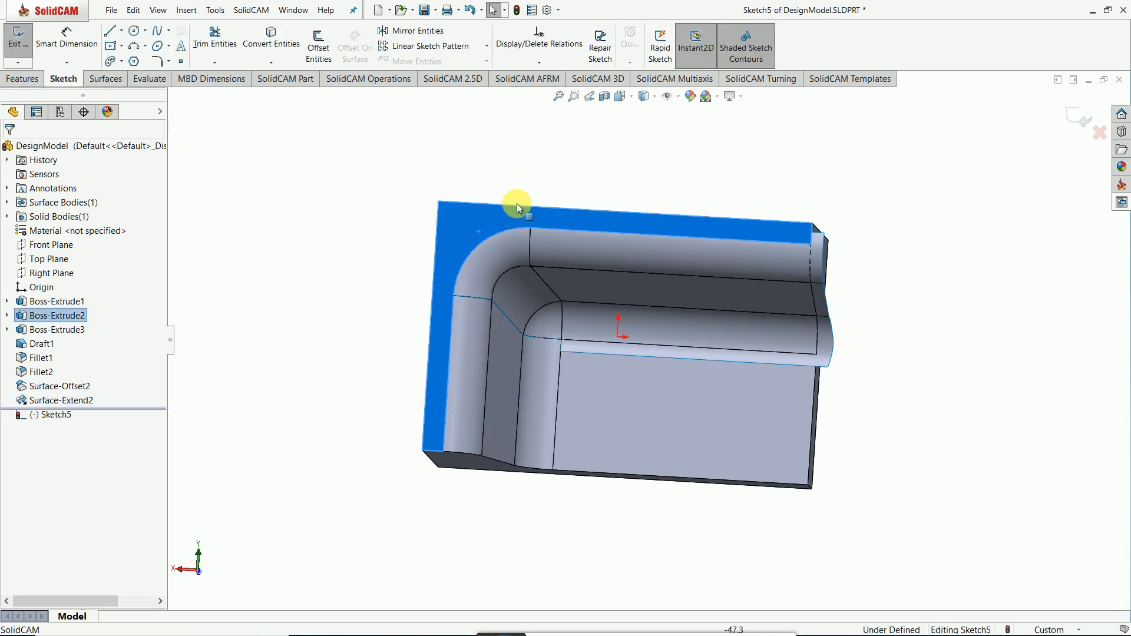
key("space")
left_click(483, 328)
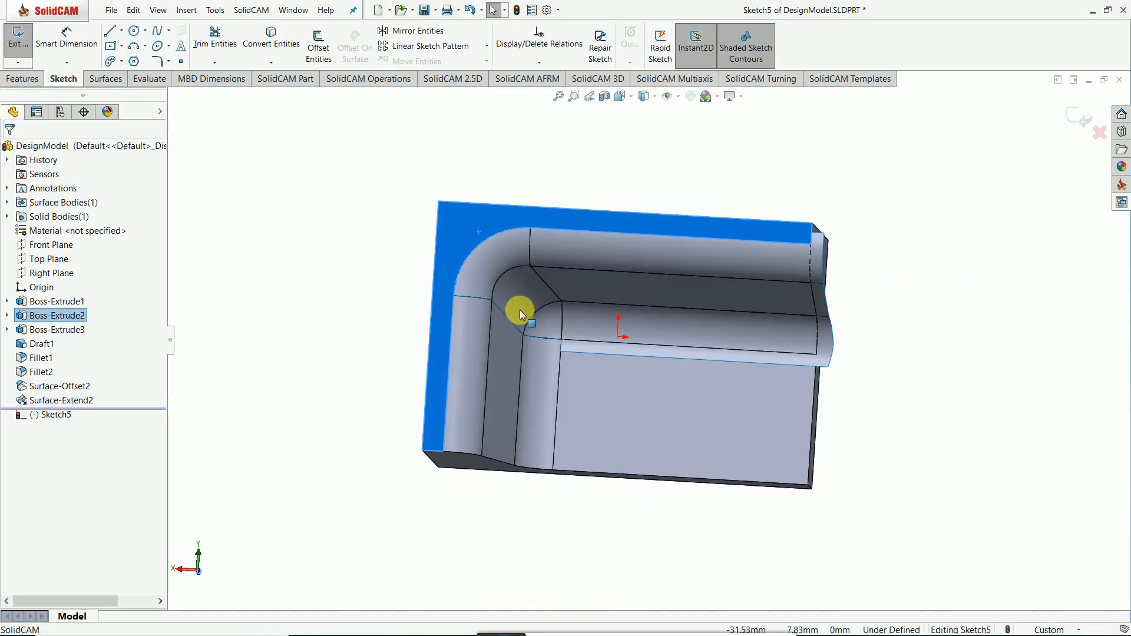
Step: Sketch a closed four-sided outline about 154 mm long around the long wall, reaching past the extended surface's end
left_click(110, 33)
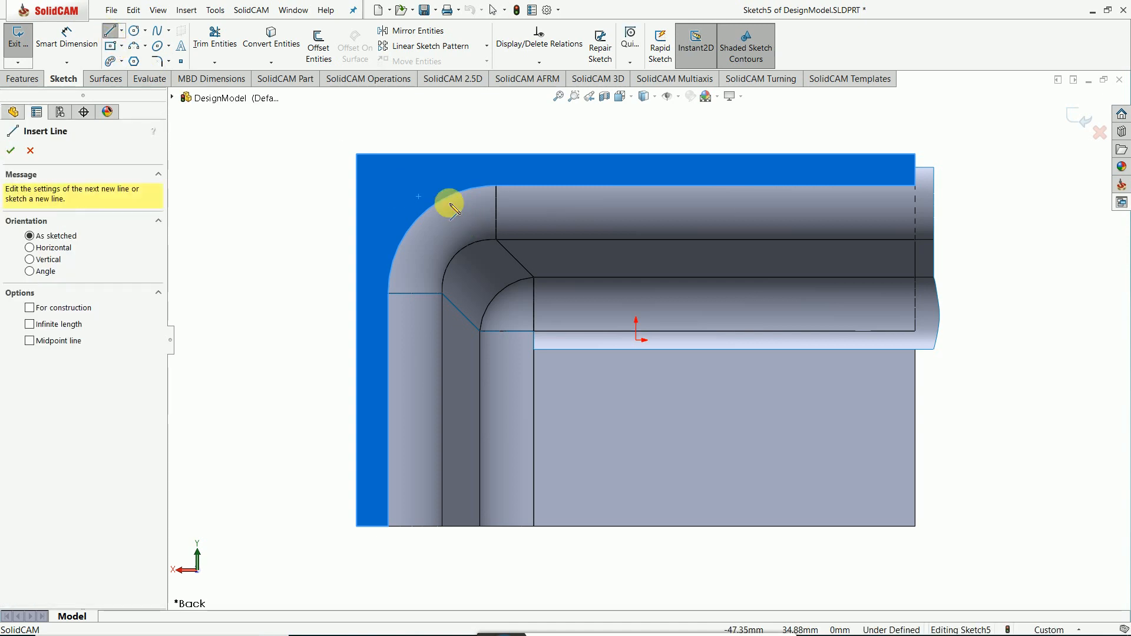
left_click(370, 176)
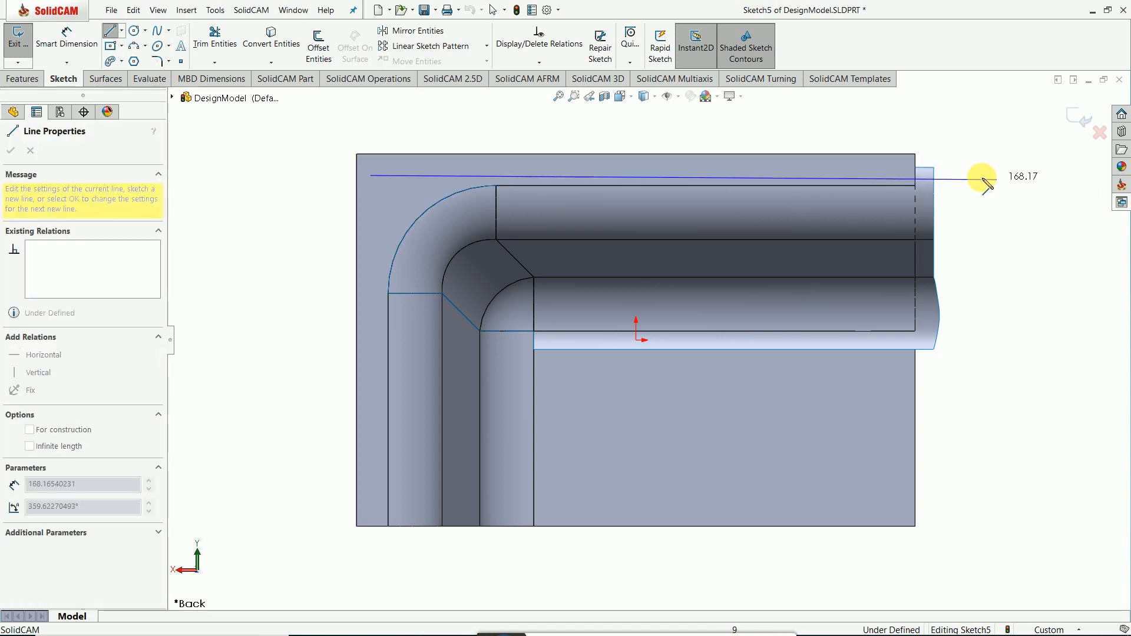
left_click(946, 175)
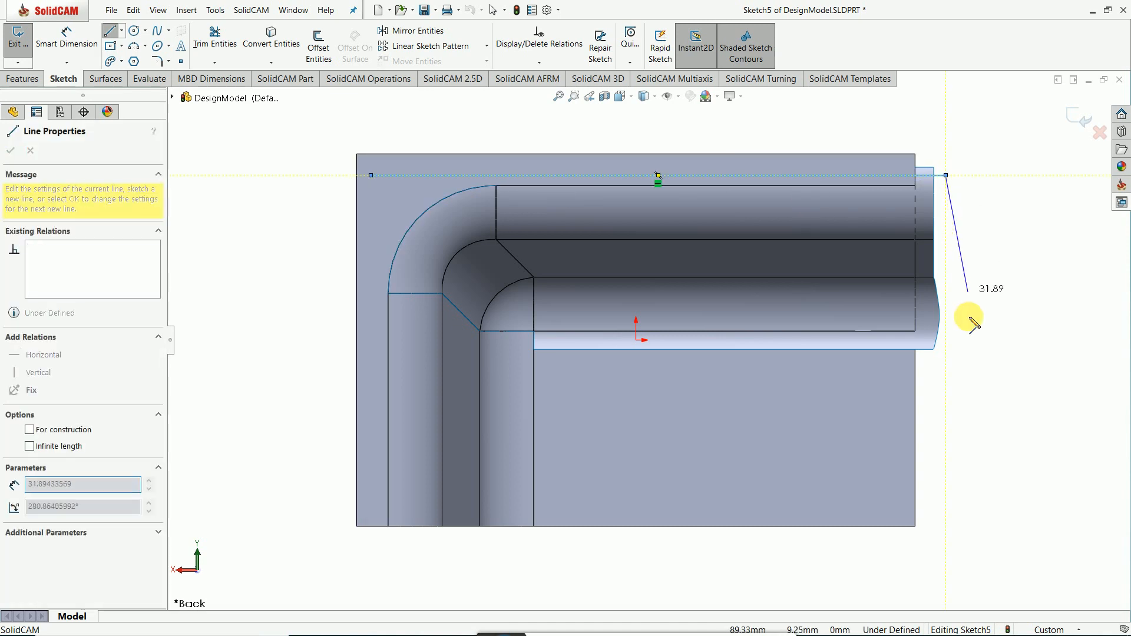
left_click(945, 363)
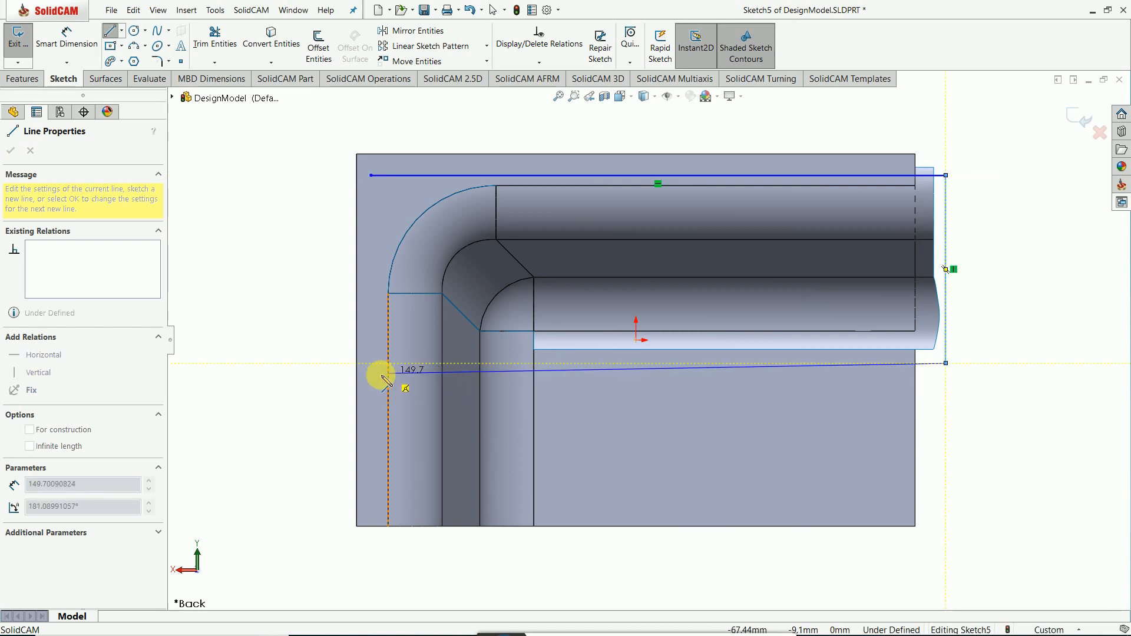
left_click(371, 377)
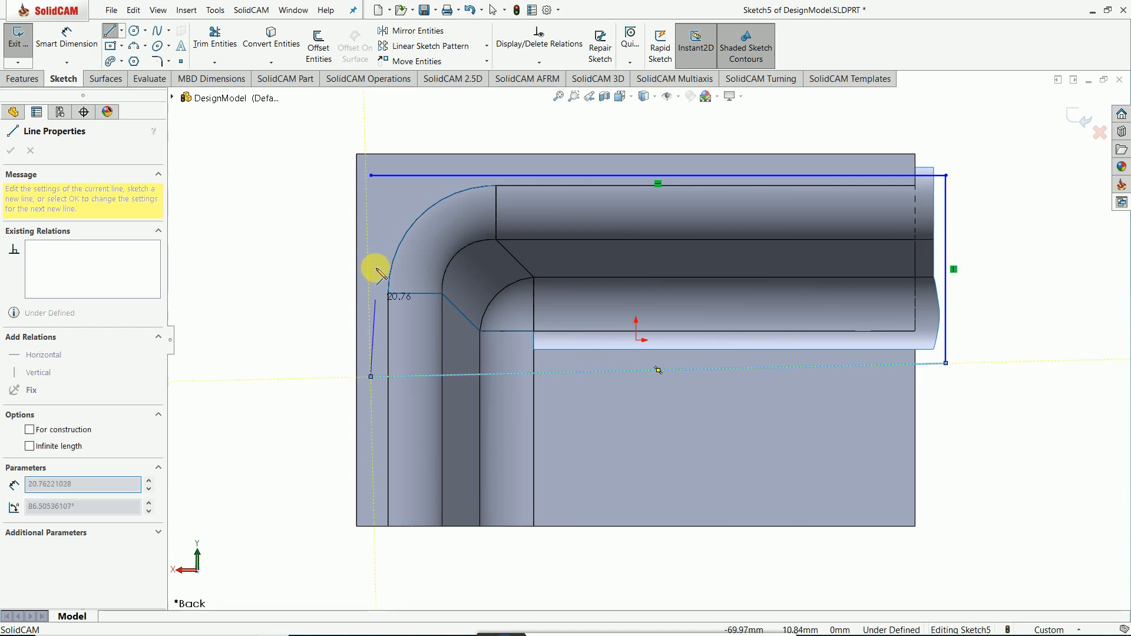
left_click(370, 174)
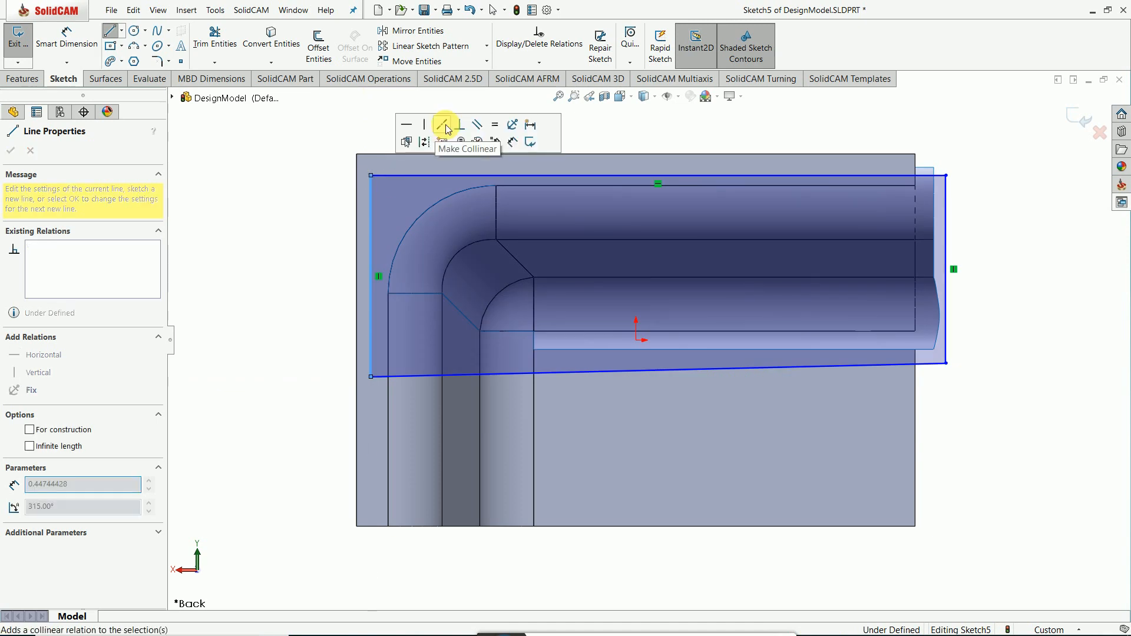
right_click(639, 140)
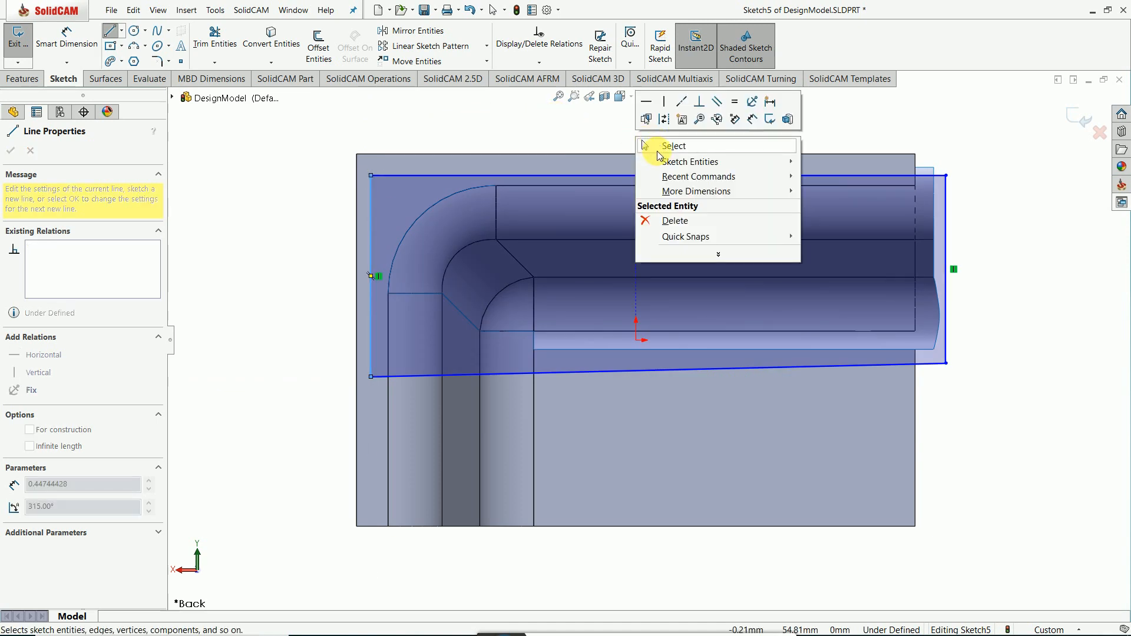
left_click(672, 146)
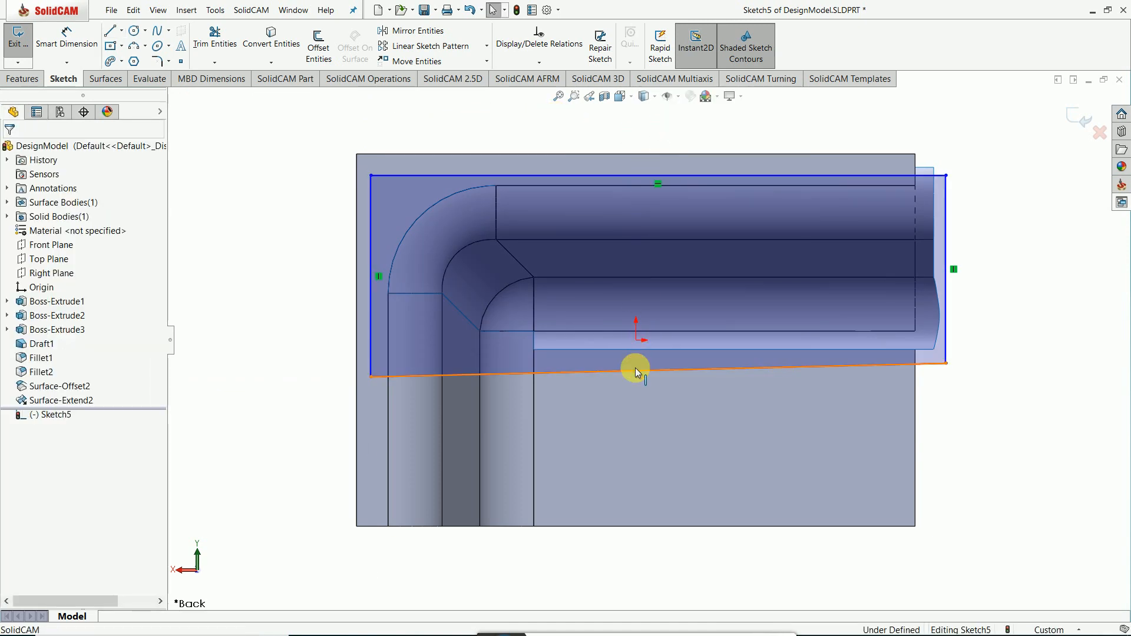
Step: Make the slanted lower line of the outline horizontal
left_click(635, 368)
left_click(671, 315)
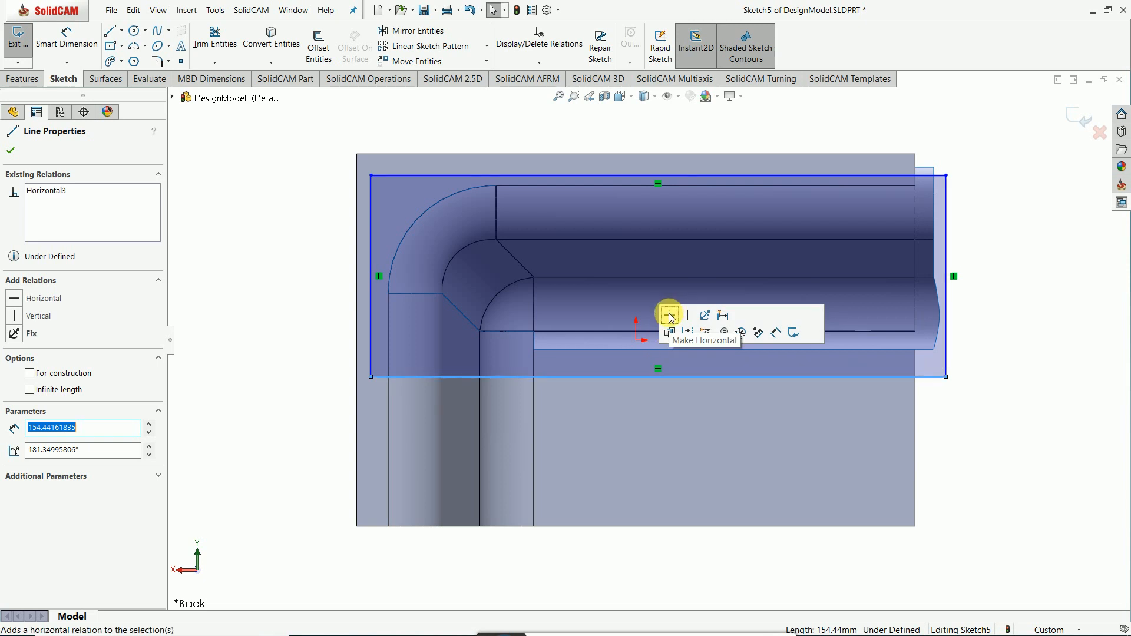
left_click(1087, 252)
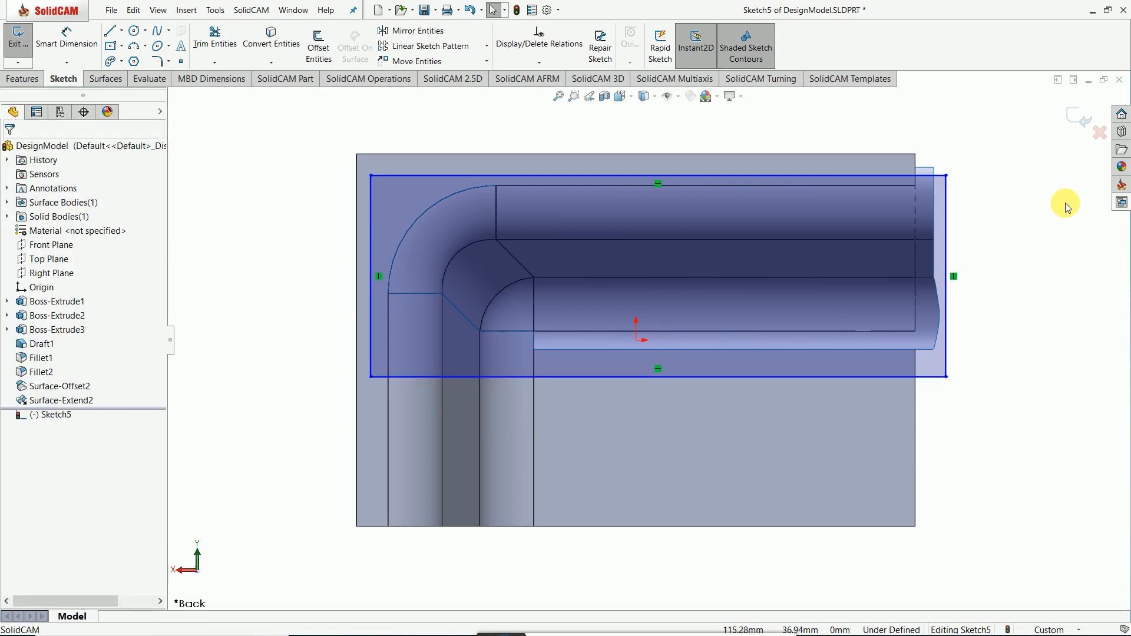
Step: Finish the outline sketch and close the DesignModel part, saving its changes
left_click(1082, 121)
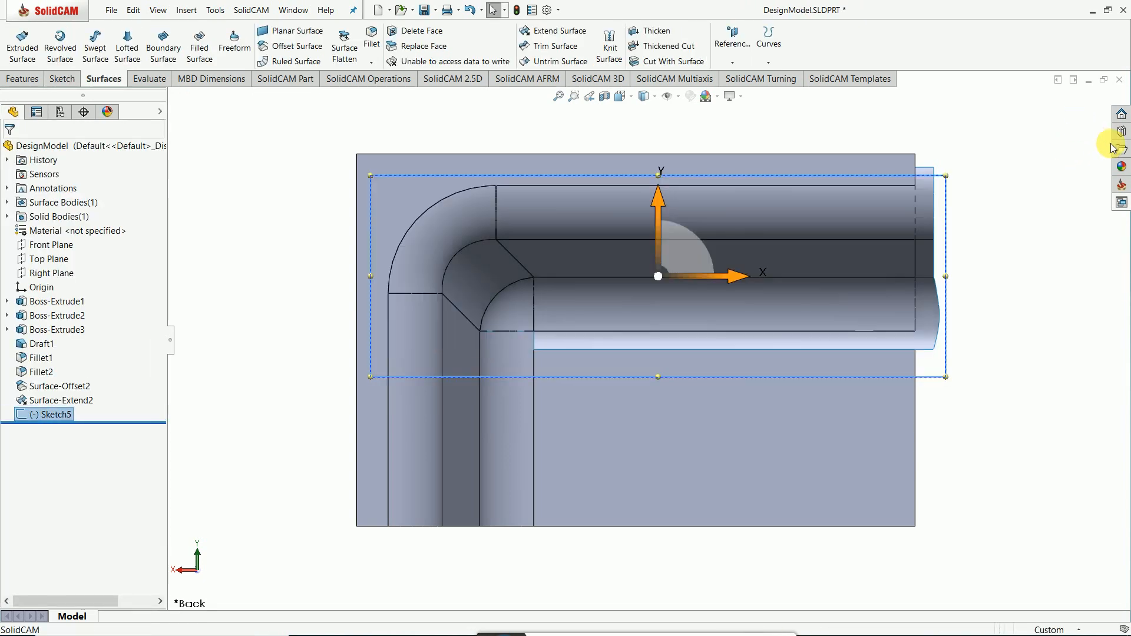
left_click(1119, 80)
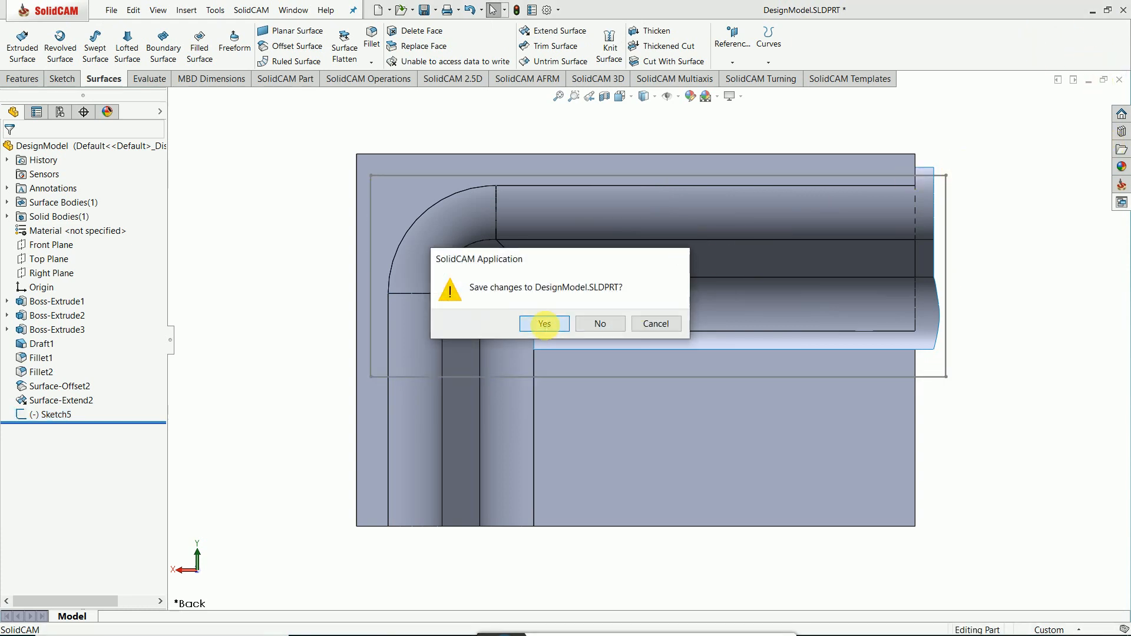
left_click(543, 325)
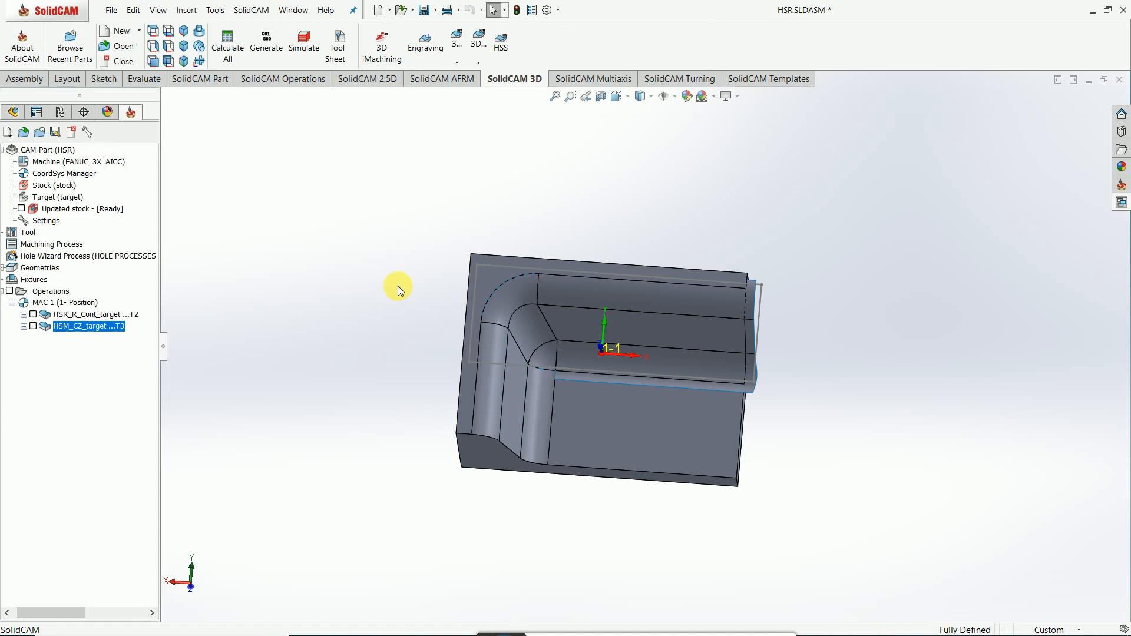
Step: Suppress the existing HSM_CZ_target operation in the CAM part
middle_click_drag(362, 405, 365, 316)
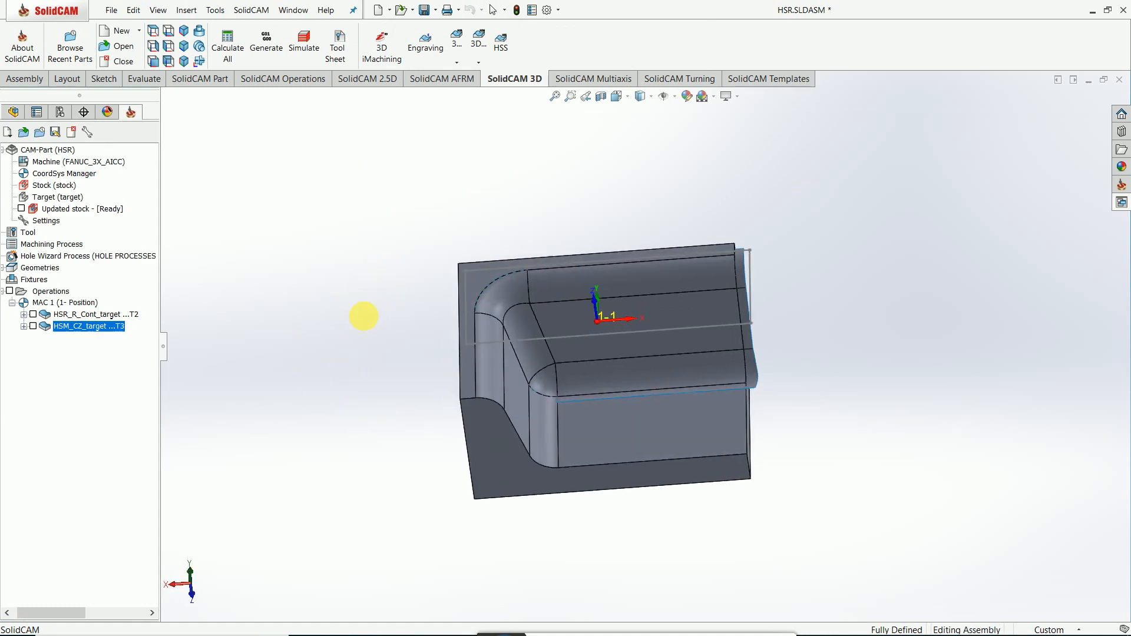
left_click(34, 326)
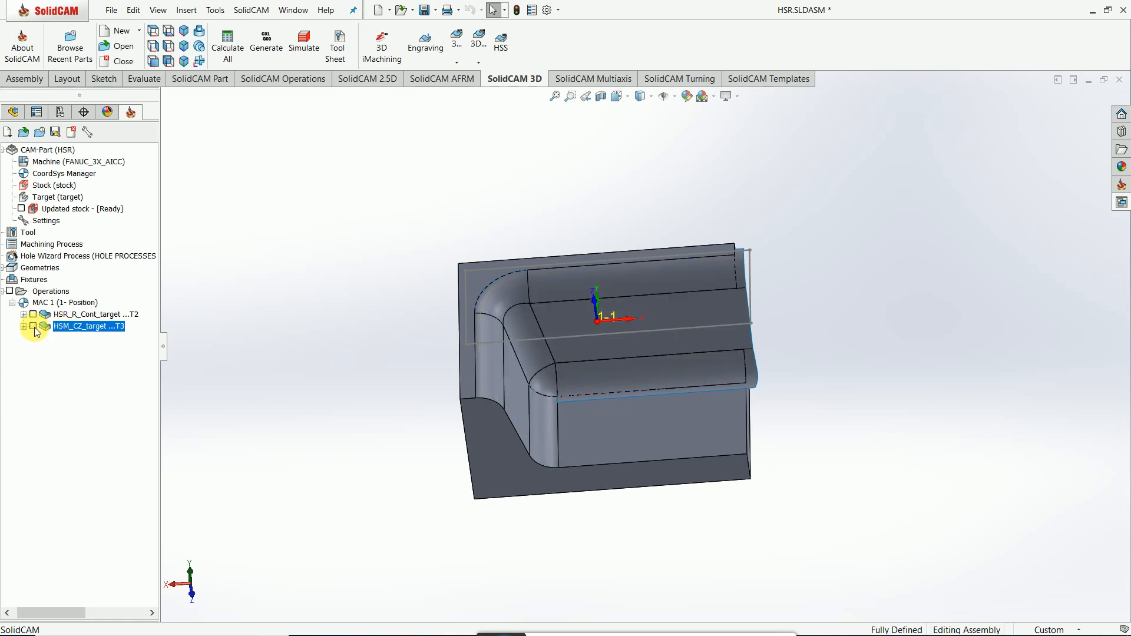
right_click(72, 331)
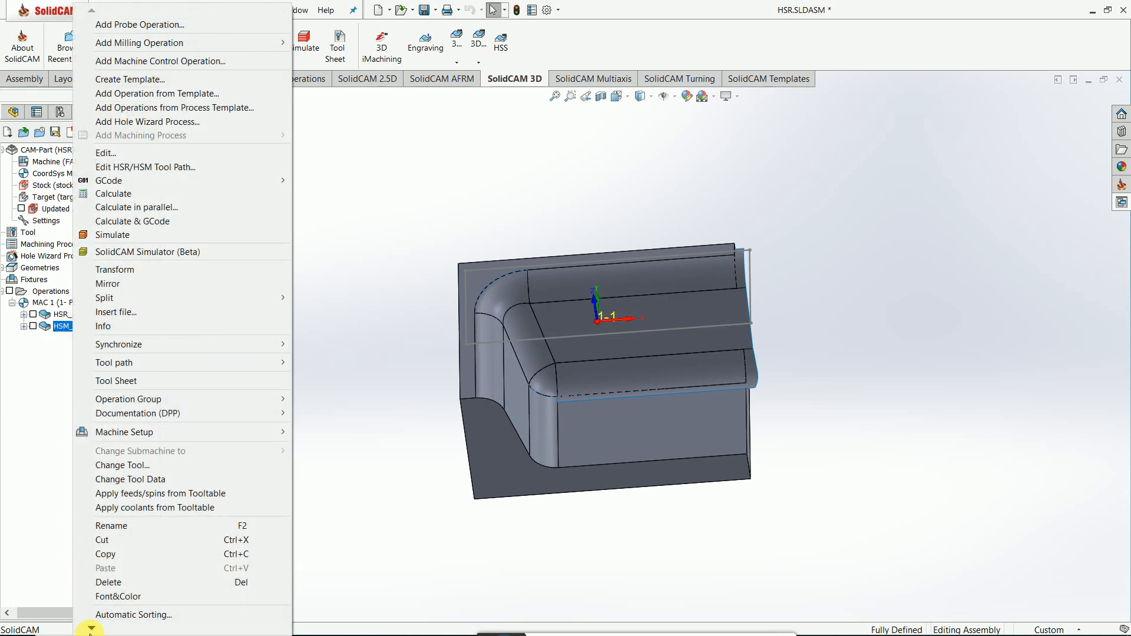
mouse_move(91, 629)
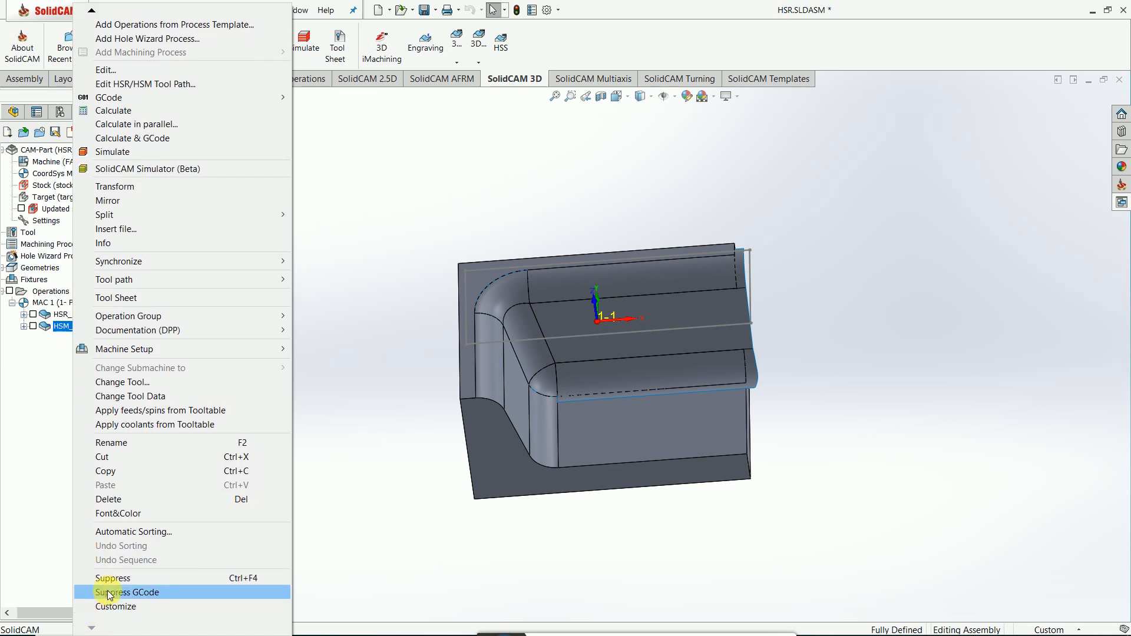
left_click(113, 580)
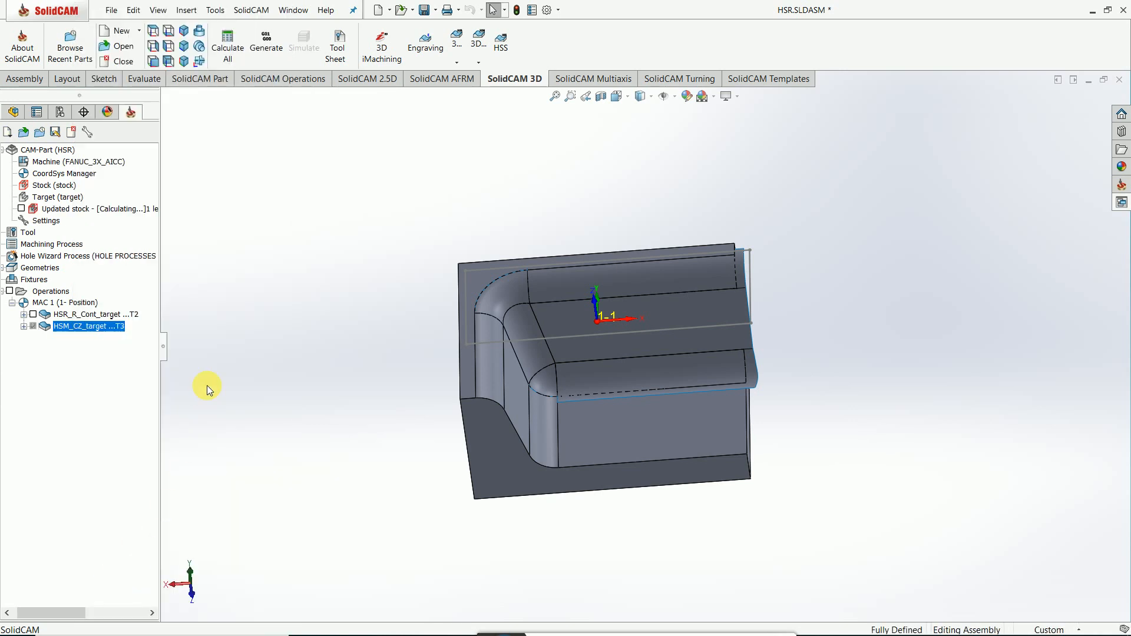
Step: Add an HSM Constant Z machining operation with a new target geometry made of the solid body and the extended surface
left_click(477, 63)
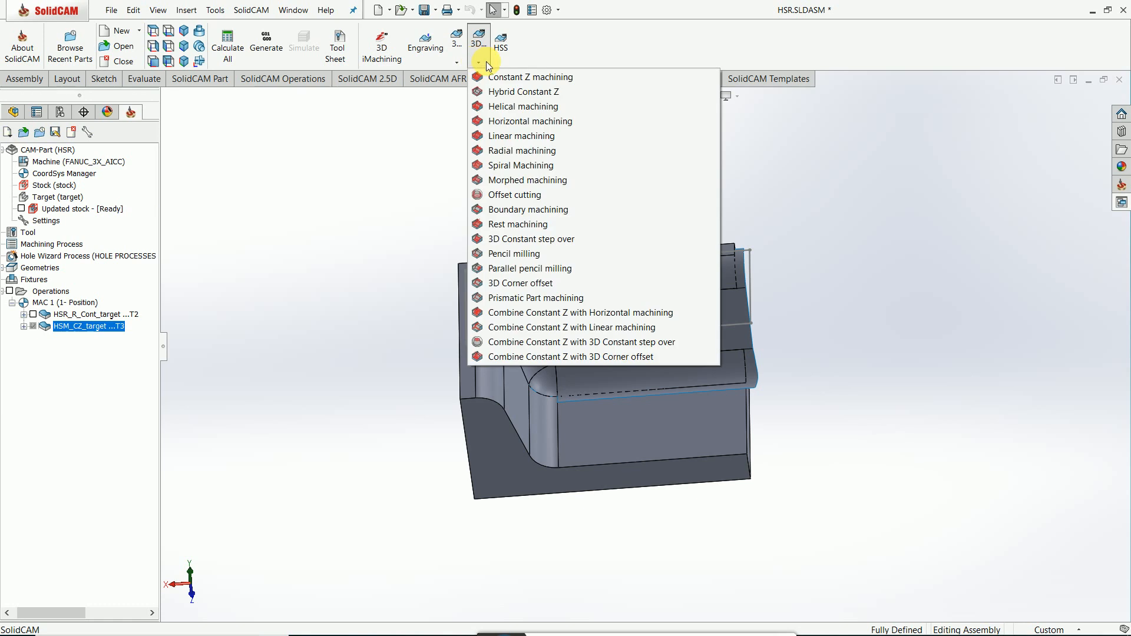
left_click(487, 77)
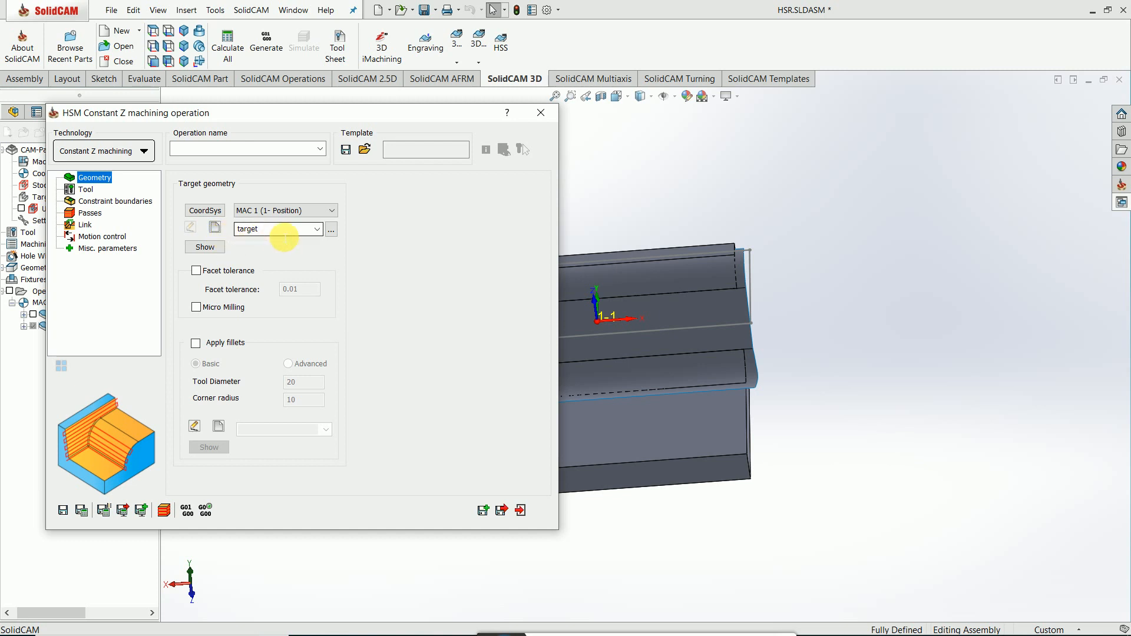
left_click(216, 230)
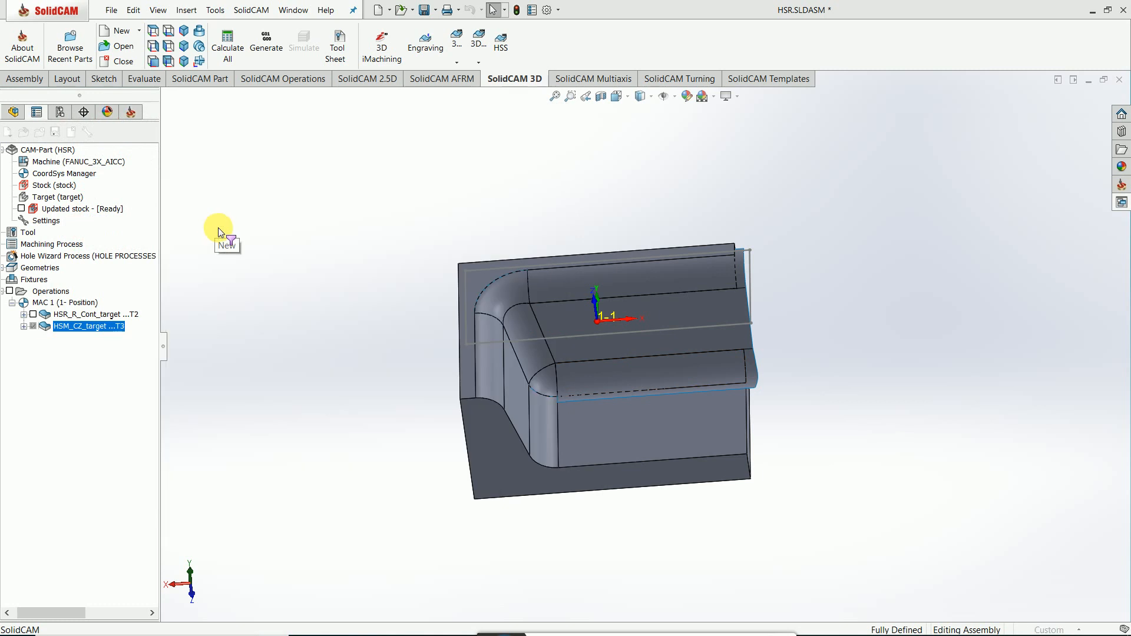
left_click(473, 377)
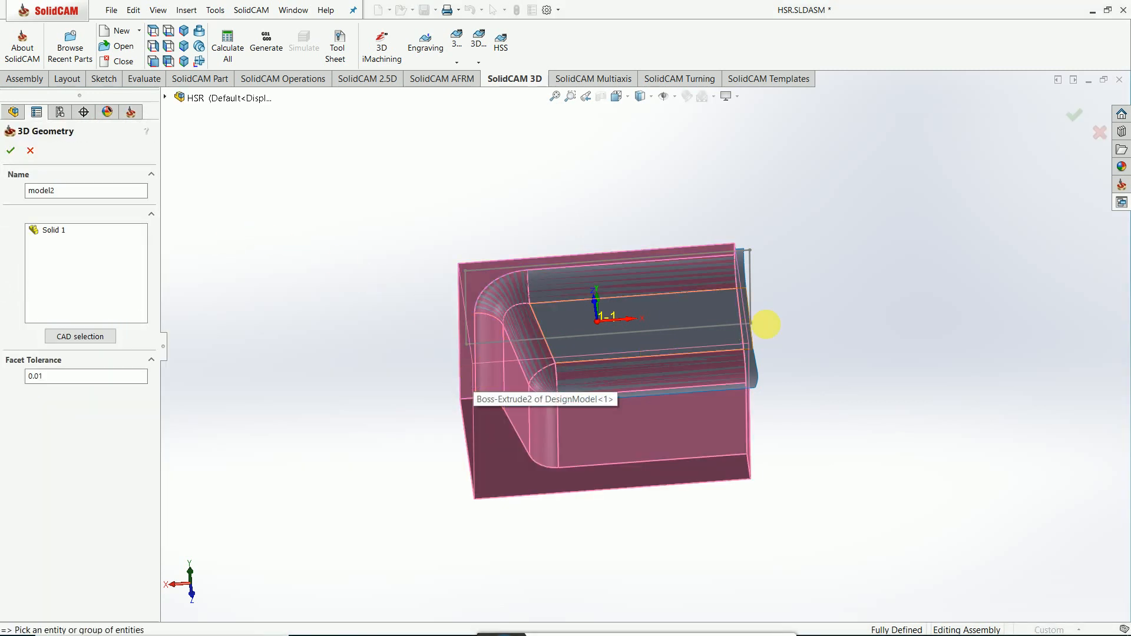
scroll(751, 379, "down", 4)
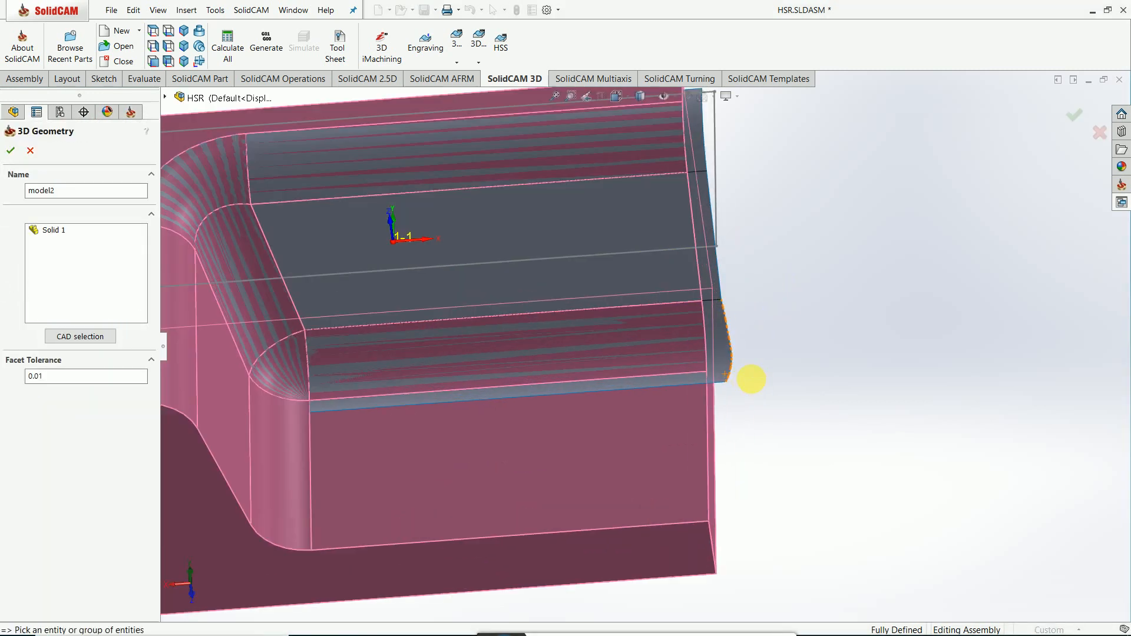
left_click(729, 351)
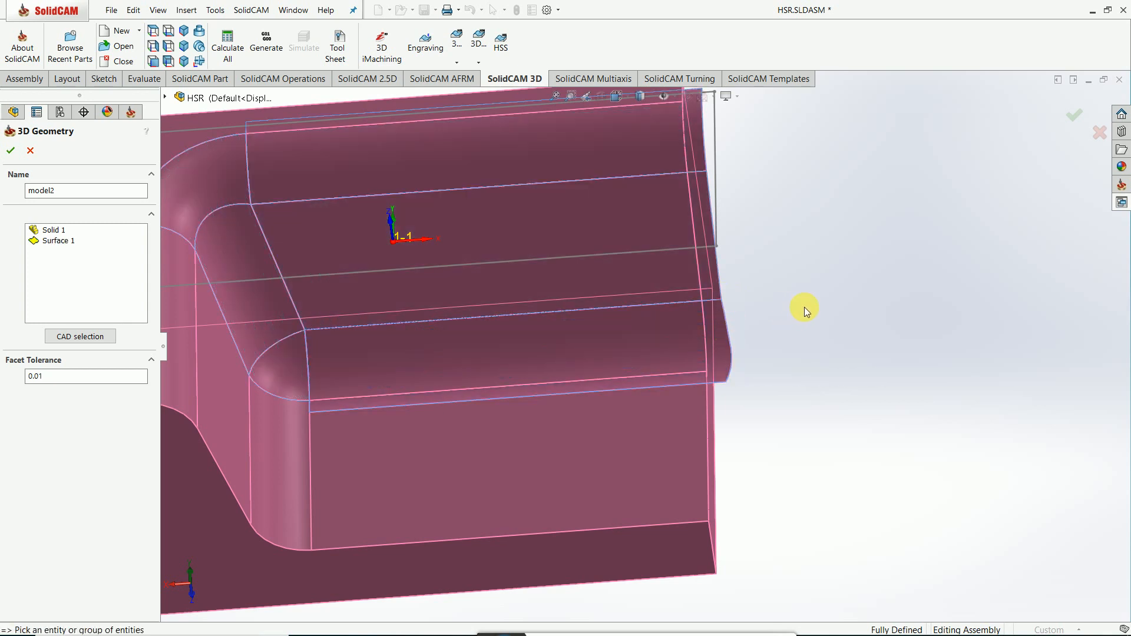
scroll(870, 284, "up", 5)
middle_click_drag(498, 234, 437, 223)
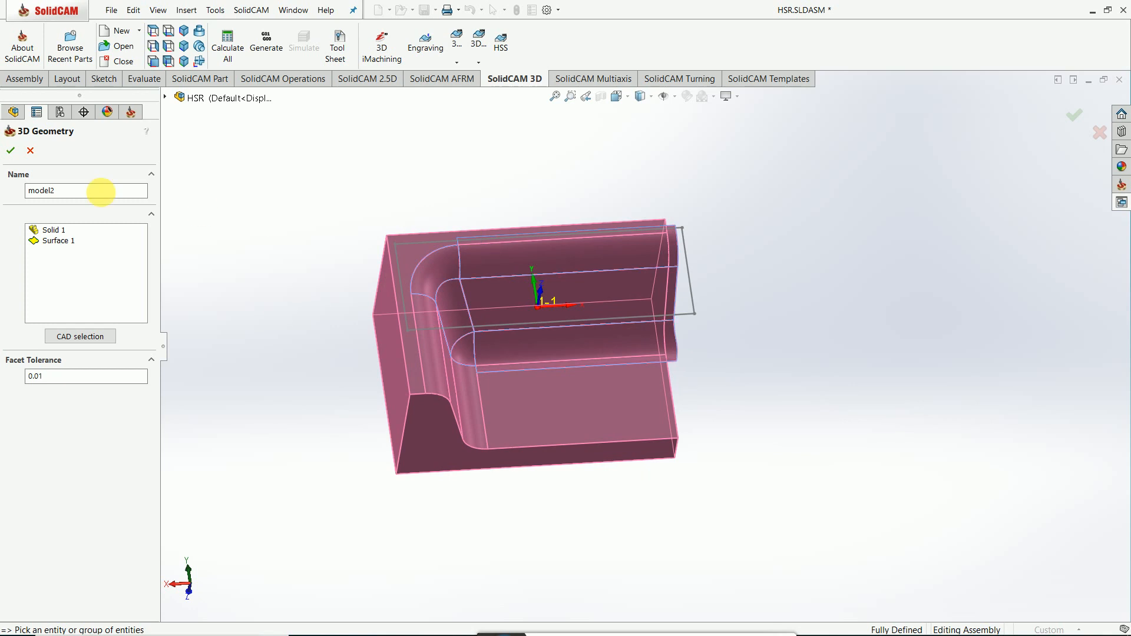
left_click(11, 152)
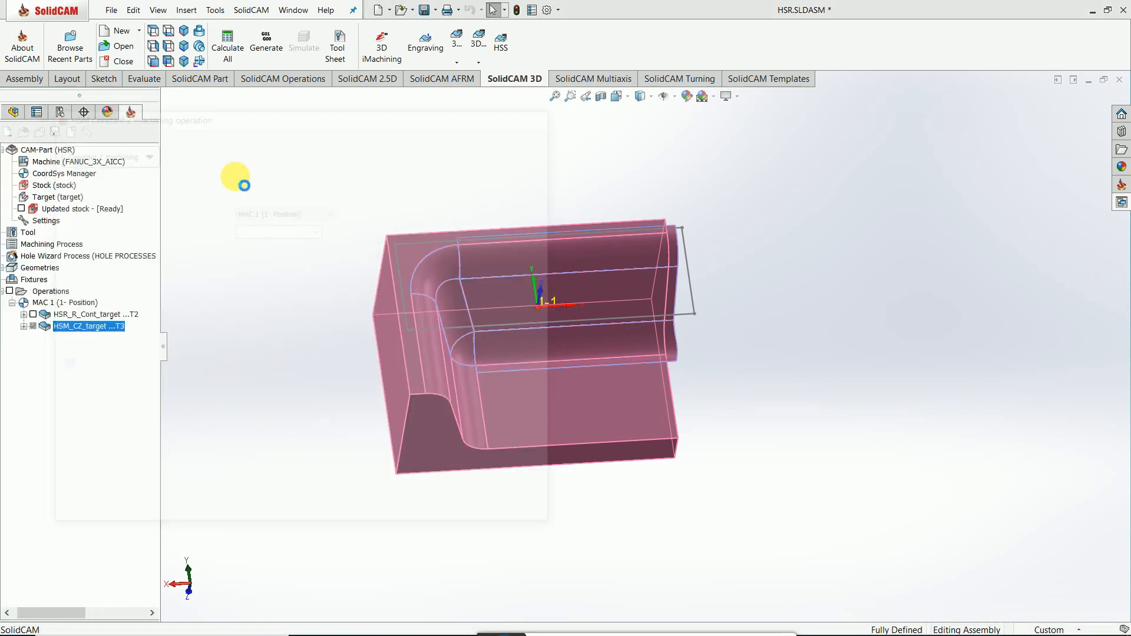
Step: Assign tool 3, the 10 mm ball nose mill, to the new Constant Z operation
left_click(90, 190)
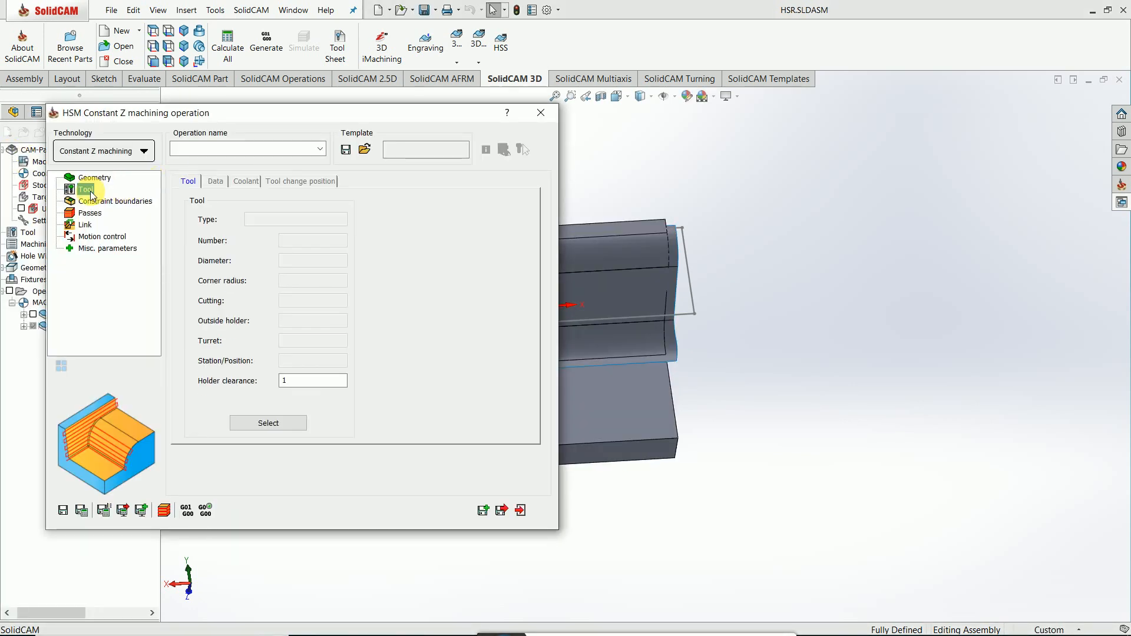
left_click(246, 423)
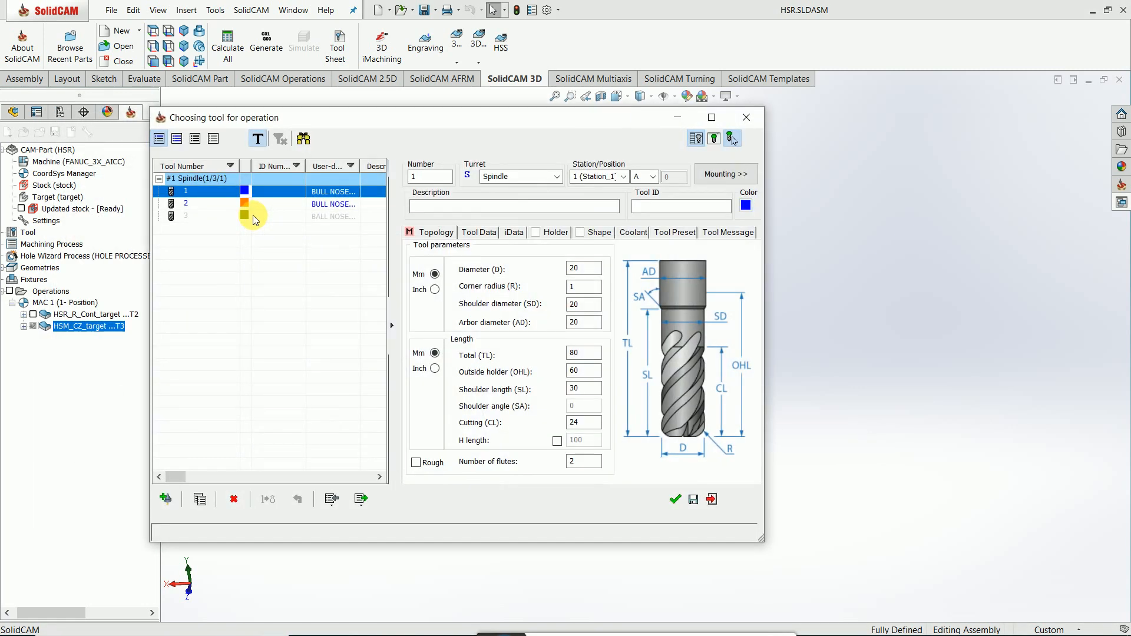
left_click(241, 216)
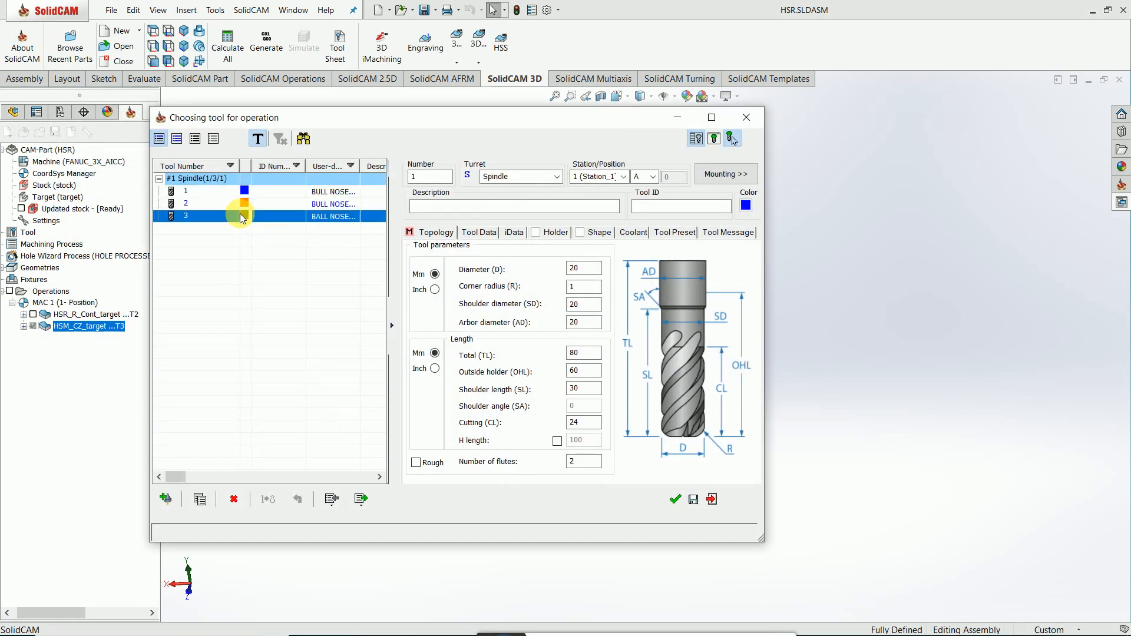
left_click(671, 500)
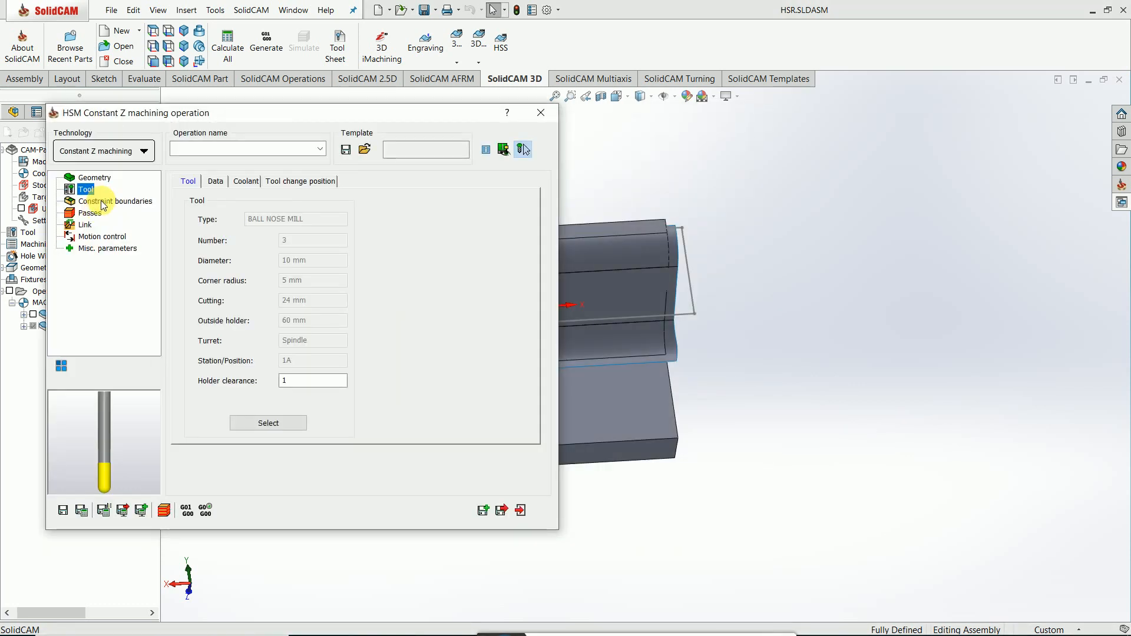
Step: Define a manually created, user-defined constraint boundary for the Constant Z operation by chaining the sketched rectangle around the wall
left_click(104, 202)
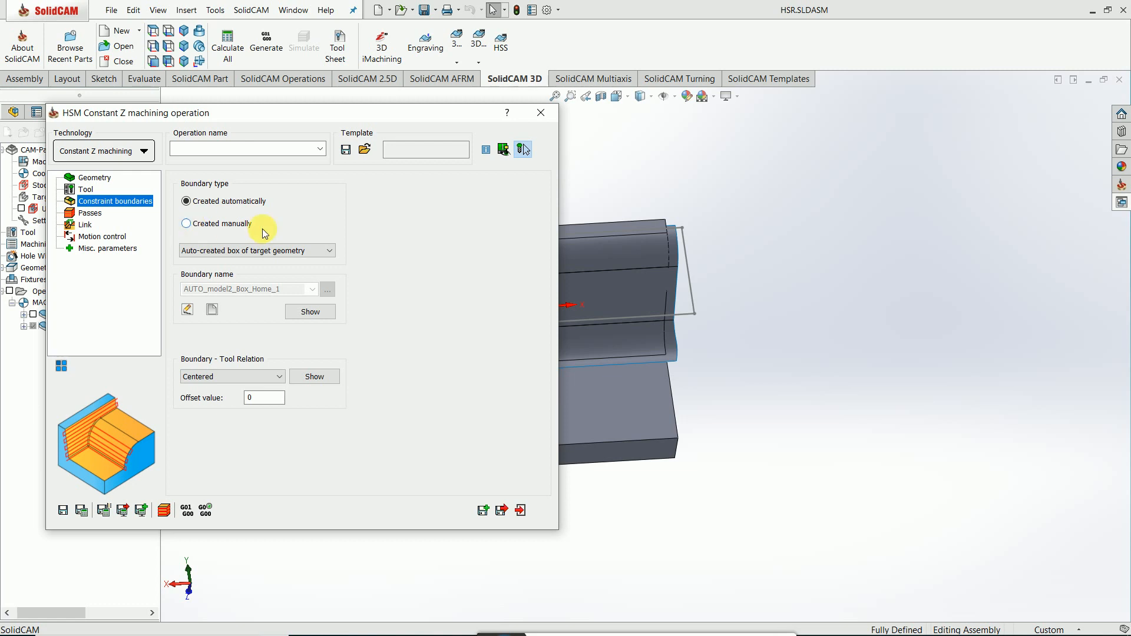
left_click(187, 225)
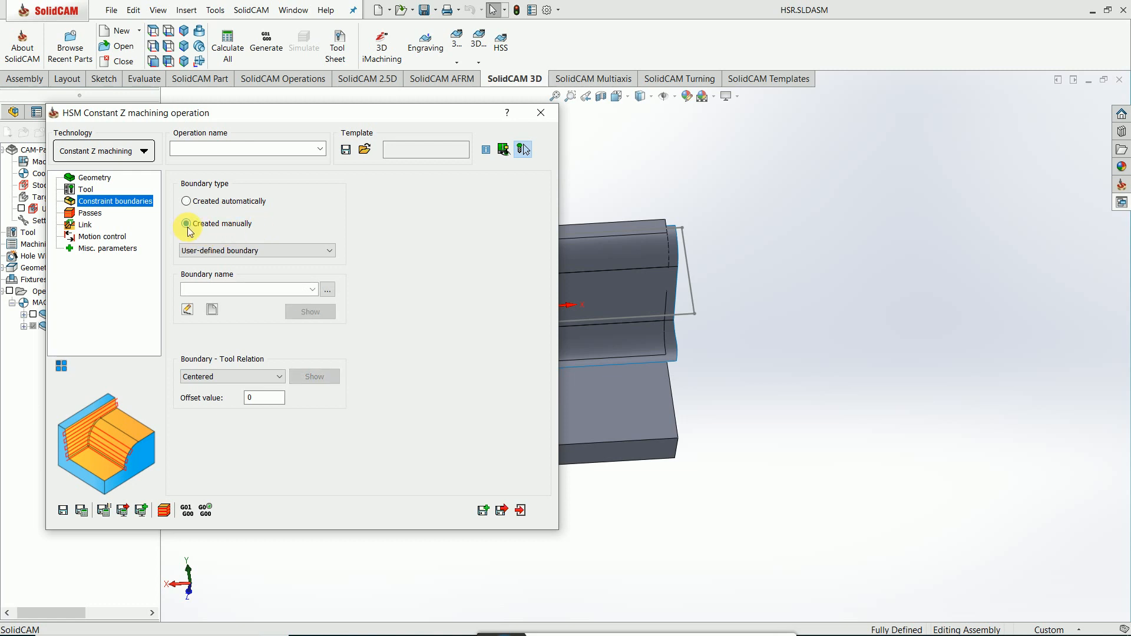
left_click(213, 309)
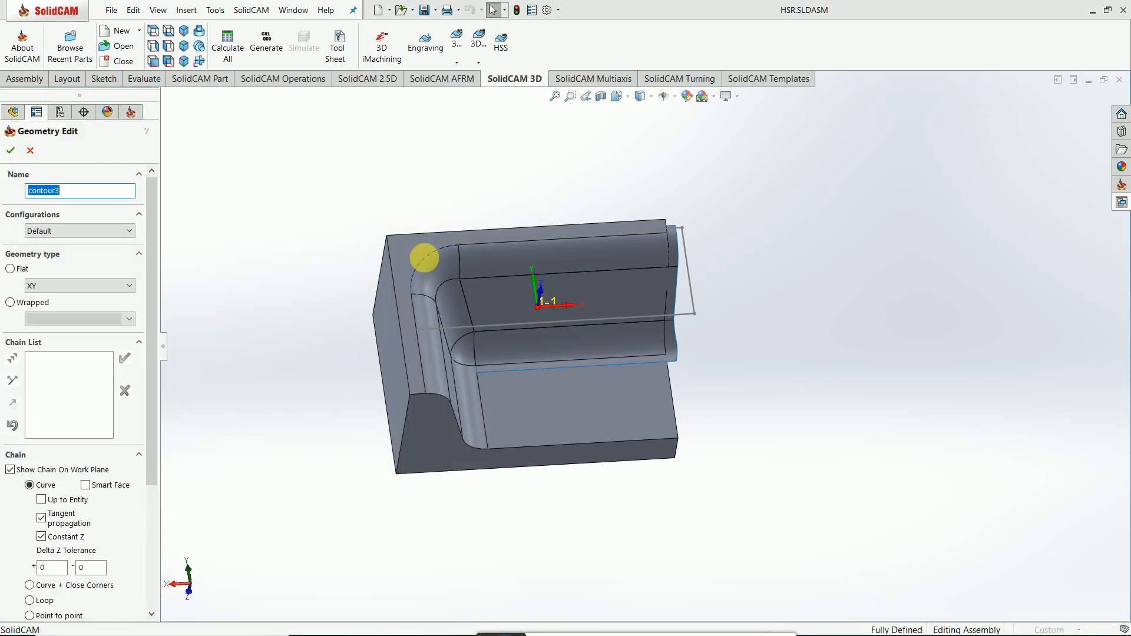
middle_click_drag(836, 242, 791, 299)
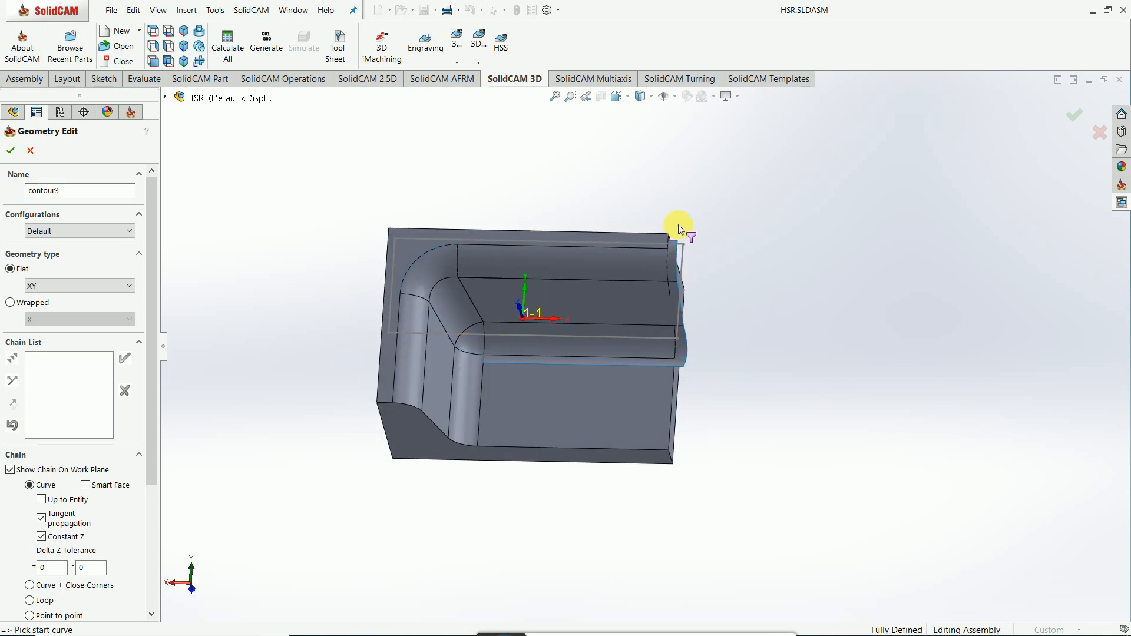
middle_click_drag(677, 227, 695, 350)
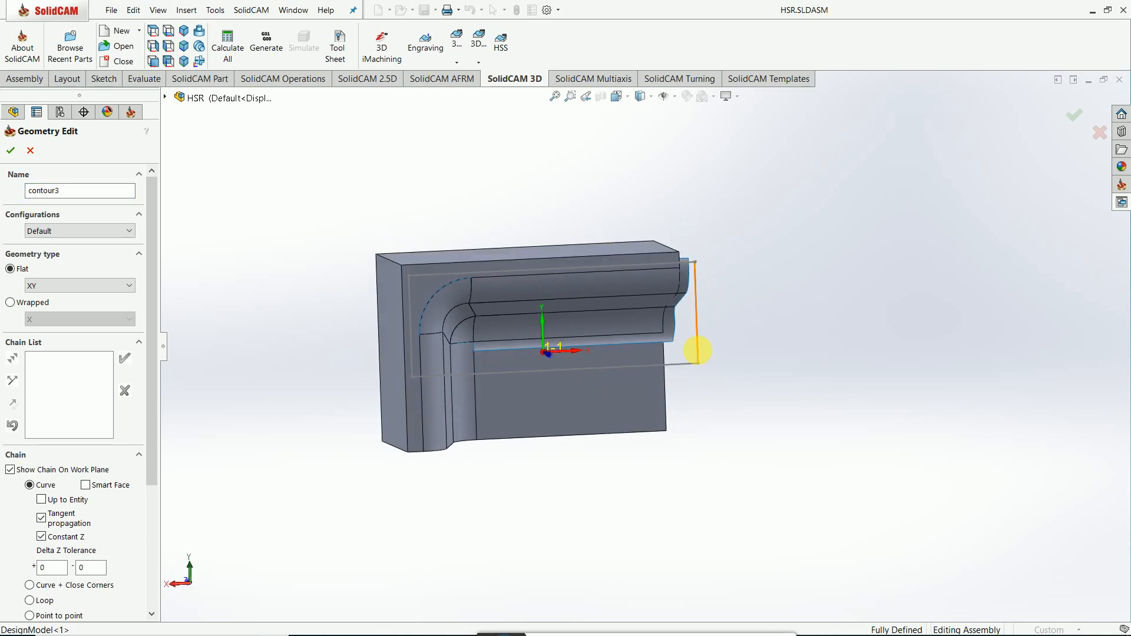
left_click(697, 352)
middle_click_drag(739, 364, 354, 400)
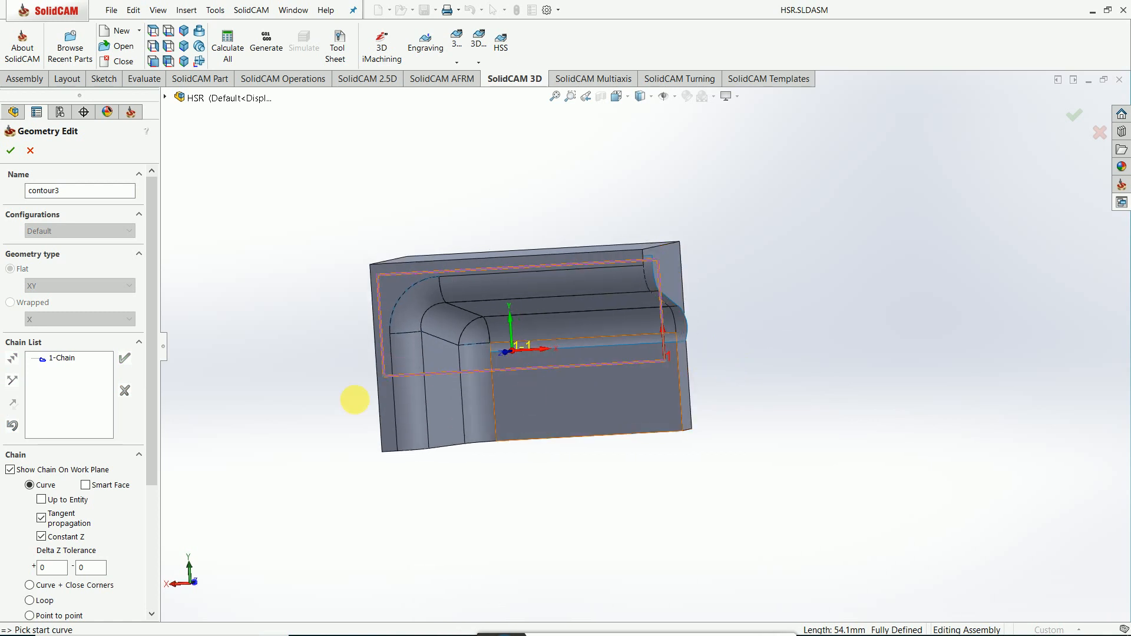
left_click(11, 153)
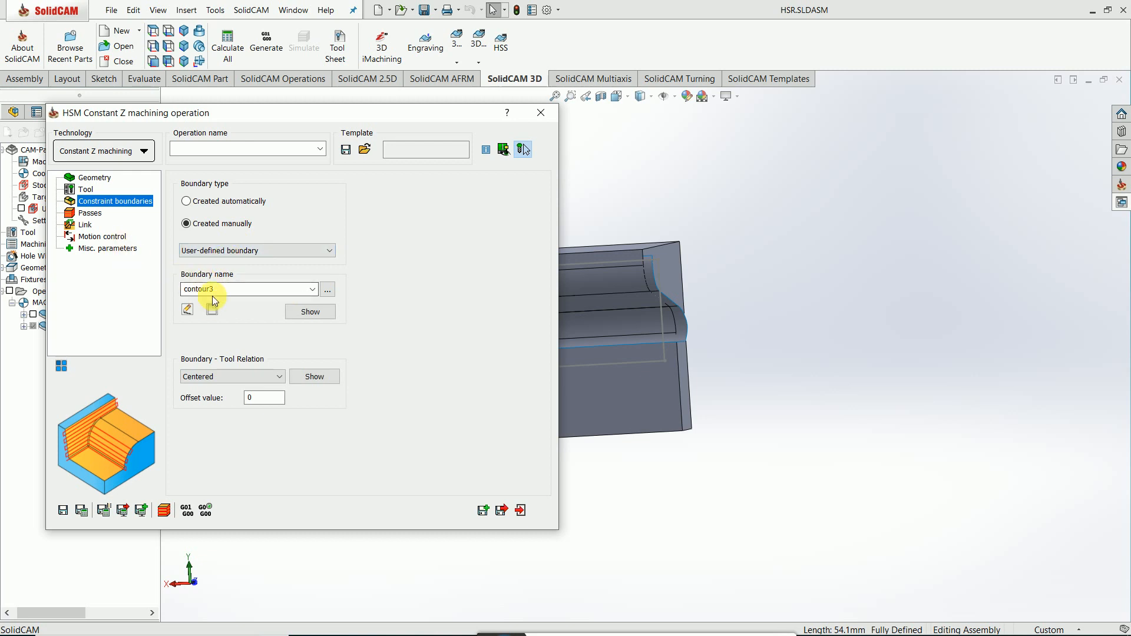
Step: Set the passes' step down to 0.3, Z-Bottom to the pocket floor face and Z-Top to 0.5, and save and calculate the operation
left_click(90, 213)
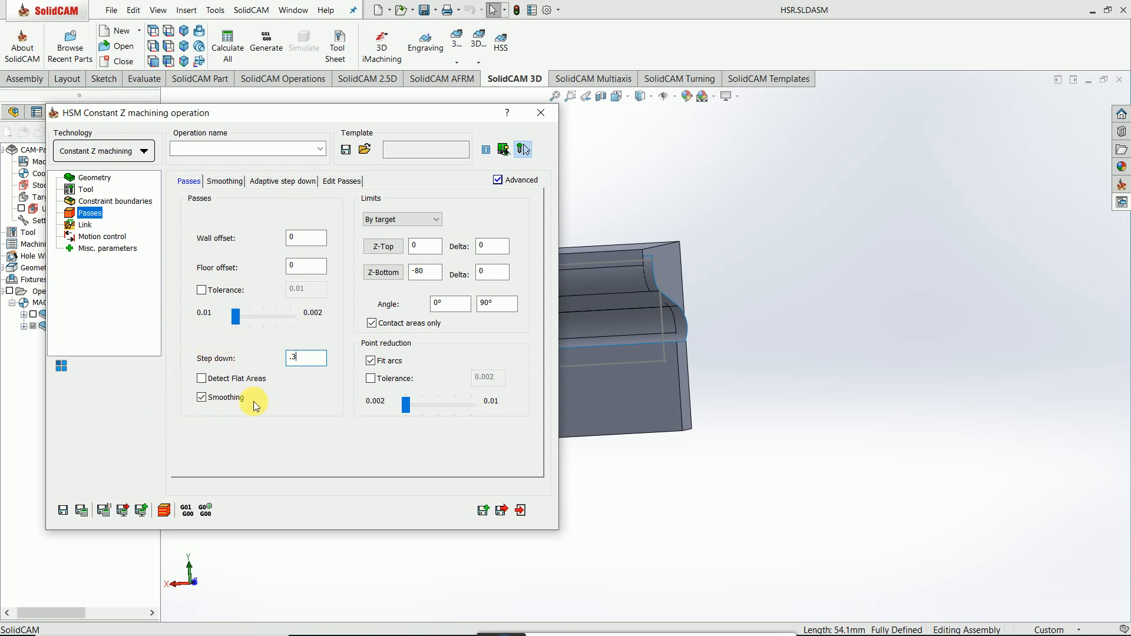
left_click(396, 277)
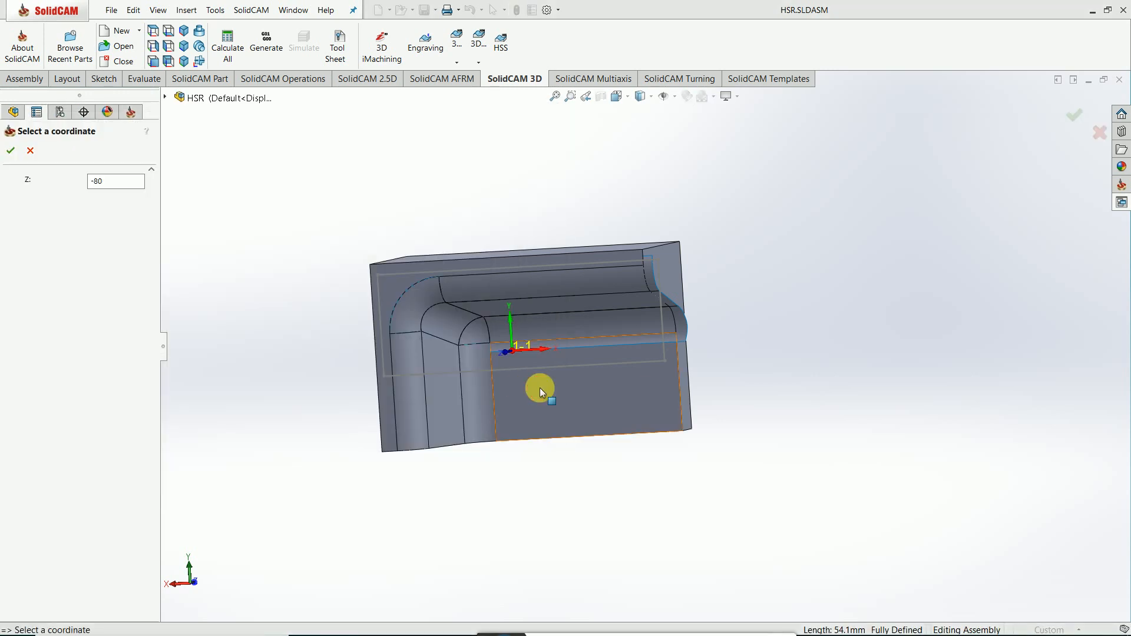
left_click(540, 387)
left_click(12, 150)
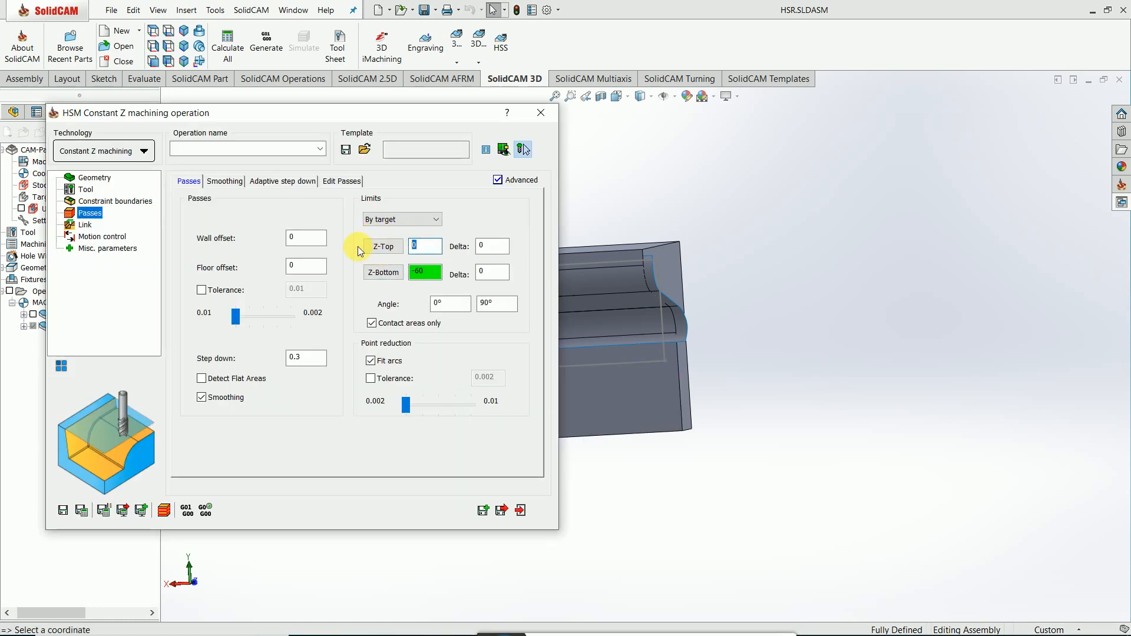
left_click(84, 512)
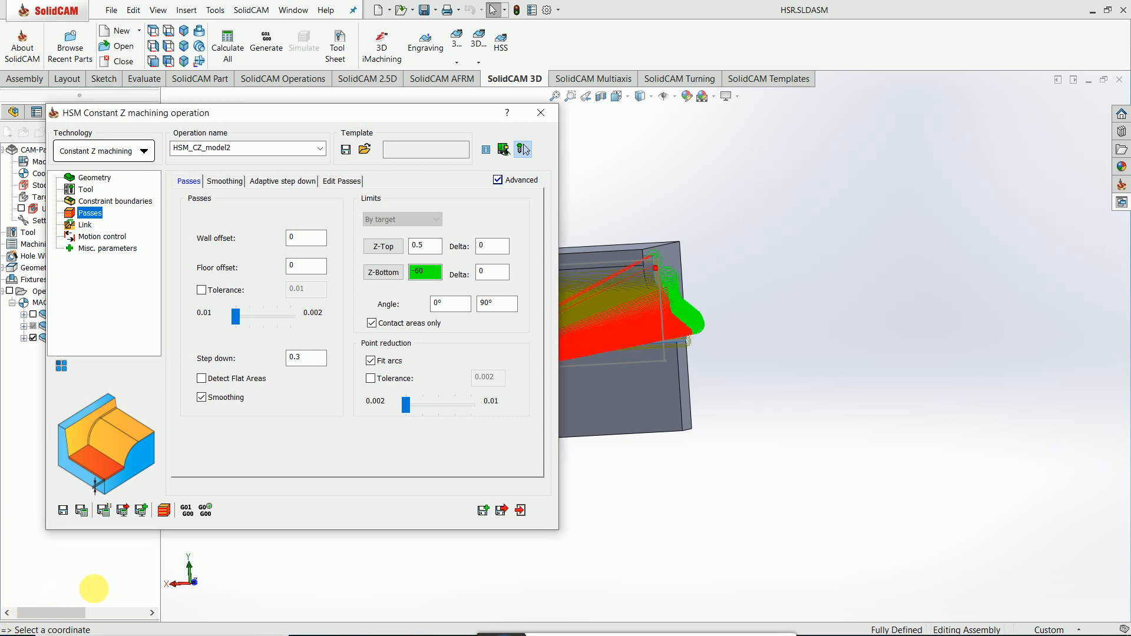
Step: Change the linking direction of the Constant Z operation to bi-directional and recalculate its toolpath
left_click(86, 225)
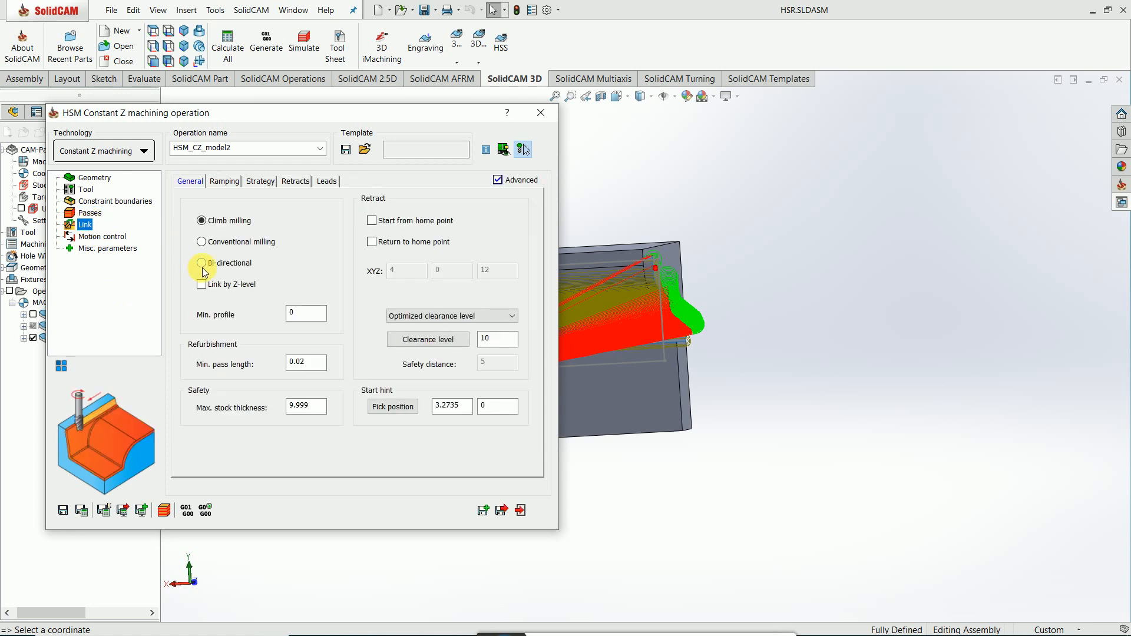
scroll(984, 461, "up", 2)
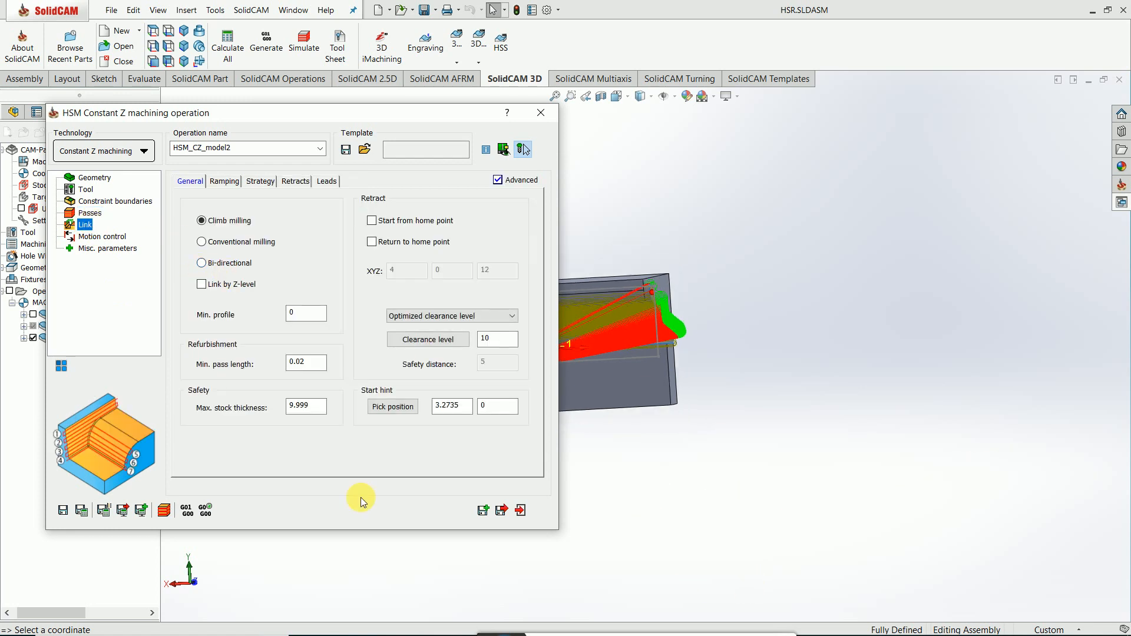
scroll(345, 563, "down", 3)
scroll(740, 448, "up", 2)
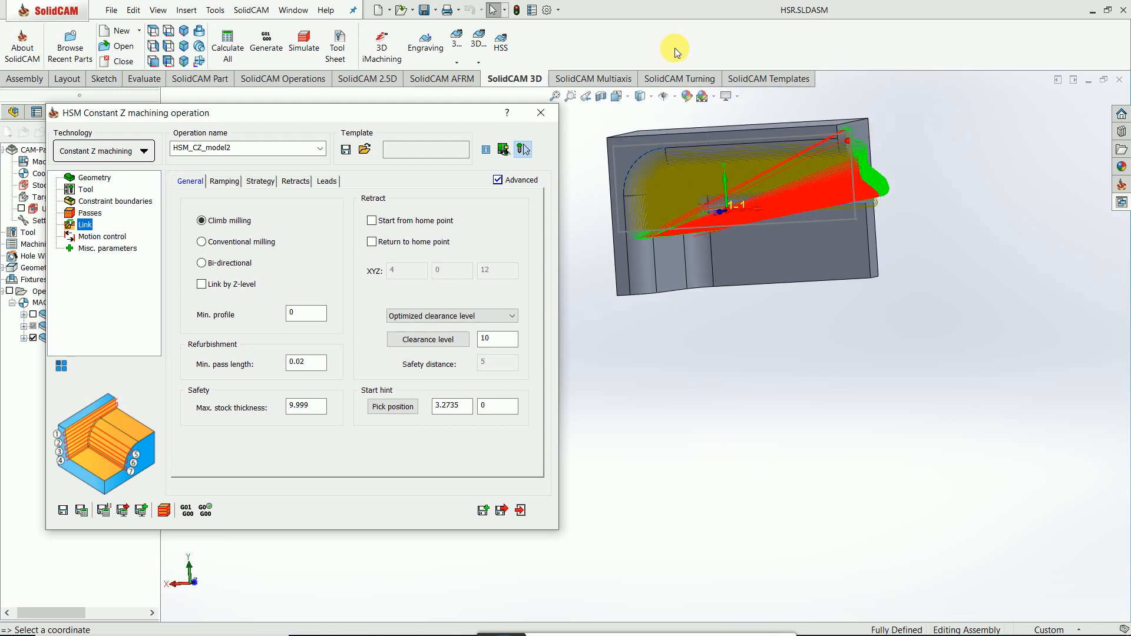
middle_click_drag(635, 145, 486, 256)
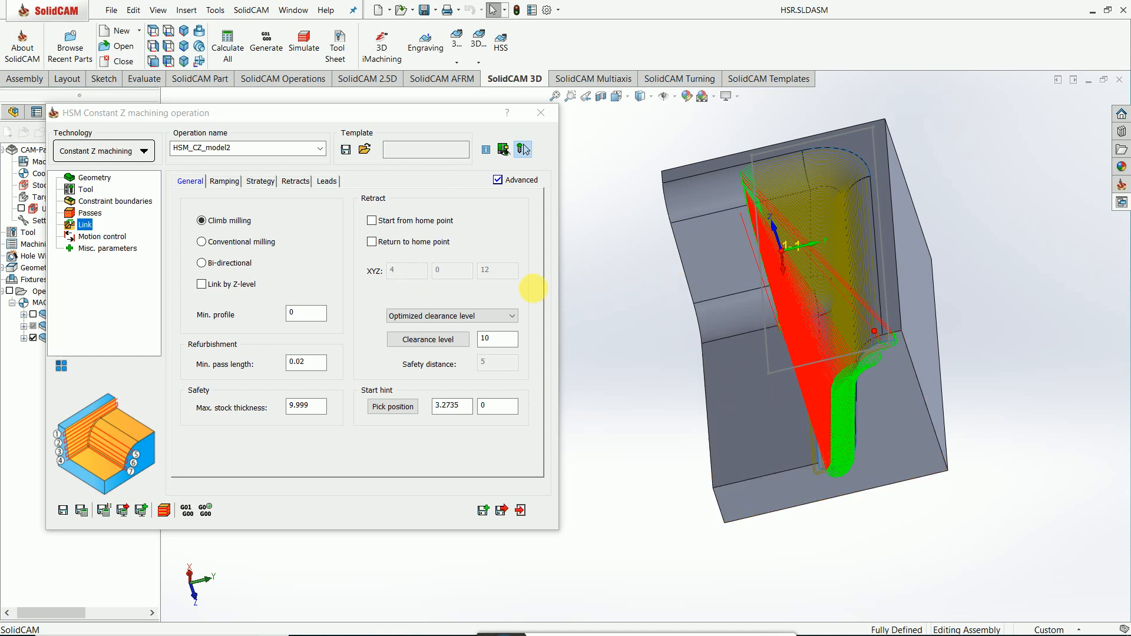
left_click(202, 263)
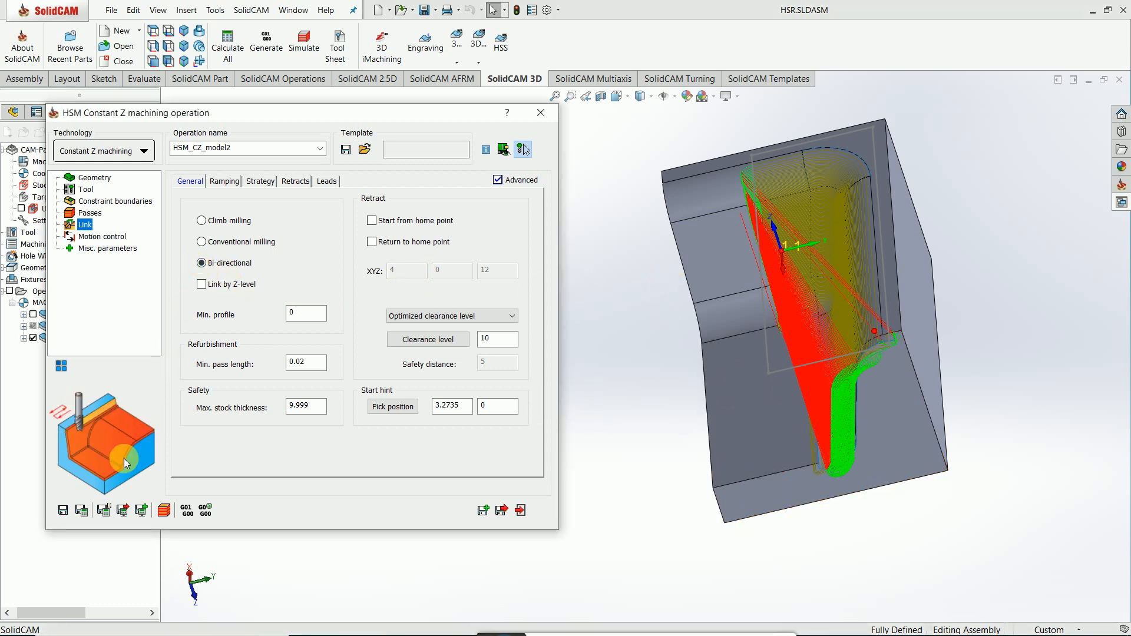
left_click(83, 511)
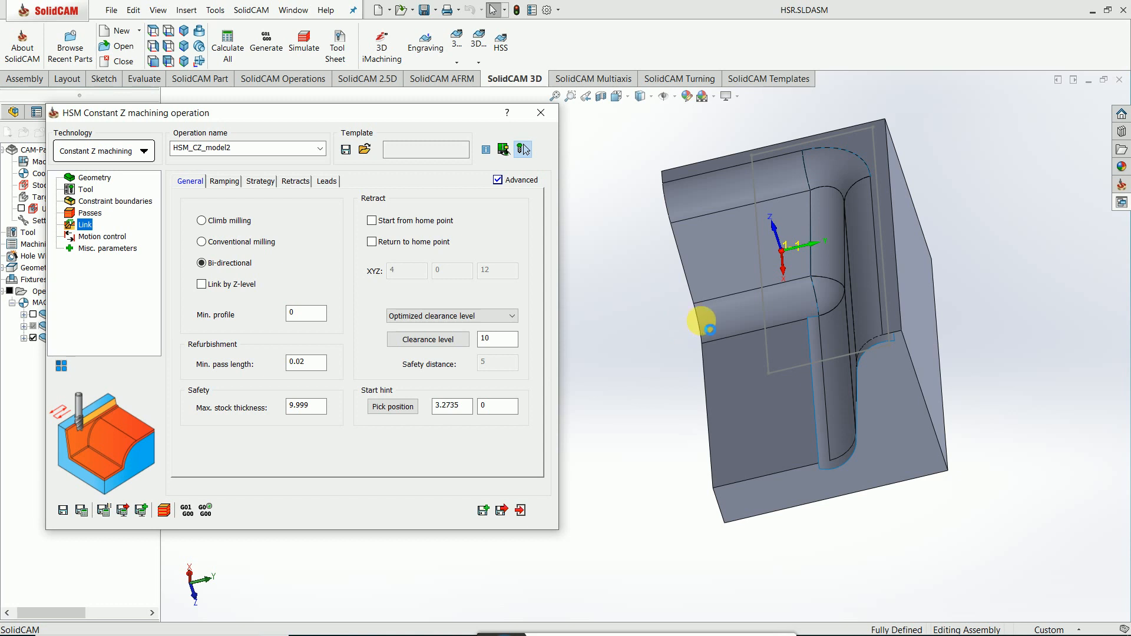
middle_click_drag(765, 371, 846, 530)
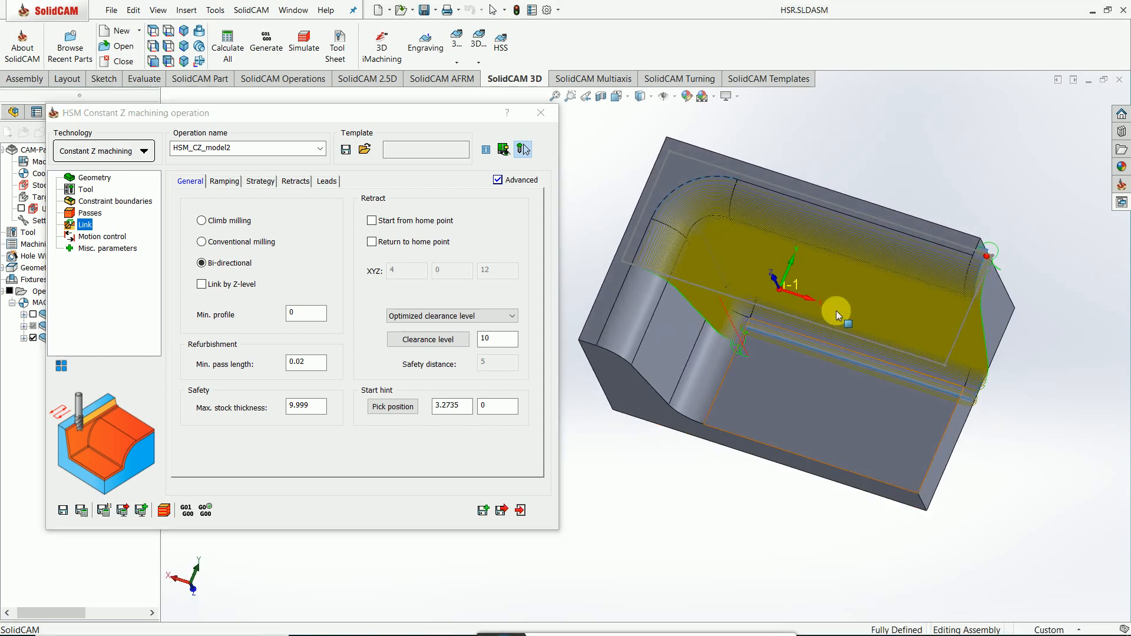
left_click(527, 512)
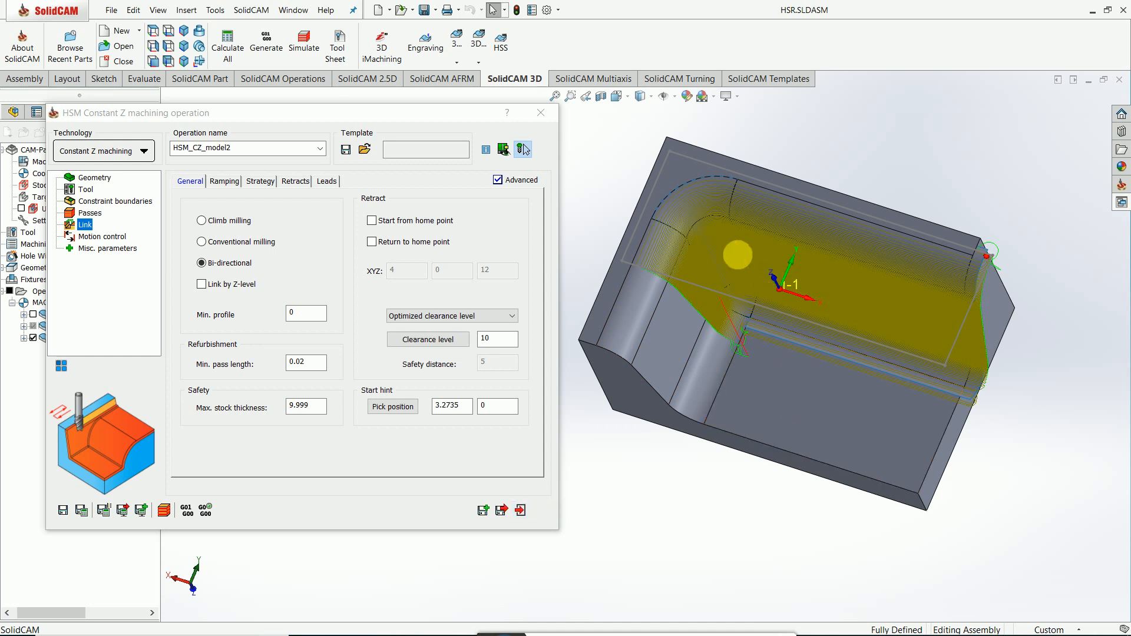
middle_click_drag(921, 366, 895, 366)
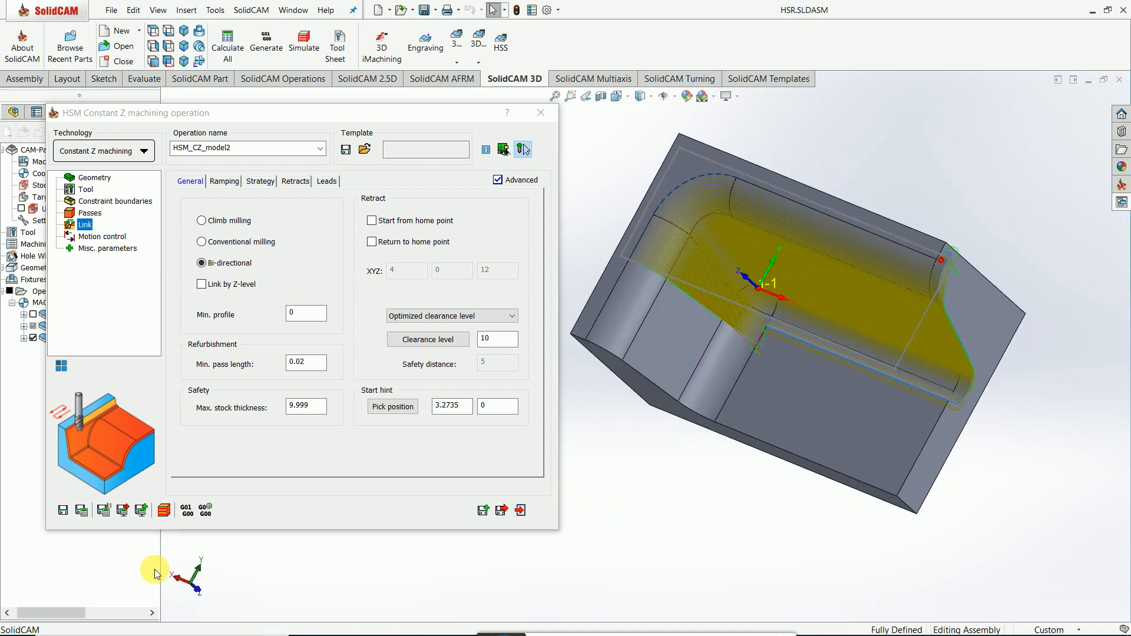
Step: Run a SolidVerify simulation of the Constant Z operation at maximum simulation speed
left_click(162, 511)
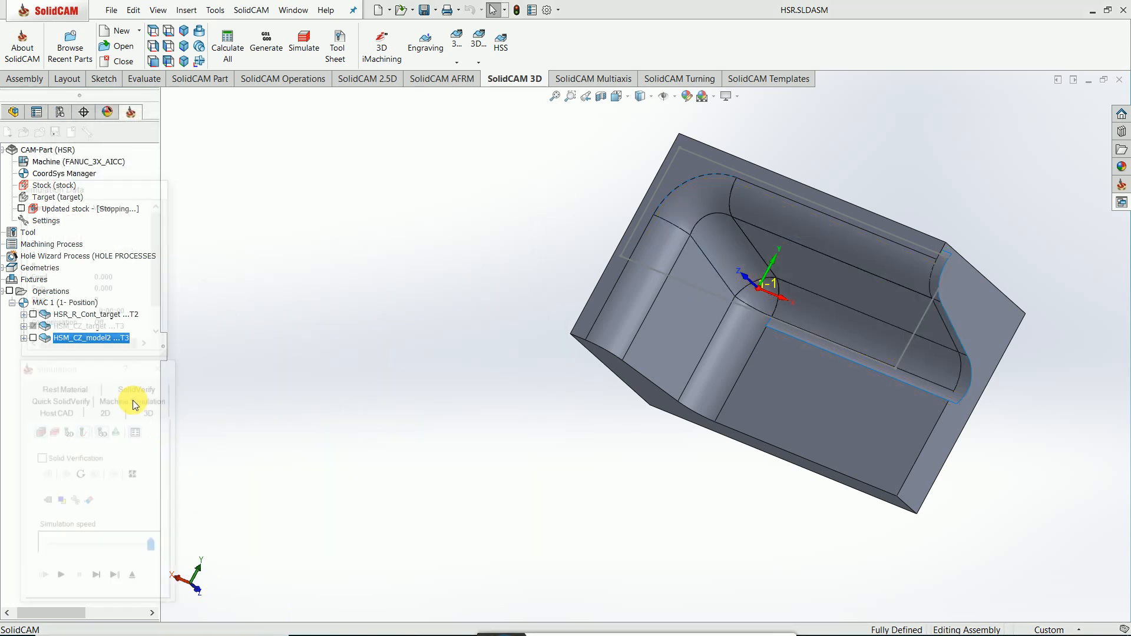
left_click(139, 385)
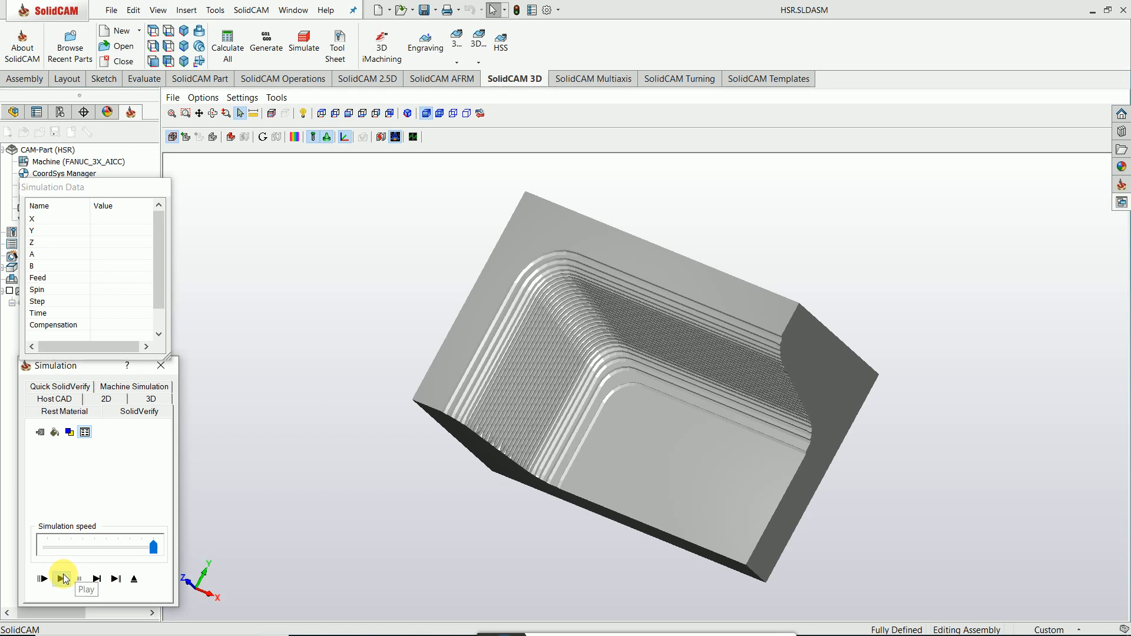
left_click(60, 578)
middle_click_drag(452, 542, 471, 523)
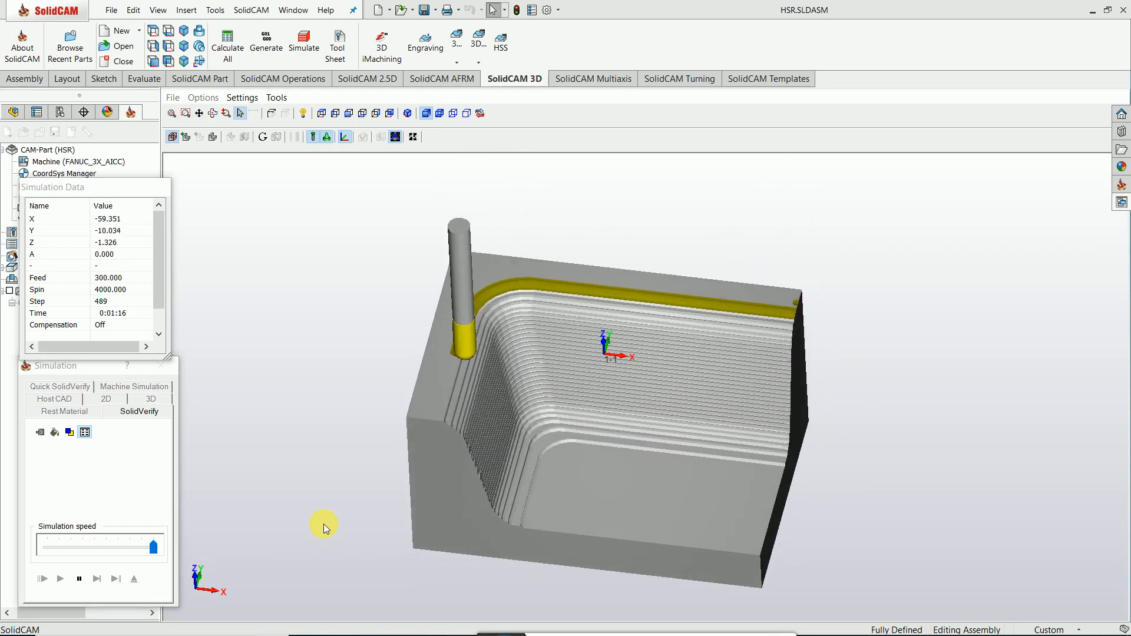
left_click_drag(156, 547, 171, 547)
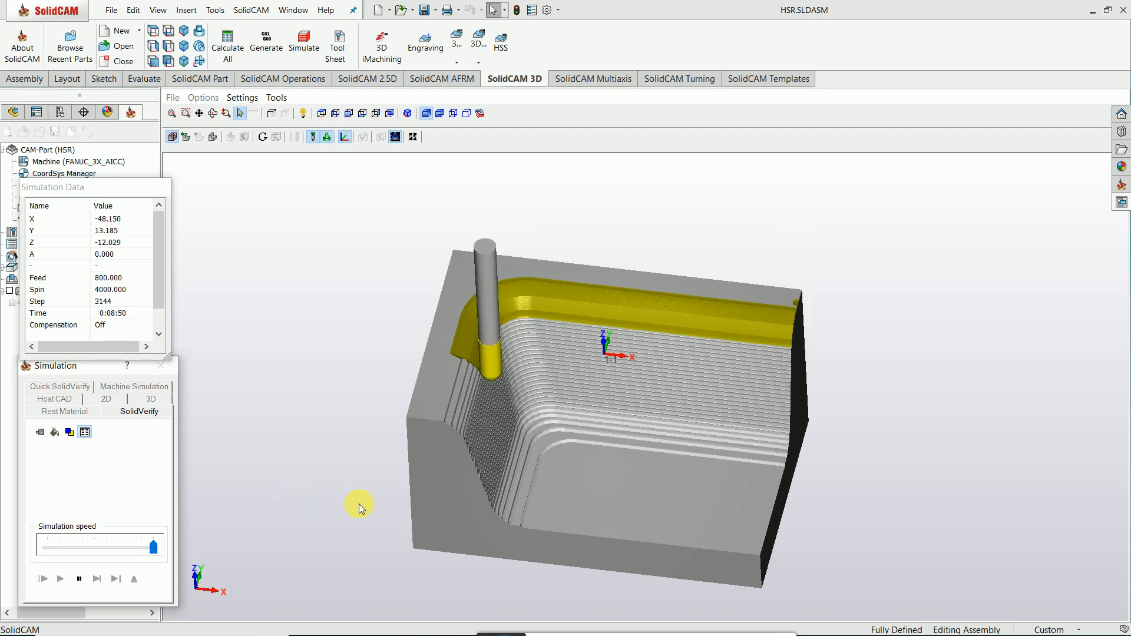
Step: Inspect the machined wall and the corner near the floor from several sides during the simulation, and exit it
middle_click_drag(538, 349, 601, 444)
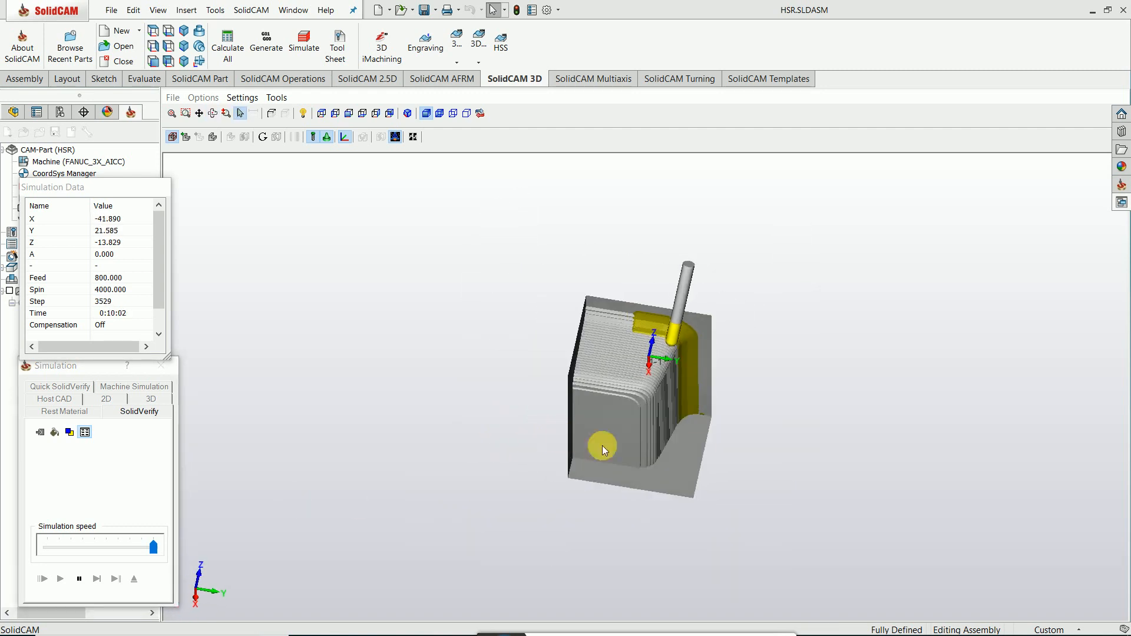
middle_click_drag(675, 427, 626, 409)
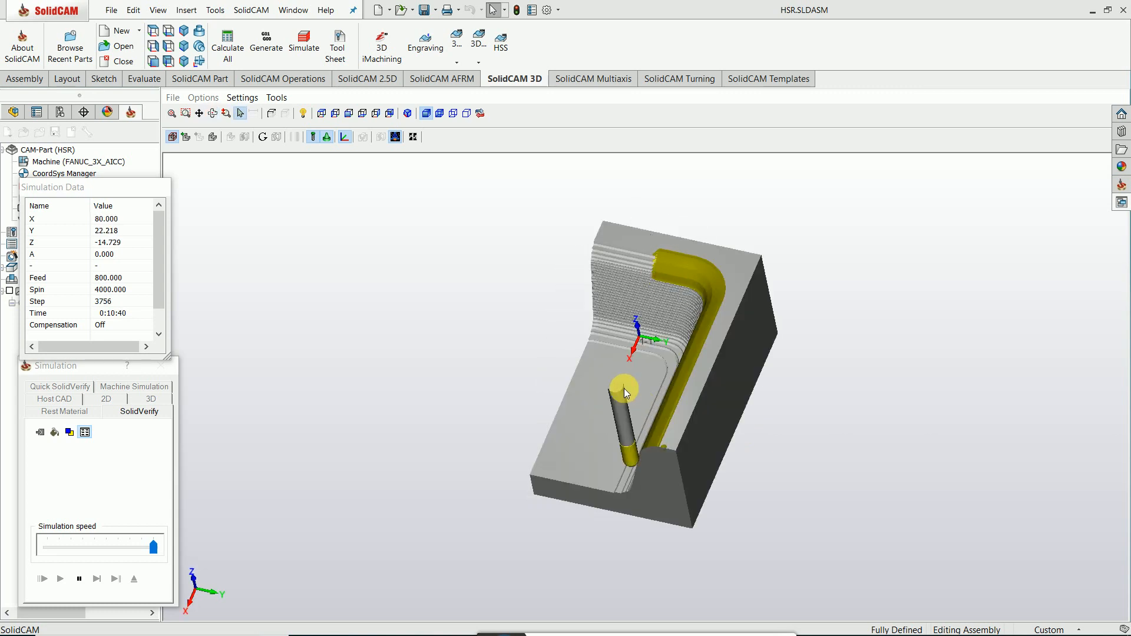
middle_click_drag(617, 456, 660, 417)
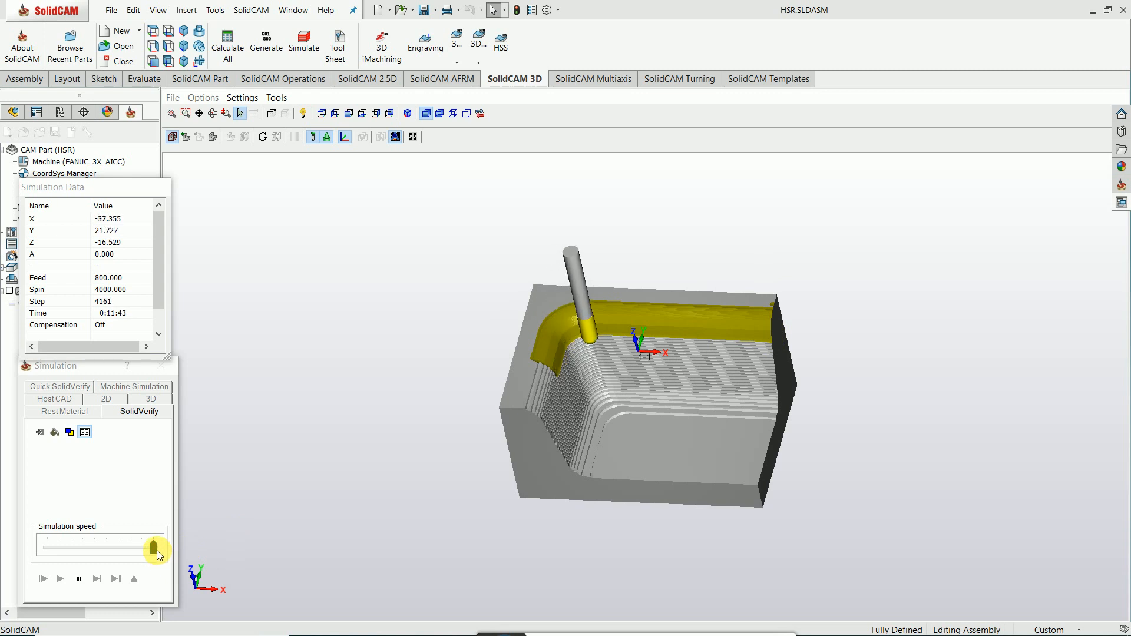
left_click(155, 549)
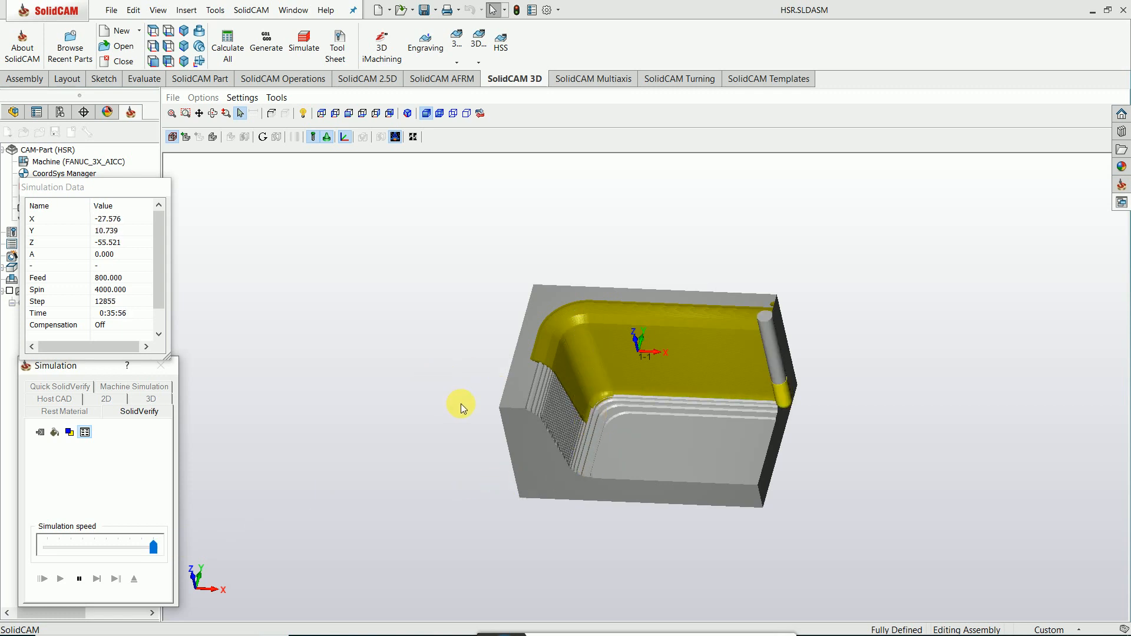
middle_click_drag(461, 404, 461, 432)
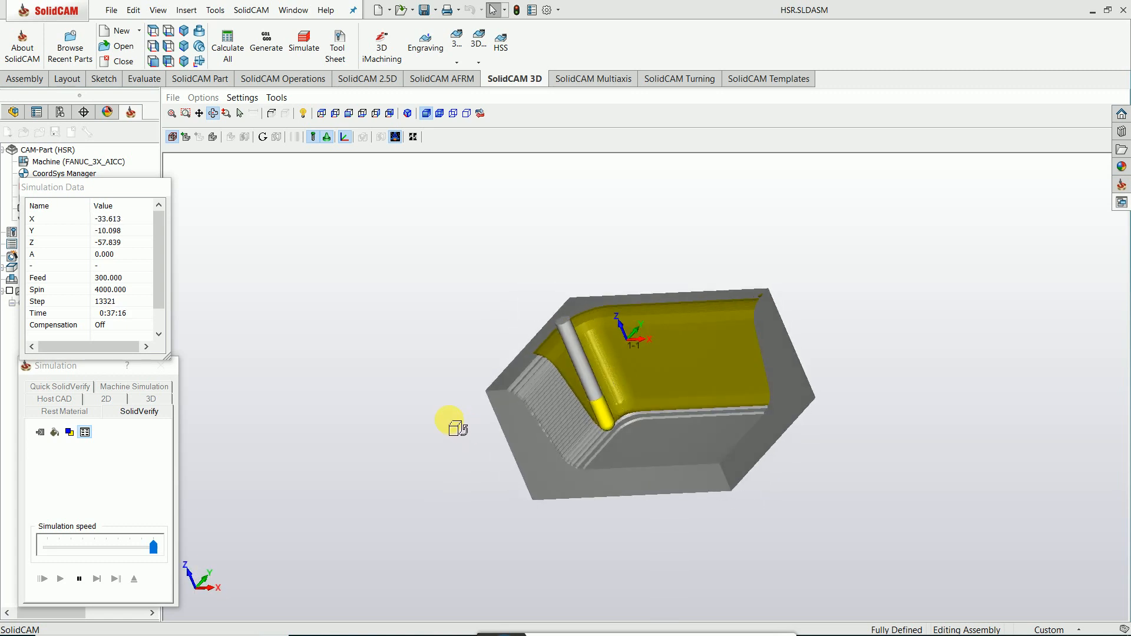
scroll(623, 411, "up", 3)
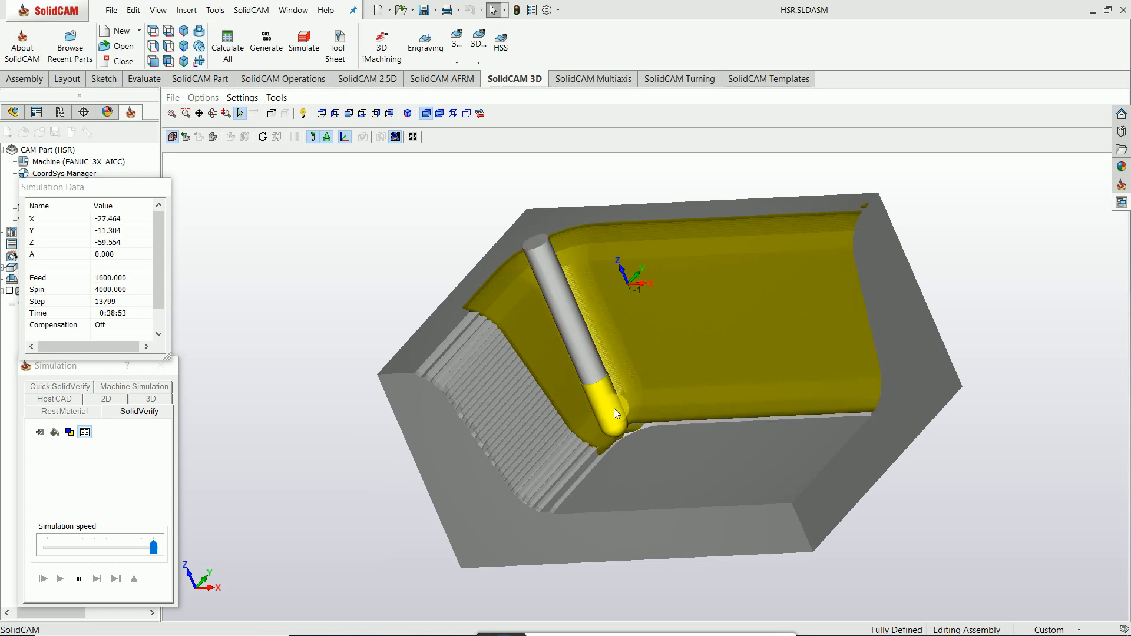
middle_click_drag(614, 409, 624, 441)
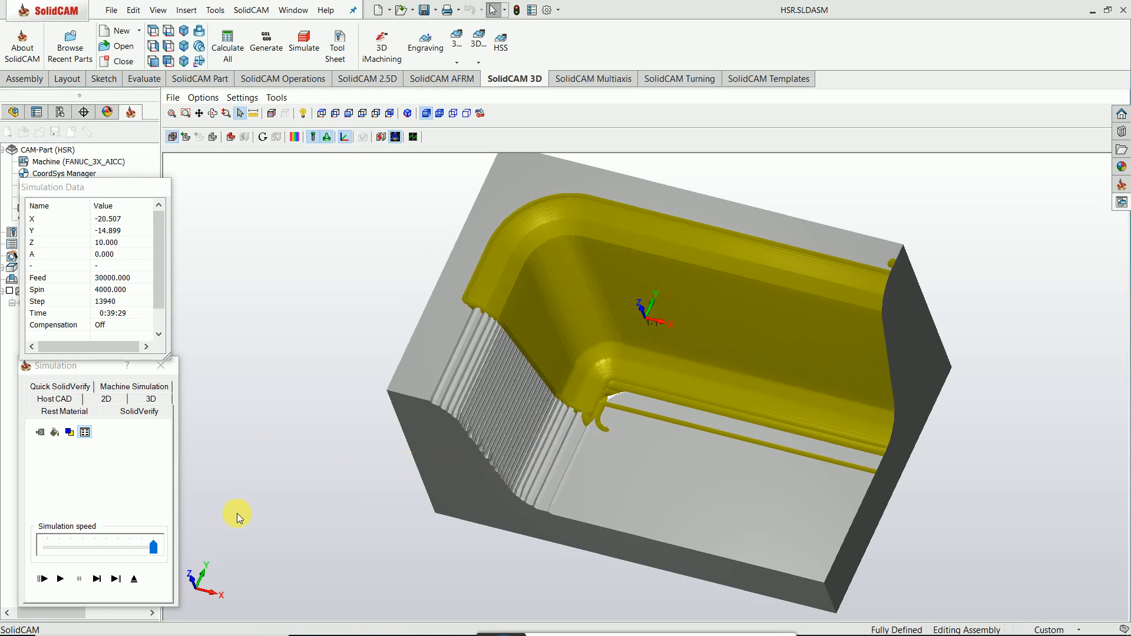
left_click(161, 365)
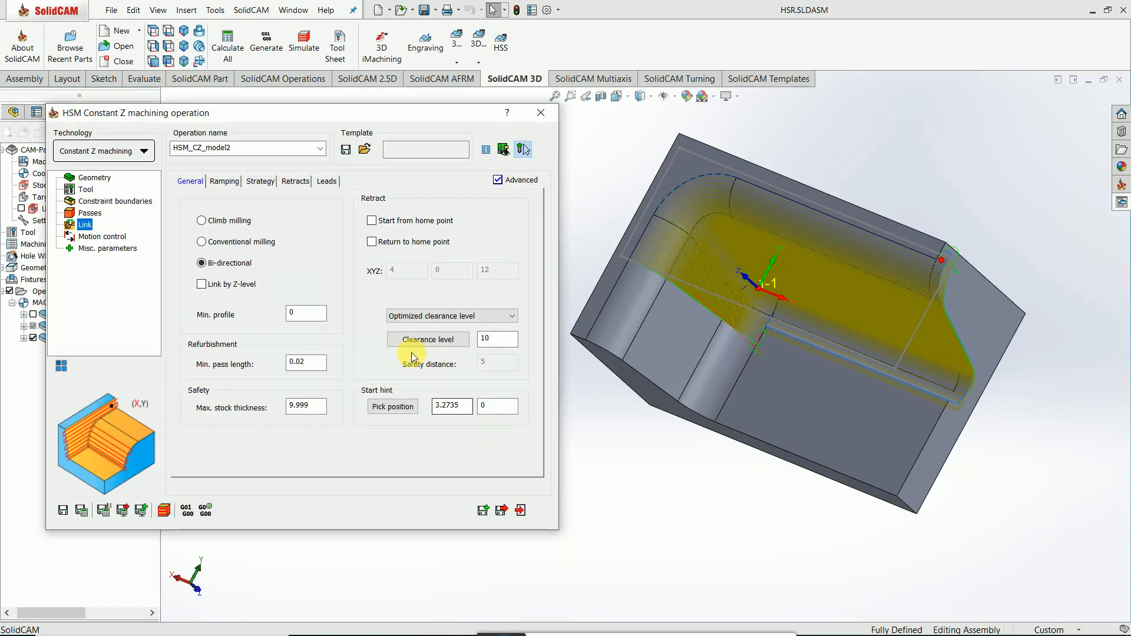
Step: Review the Constant Z operation's ramping, constraint boundary, tool and passes settings
left_click(224, 181)
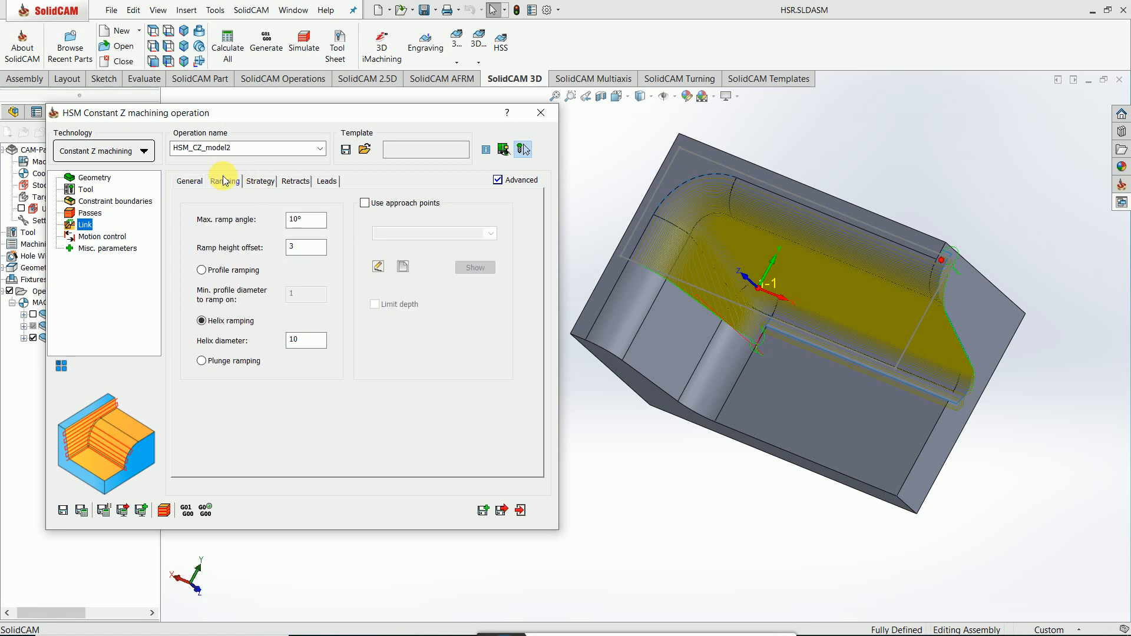
left_click(312, 227)
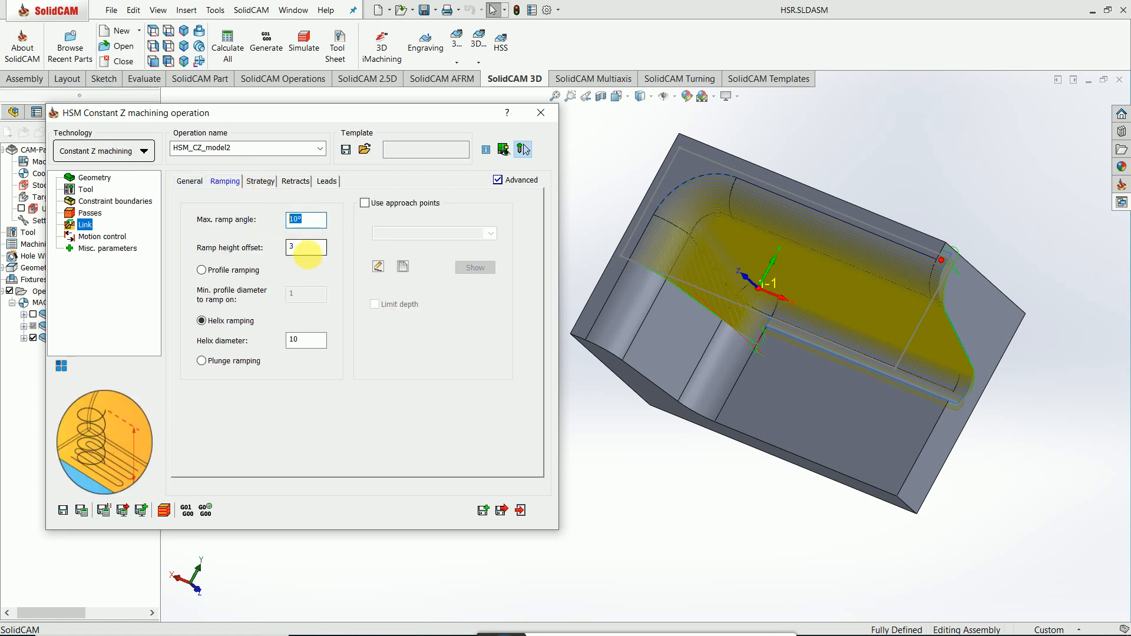
left_click(99, 214)
left_click(114, 204)
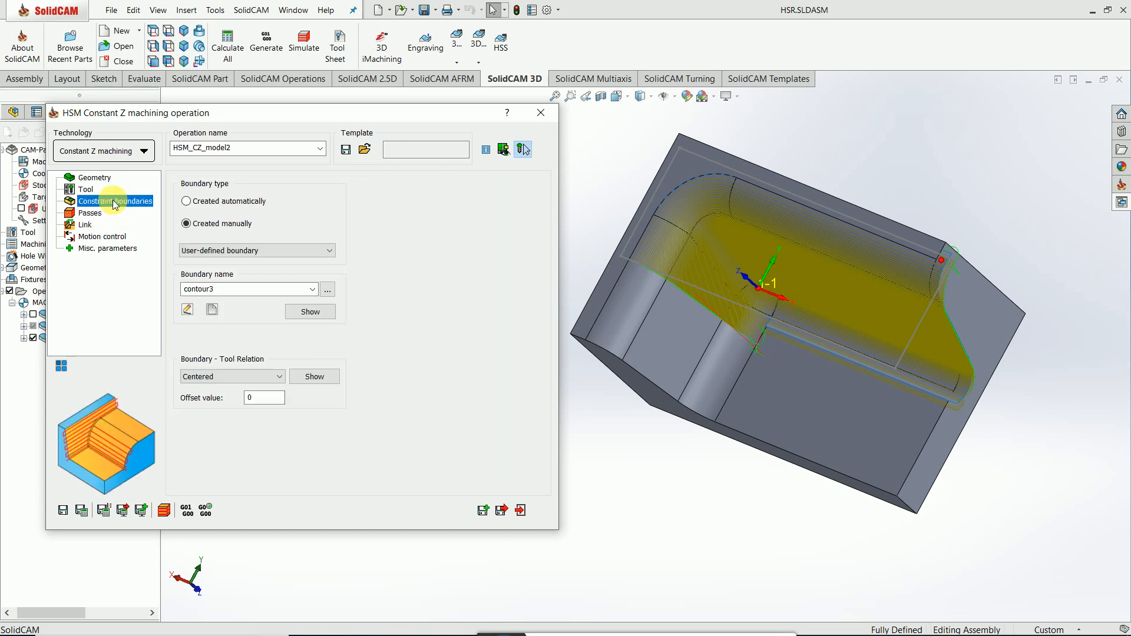
left_click(86, 190)
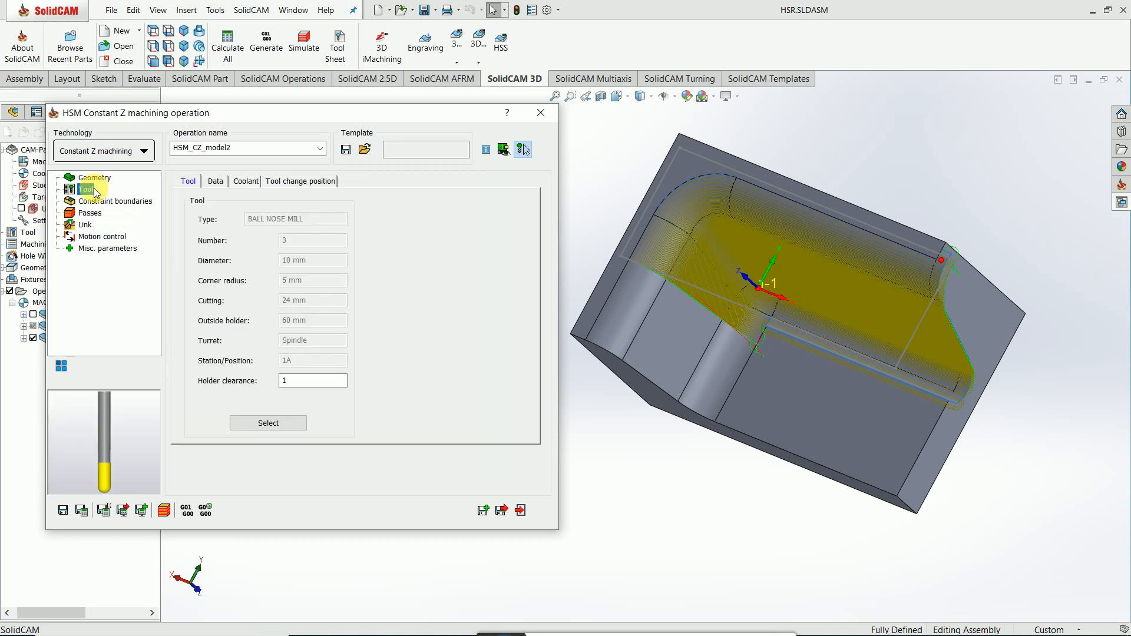
left_click(94, 203)
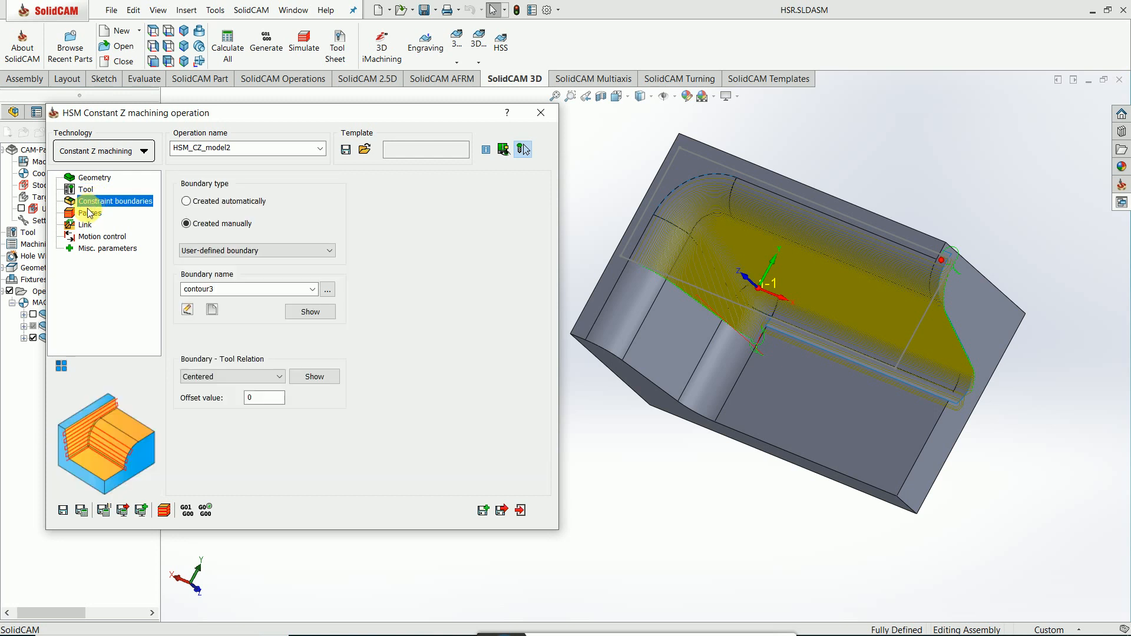
left_click(90, 214)
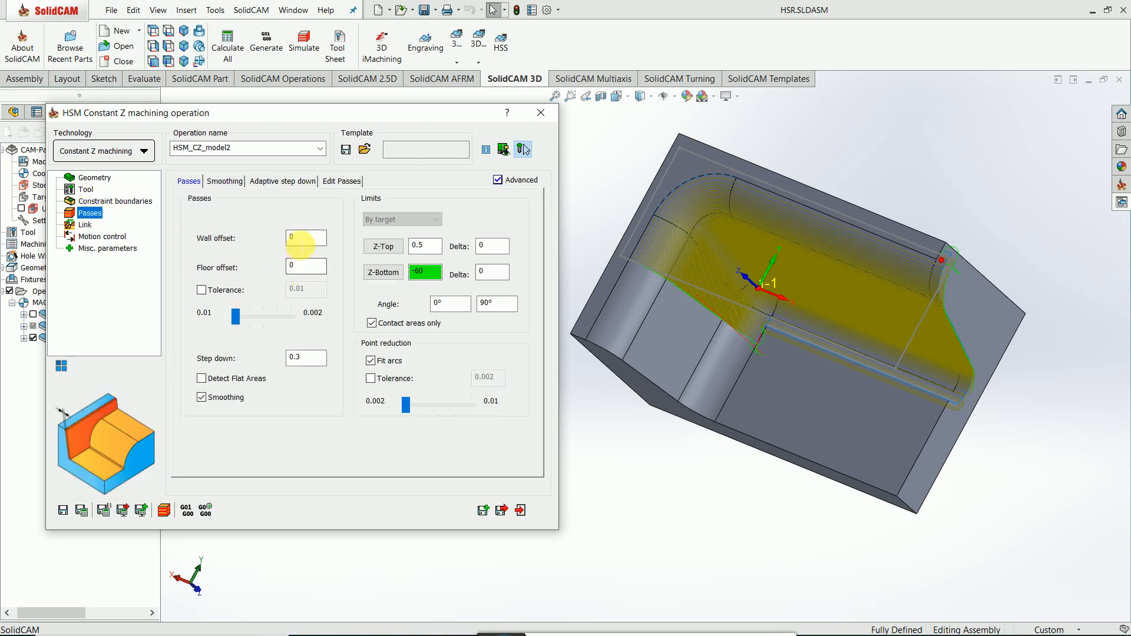
Step: Set the passes' wall offset and floor offset to 0.5, and save and calculate the operation
left_click(306, 266)
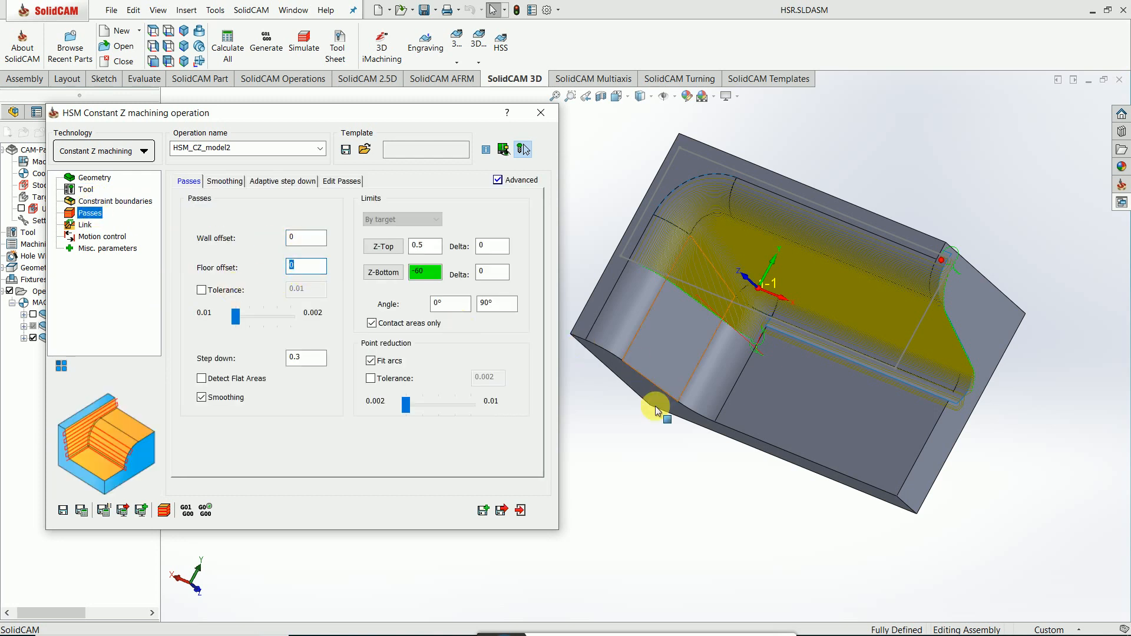
middle_click_drag(663, 424, 733, 304)
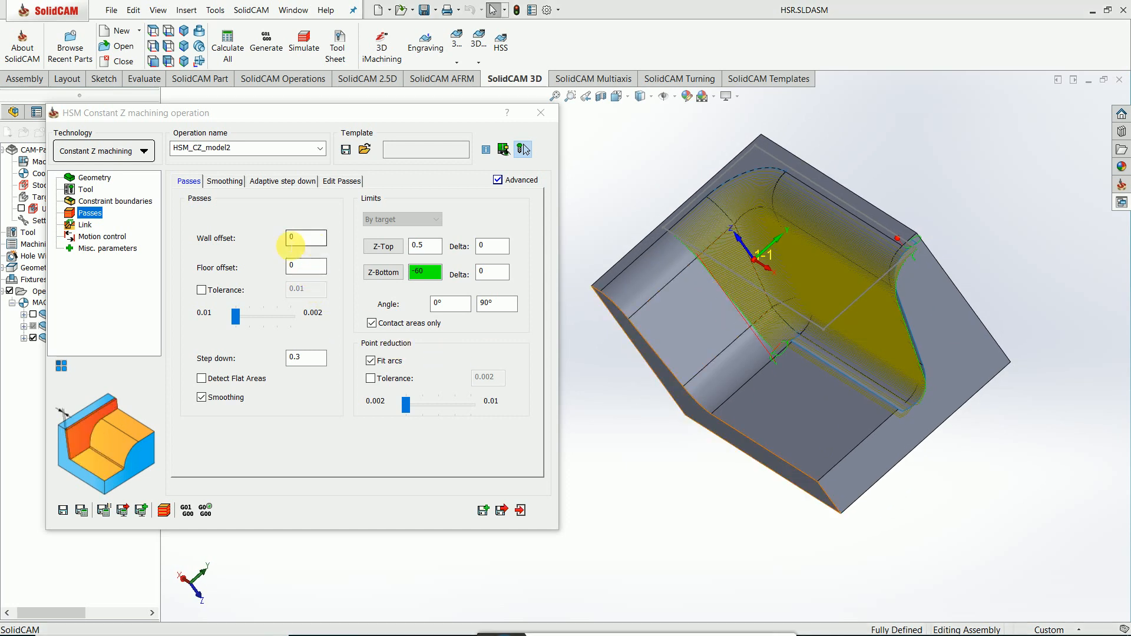
left_click(291, 239)
type(".5")
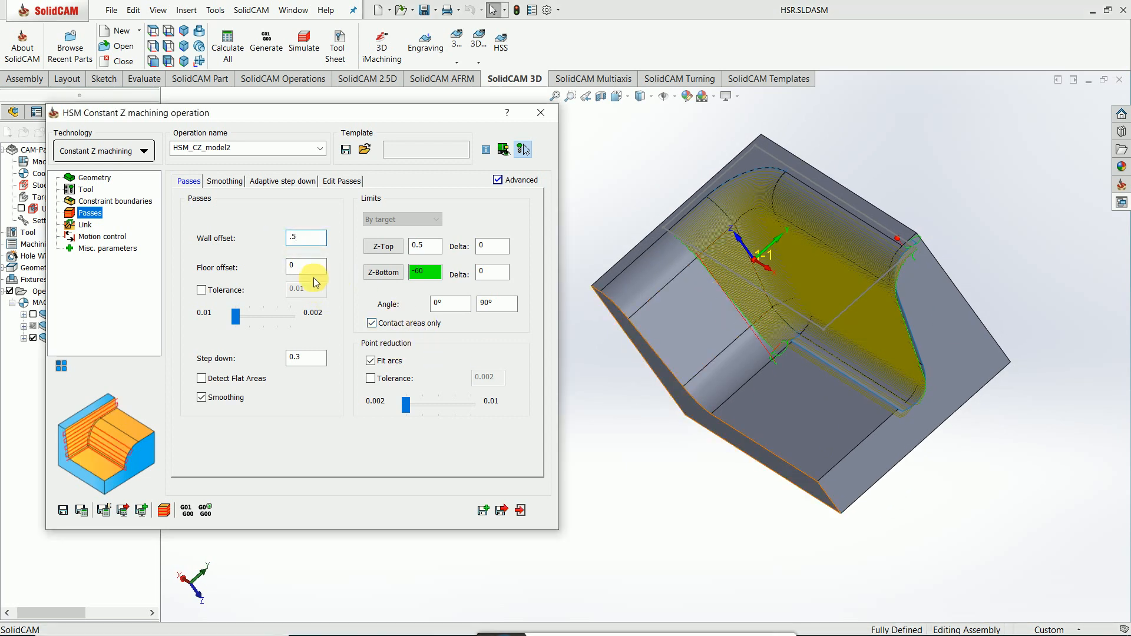
left_click_drag(299, 268, 274, 273)
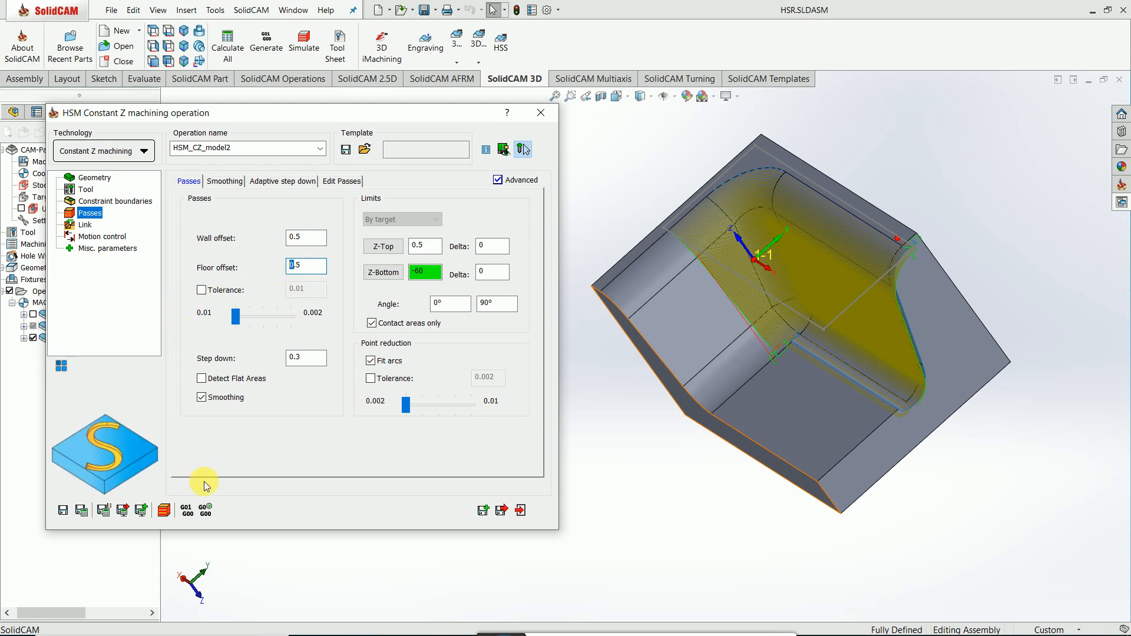
left_click(82, 510)
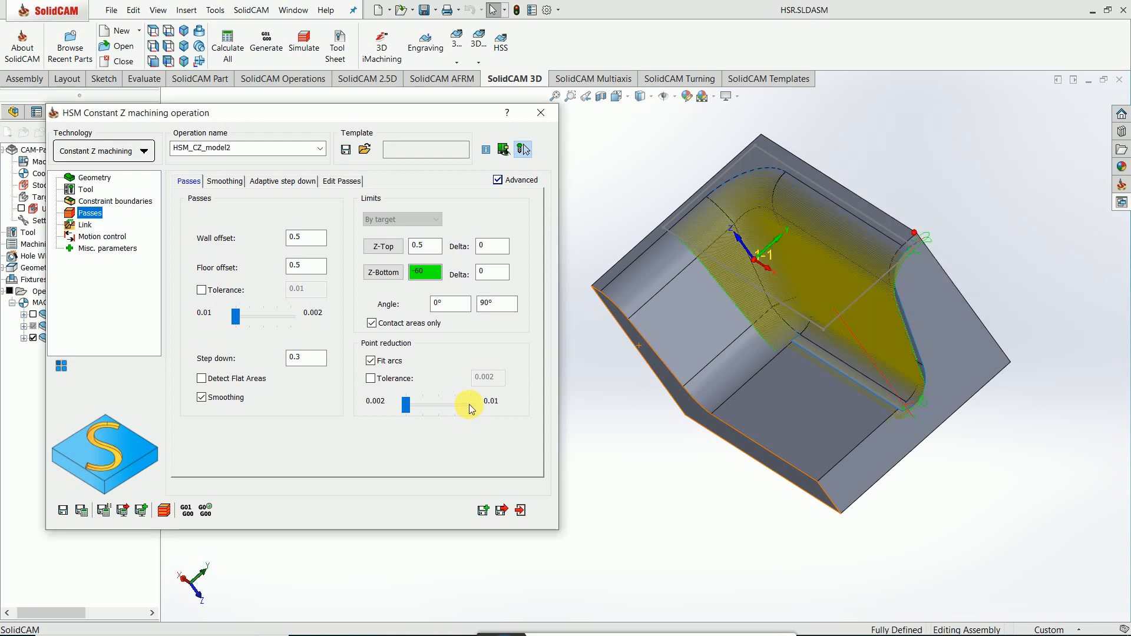
Step: Simulate the recalculated operation in SolidVerify and display the rest material after the operation
left_click(164, 510)
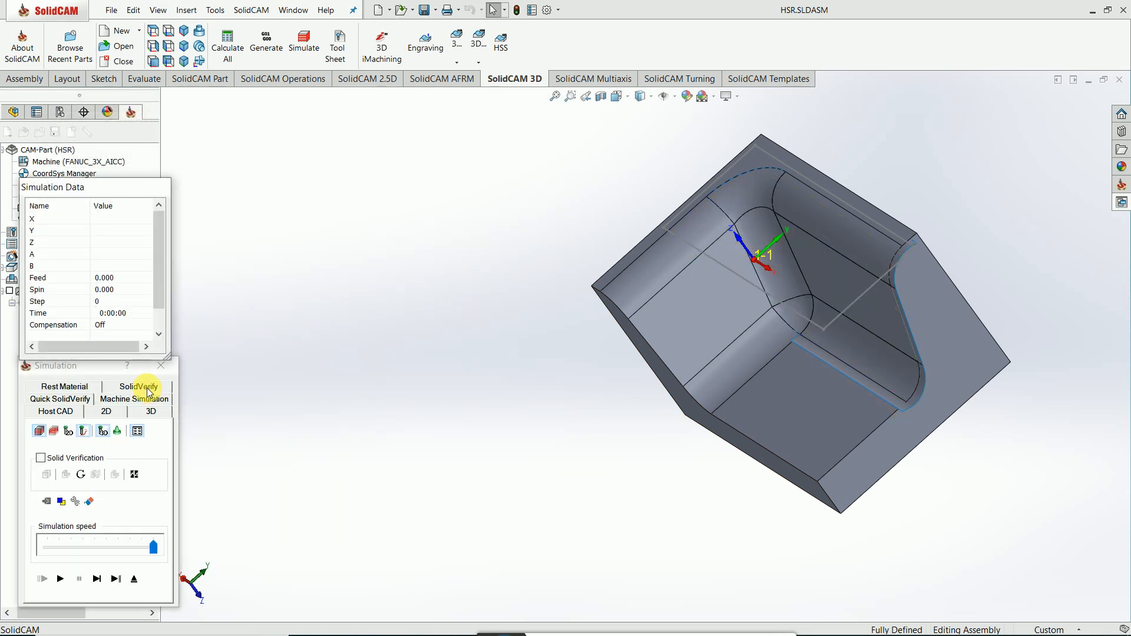
left_click(149, 398)
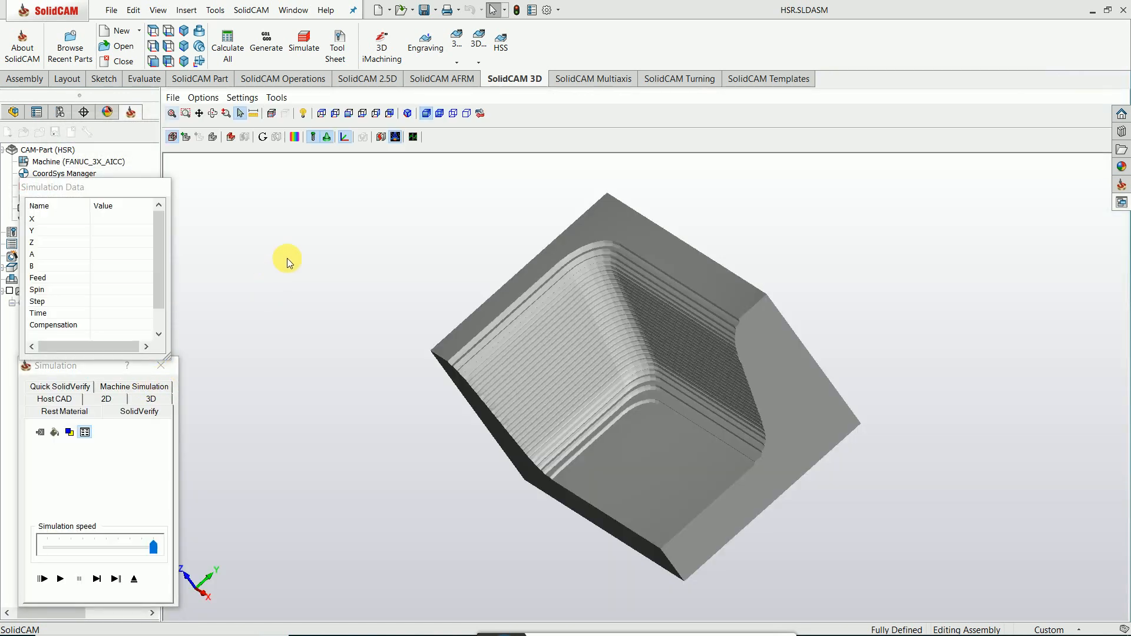
left_click(63, 415)
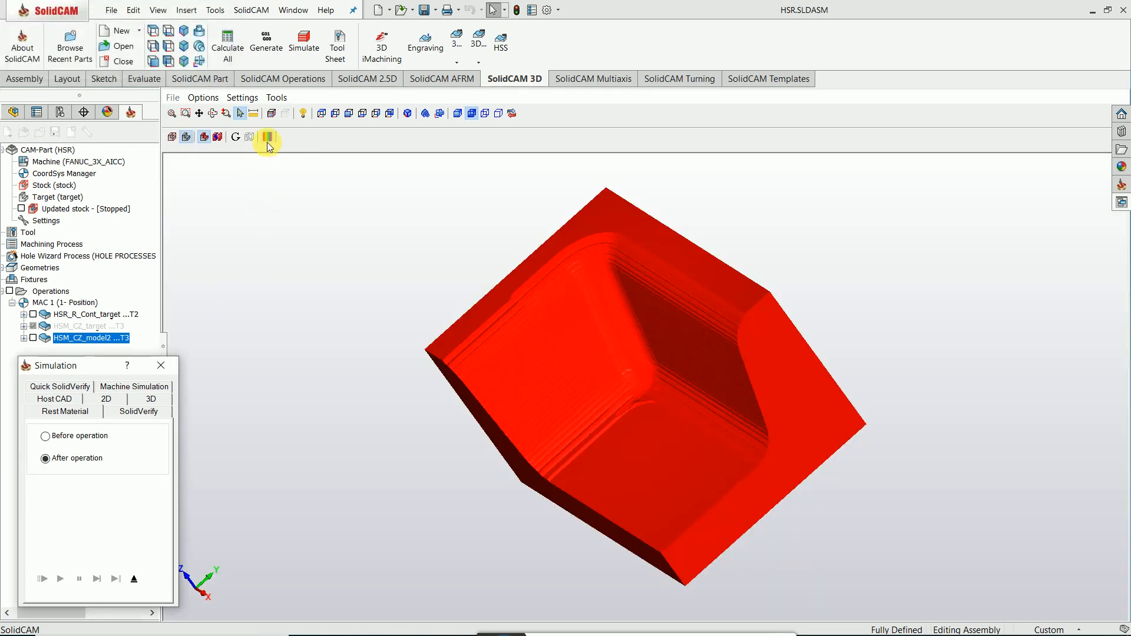
Step: Compare the target with the machined stock using the default thresholds and inspect the coloured pocket
left_click(269, 138)
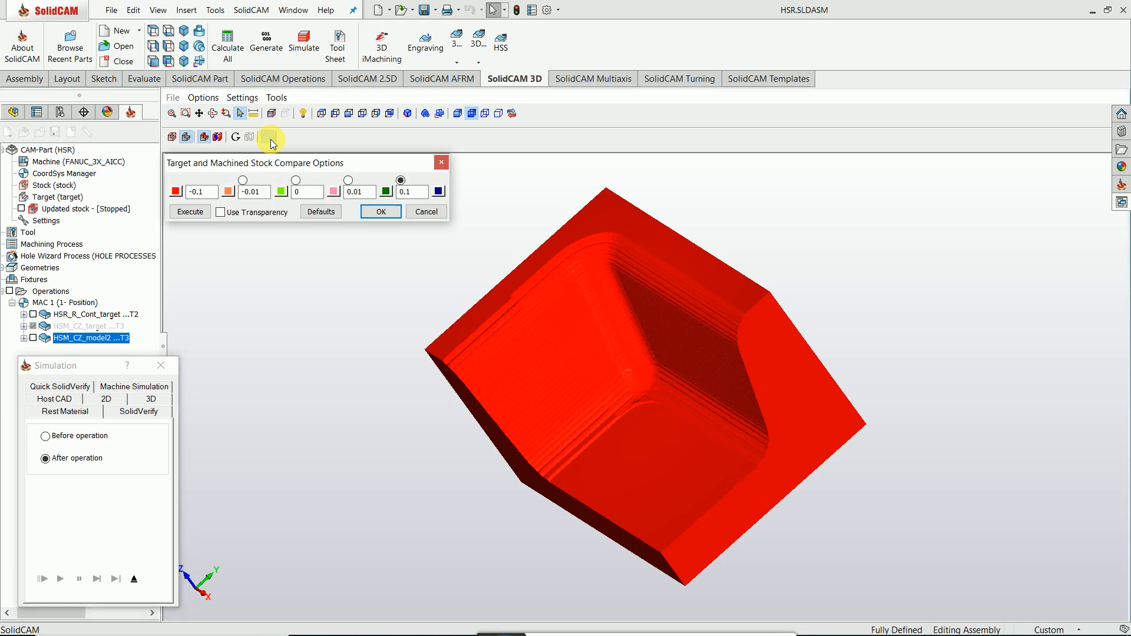
left_click(860, 141)
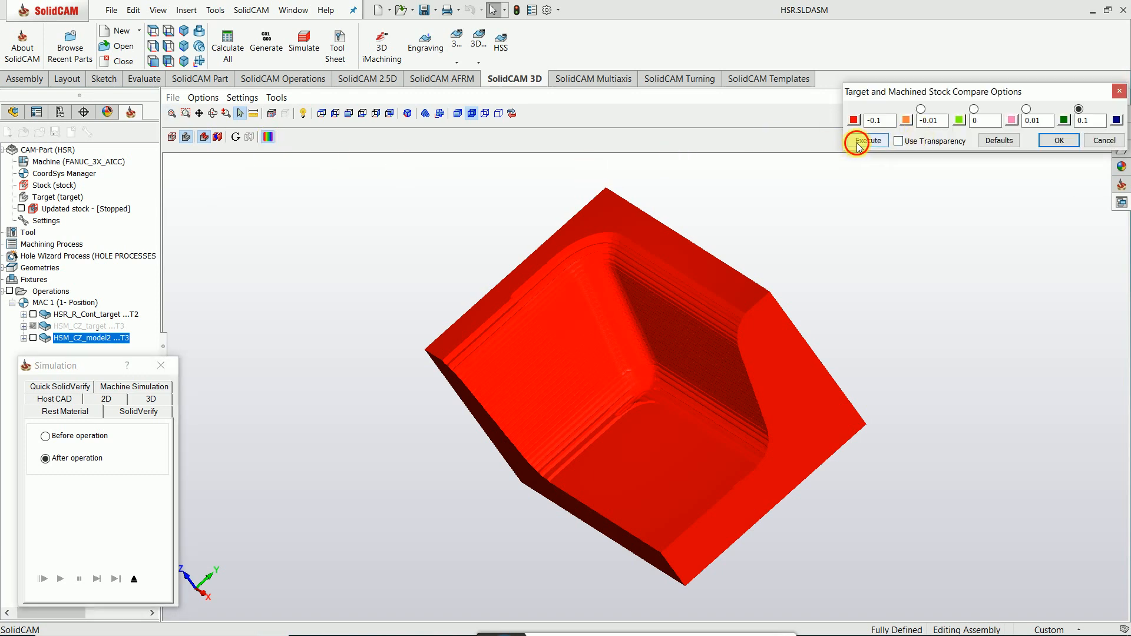
mouse_move(607, 461)
middle_mouse_down()
mouse_move(628, 445)
mouse_move(622, 455)
middle_mouse_up()
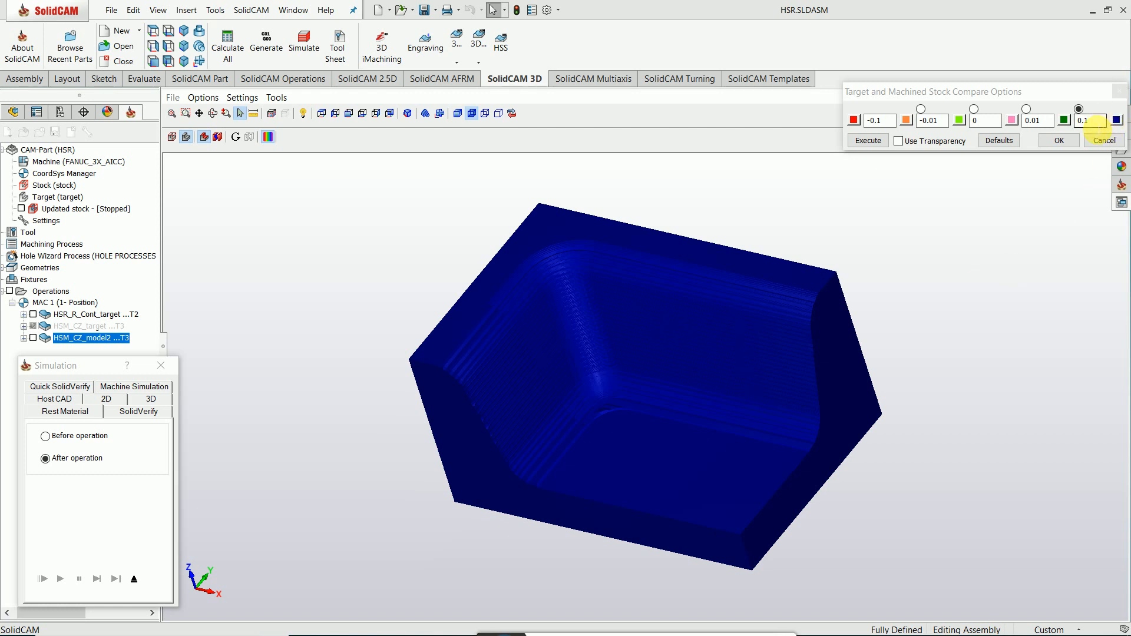
Step: Change the 0.01 threshold of the target and stock comparison to 0.5 and accept the options
left_click_drag(1049, 123, 989, 135)
type(".5")
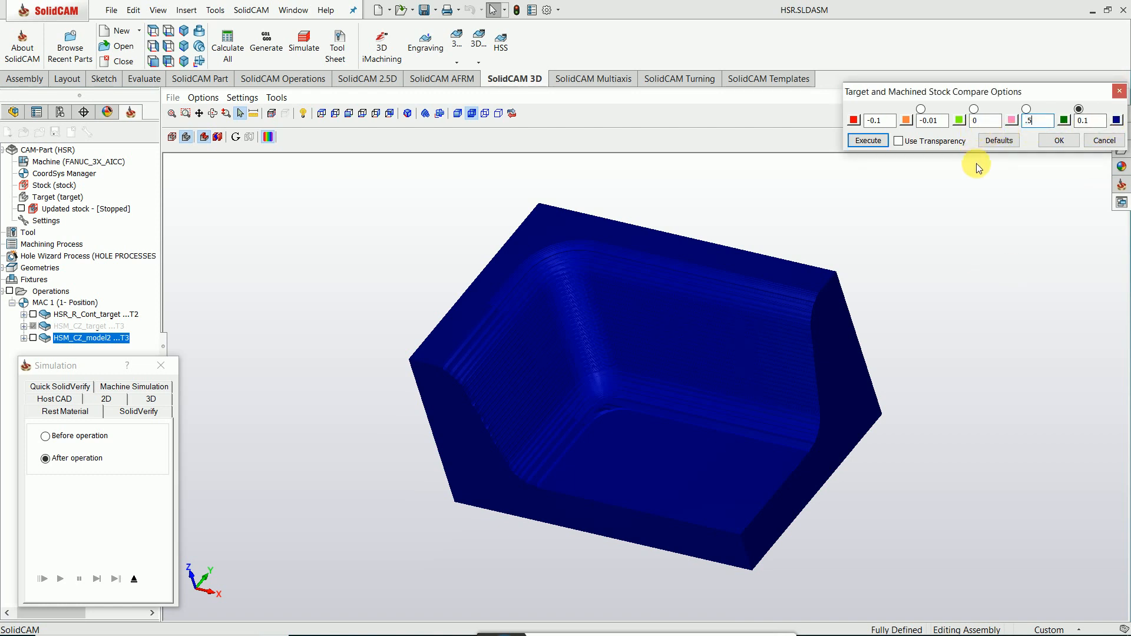
left_click(1056, 142)
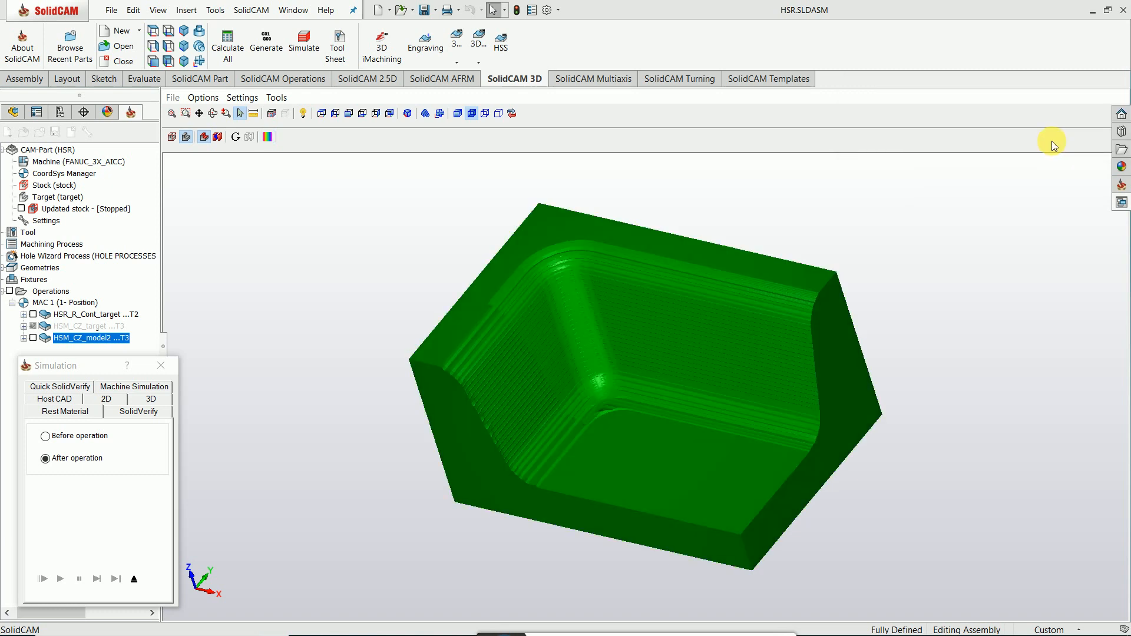
Step: Set the two highest comparison thresholds to 0.01 and 0.4 and execute the target and machined stock comparison
left_click(271, 139)
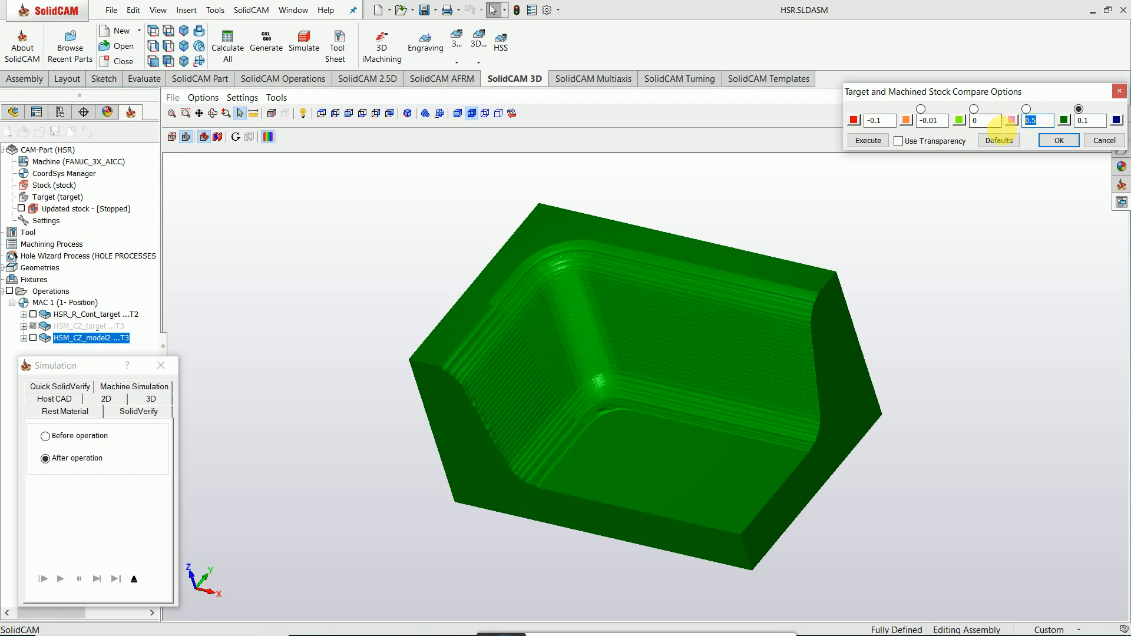
type(".4")
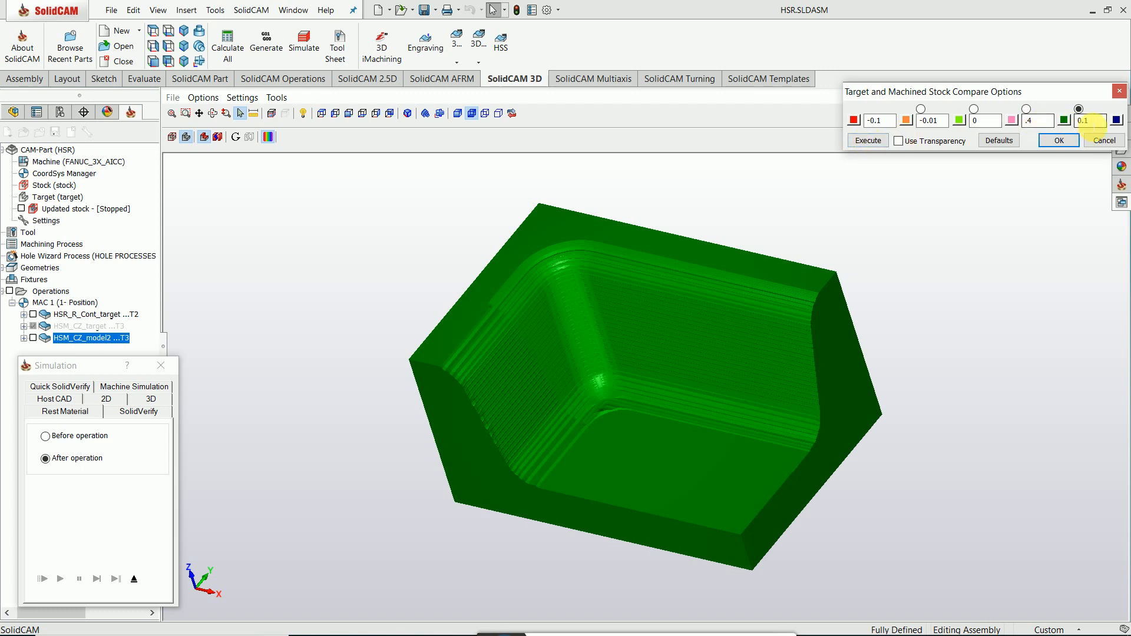
double_click(1038, 122)
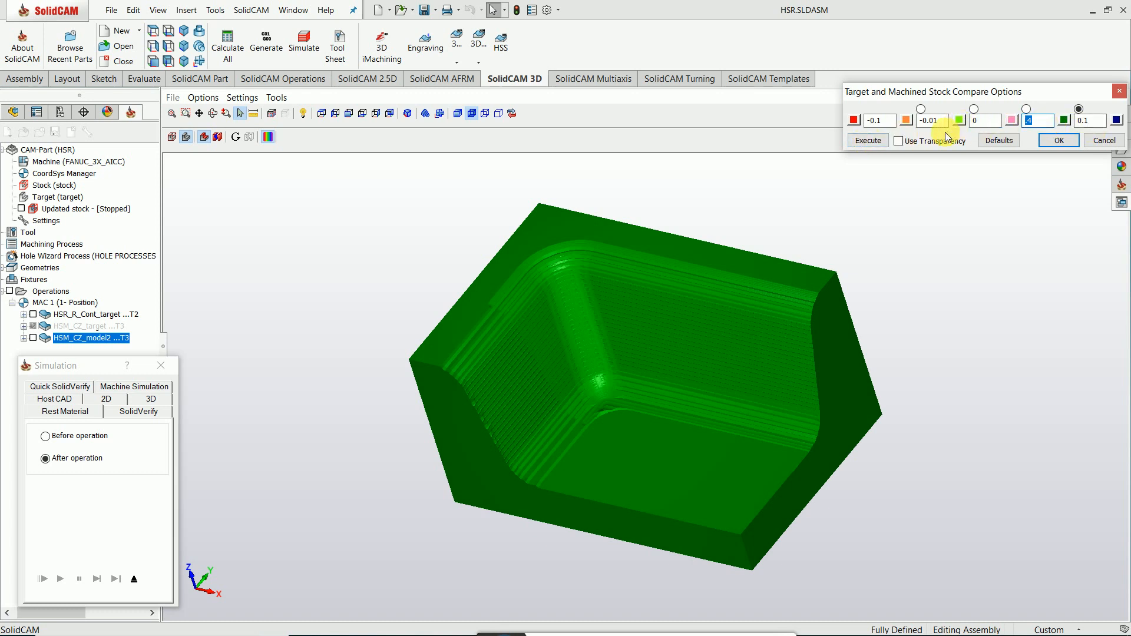
type(".01")
left_click(1101, 122)
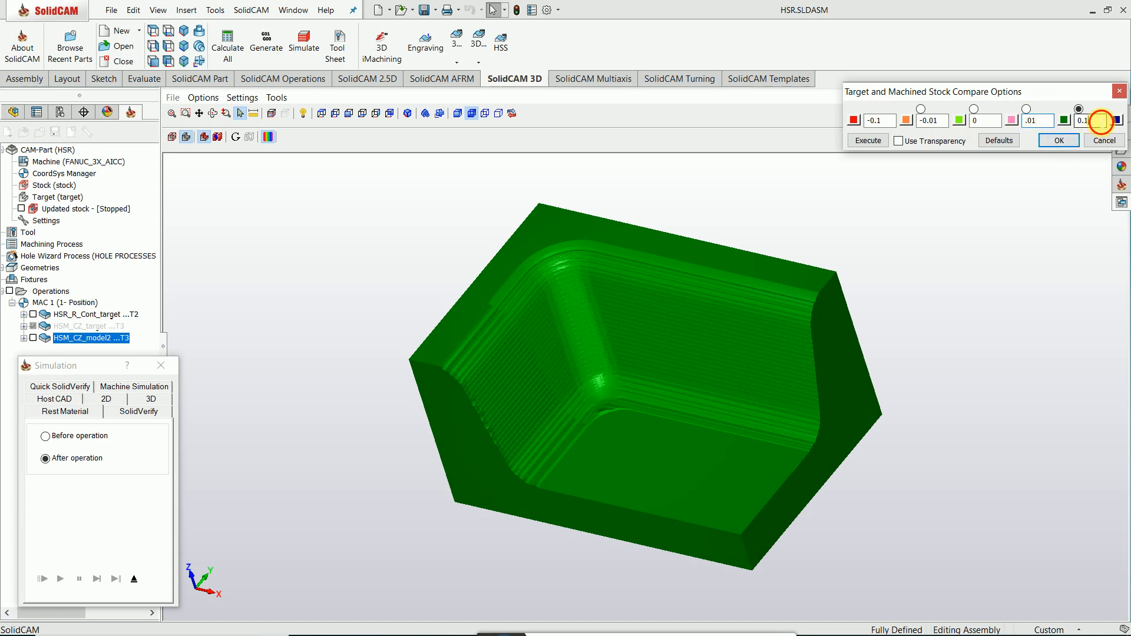
double_click(1088, 121)
type(".4")
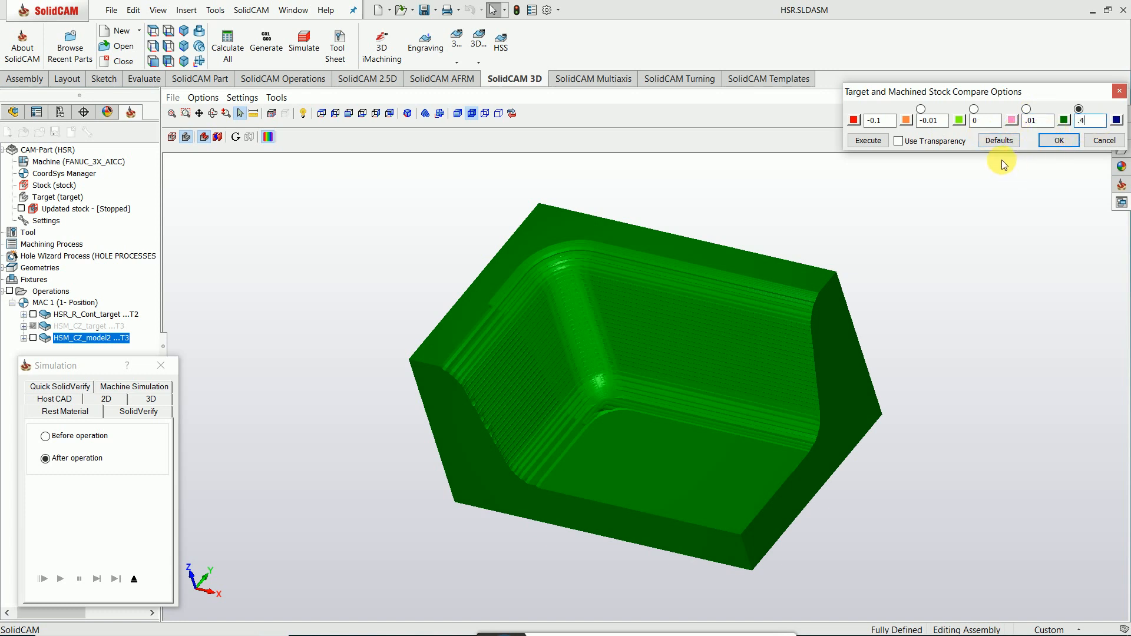
left_click(867, 142)
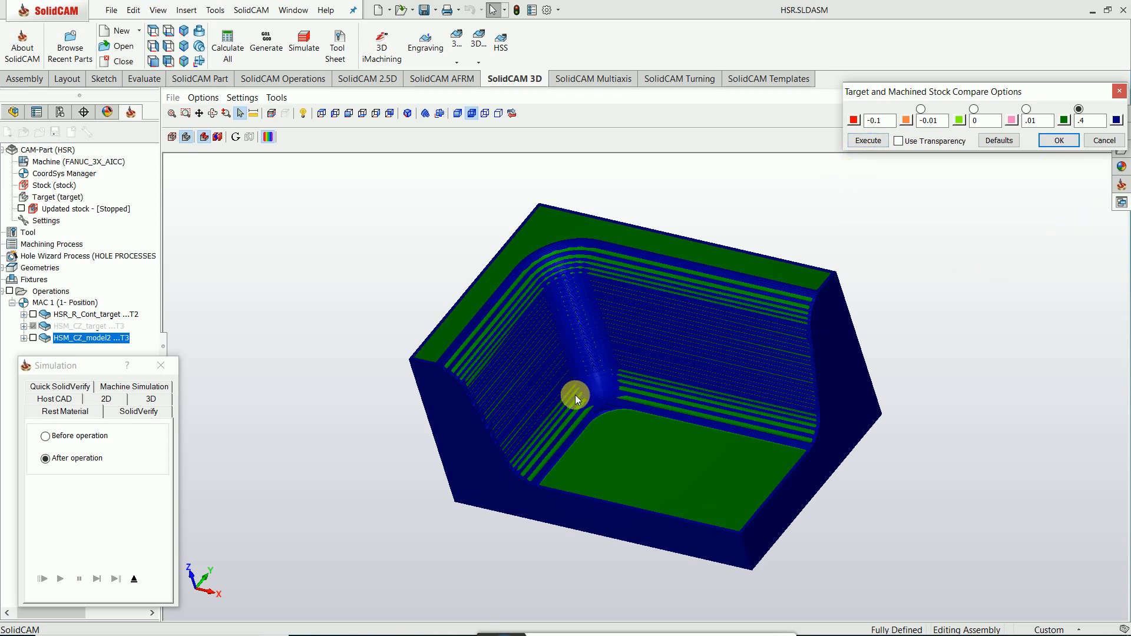
Step: Raise the highest comparison threshold to 0.5, execute the comparison and inspect the walls and corner
middle_click_drag(575, 395, 596, 409)
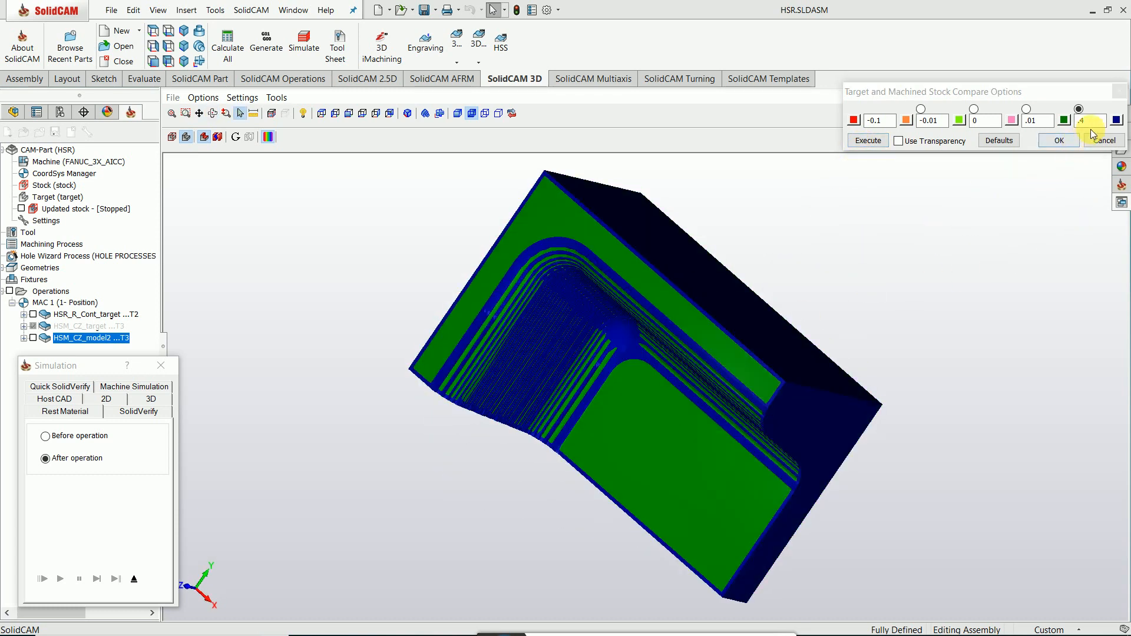
left_click(1099, 122)
type(".")
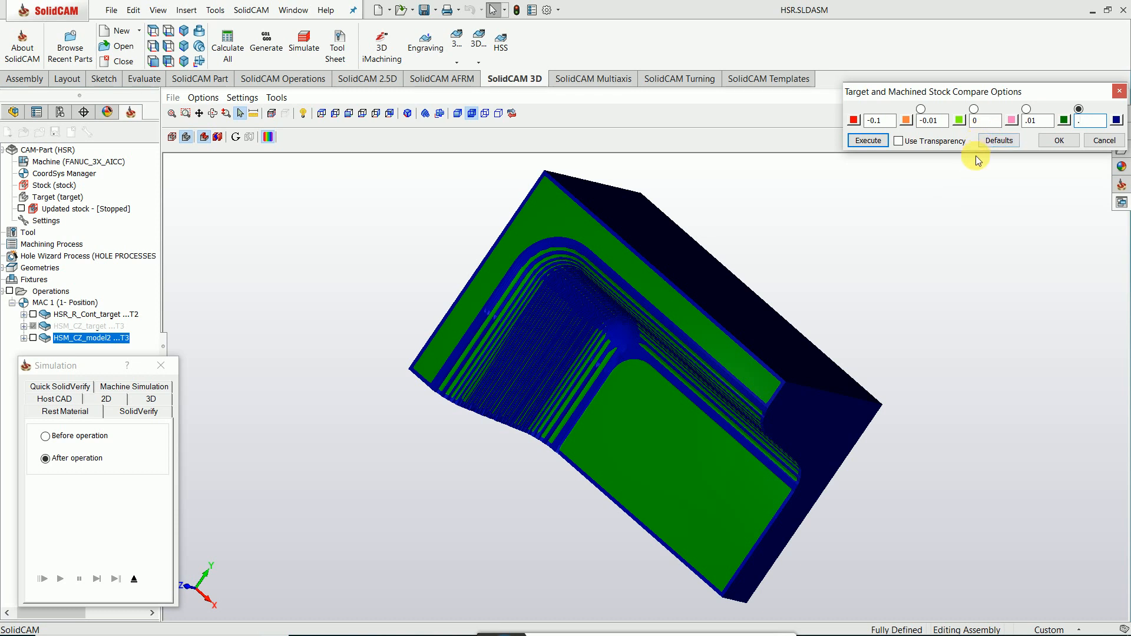
type("5")
left_click(863, 140)
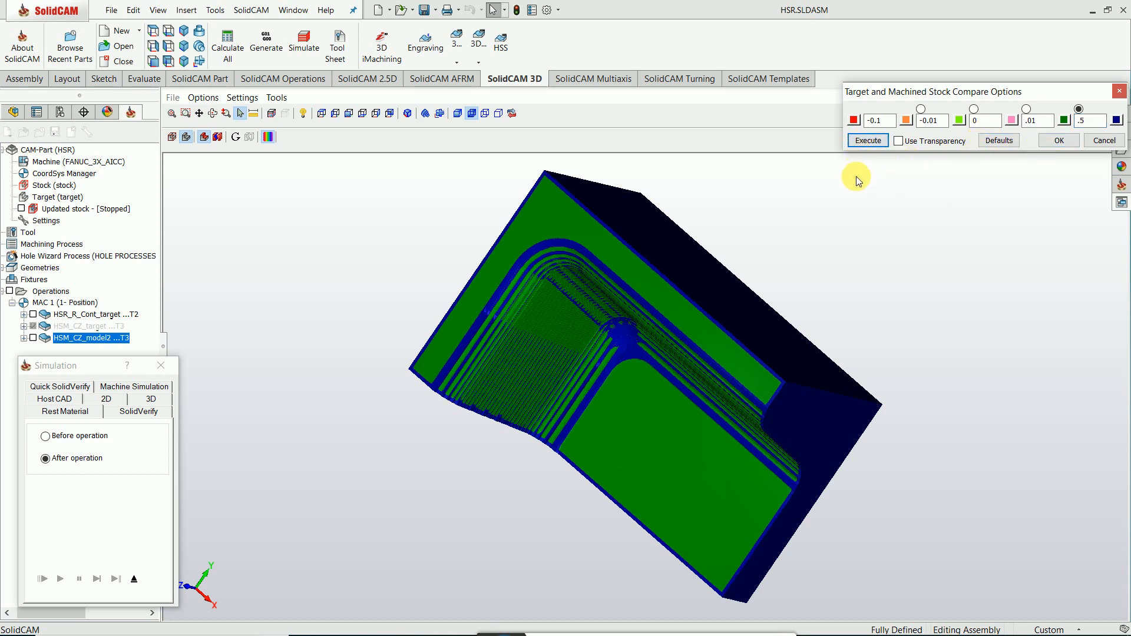
middle_click_drag(765, 384, 783, 351)
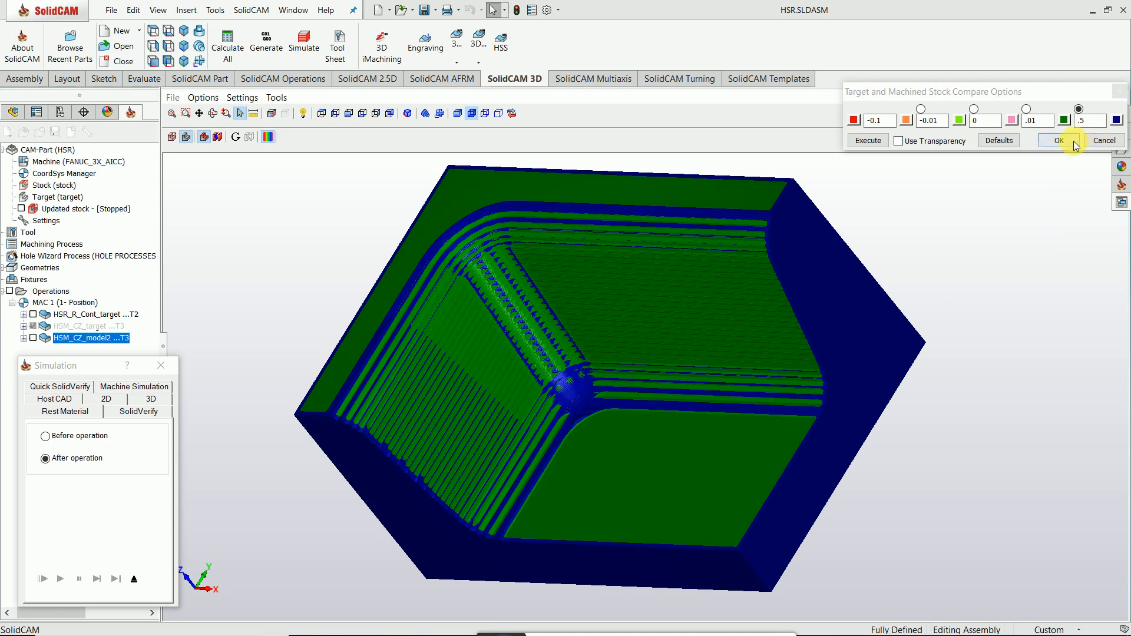
Step: Cancel the stock comparison options, and exit the simulation and the Constant Z operation
left_click(1102, 144)
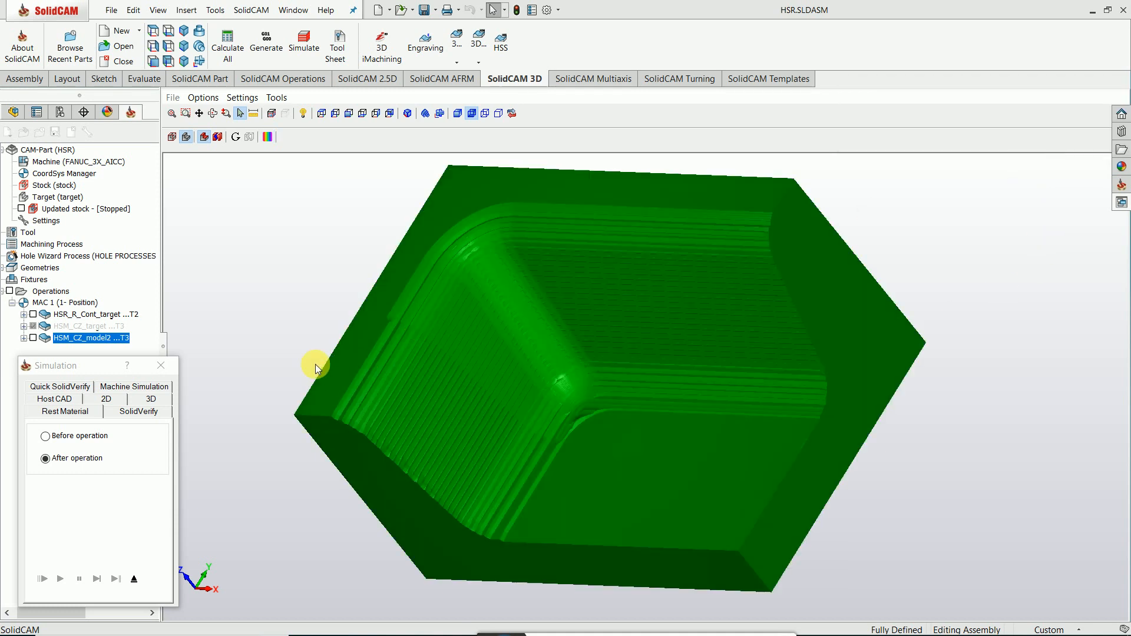
left_click(167, 369)
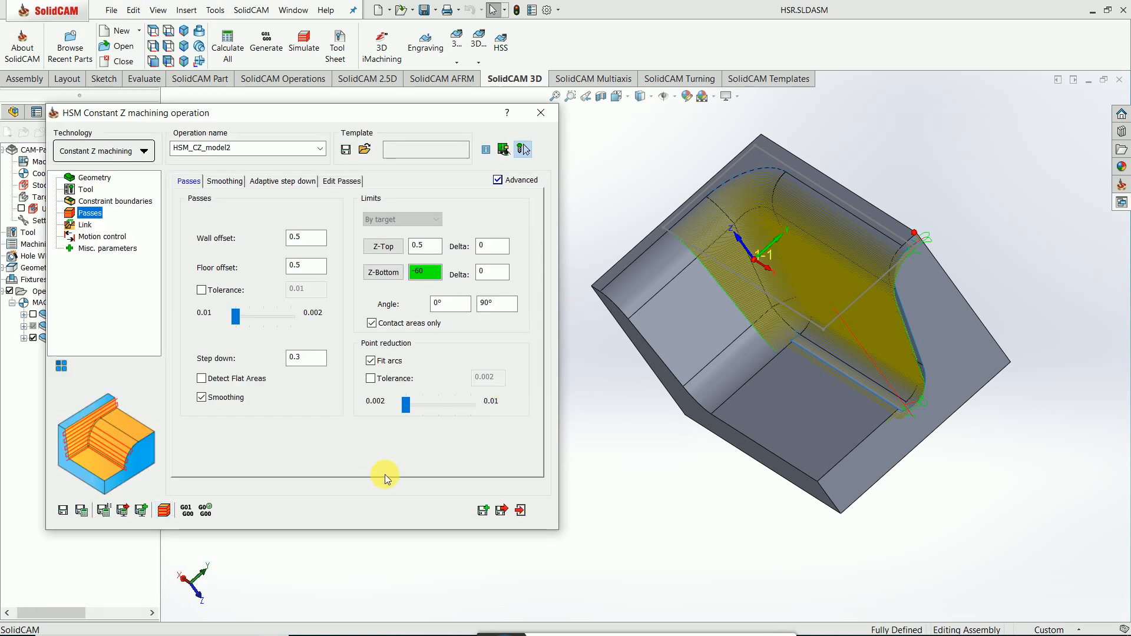
left_click(535, 515)
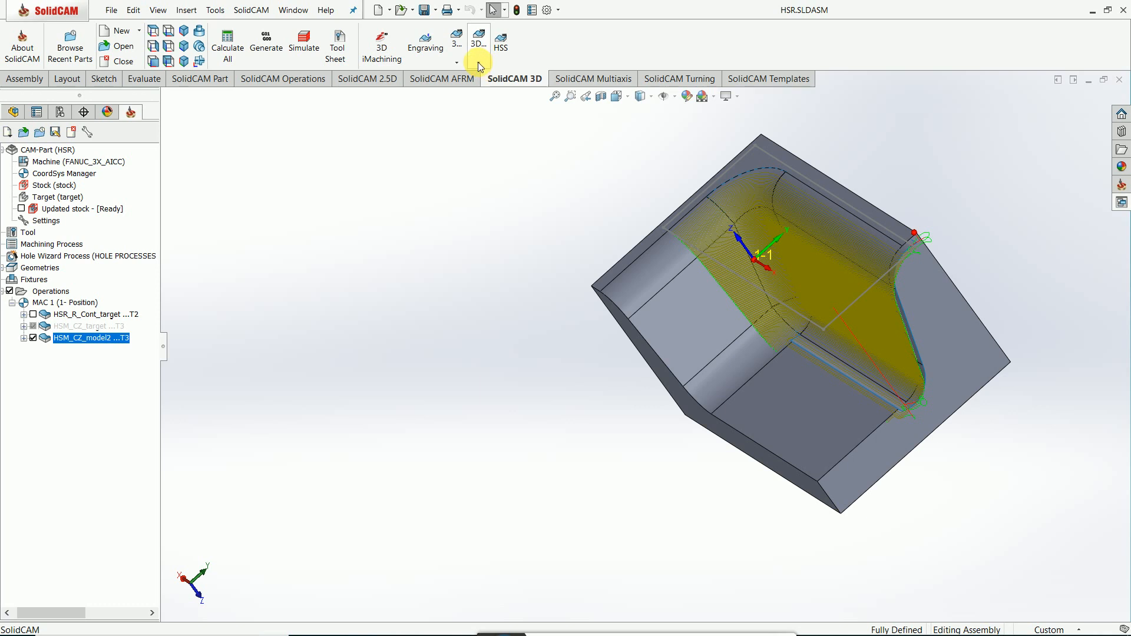
left_click(478, 62)
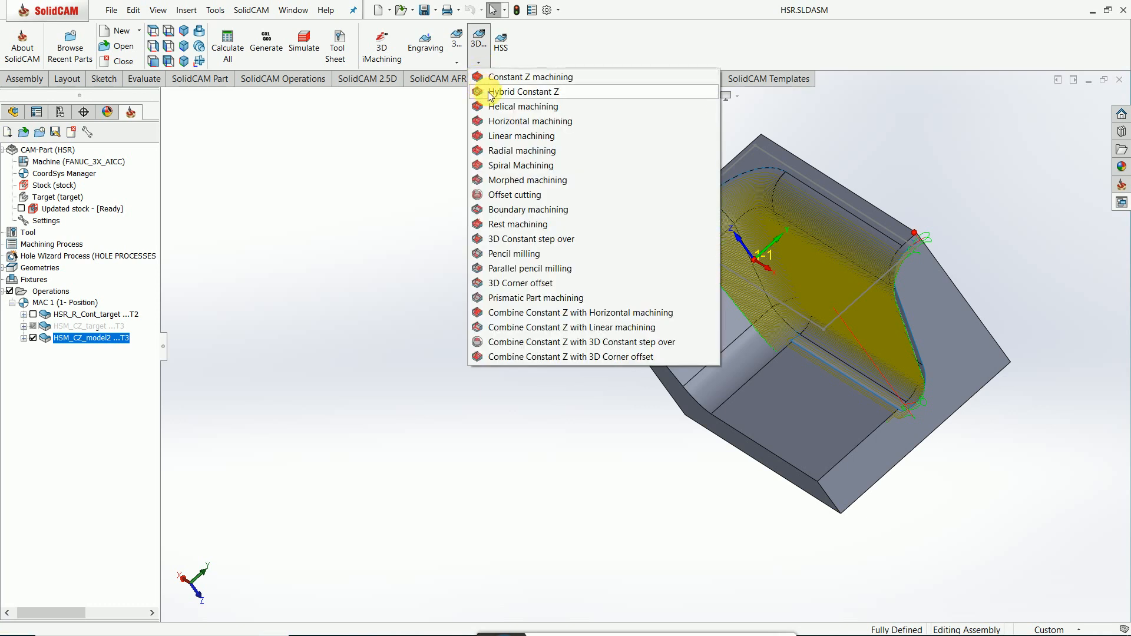
left_click(356, 378)
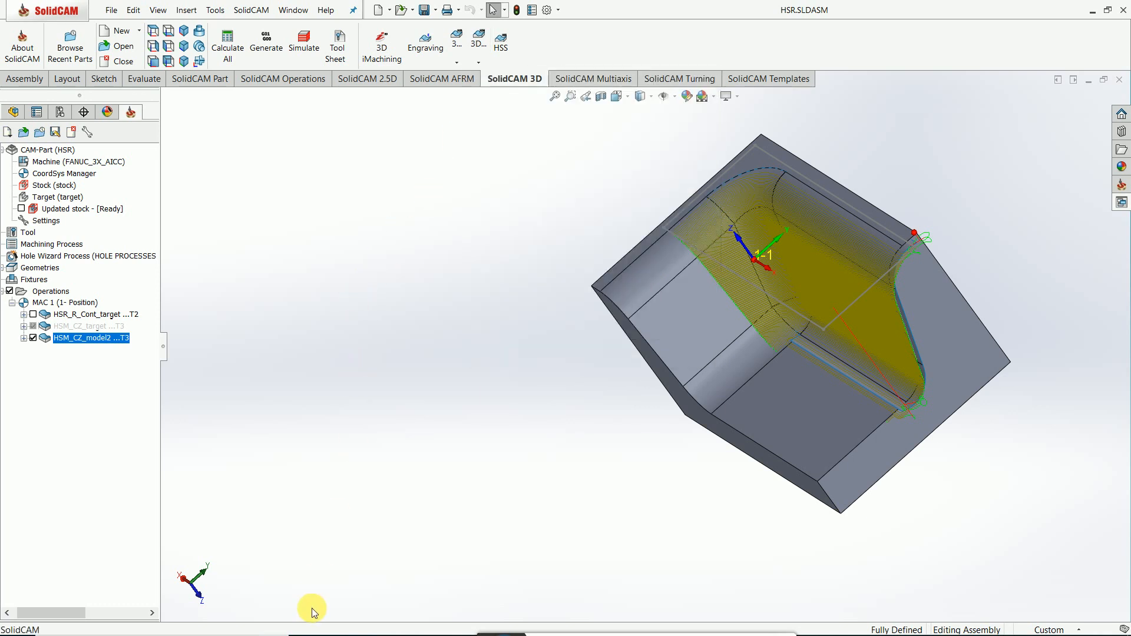